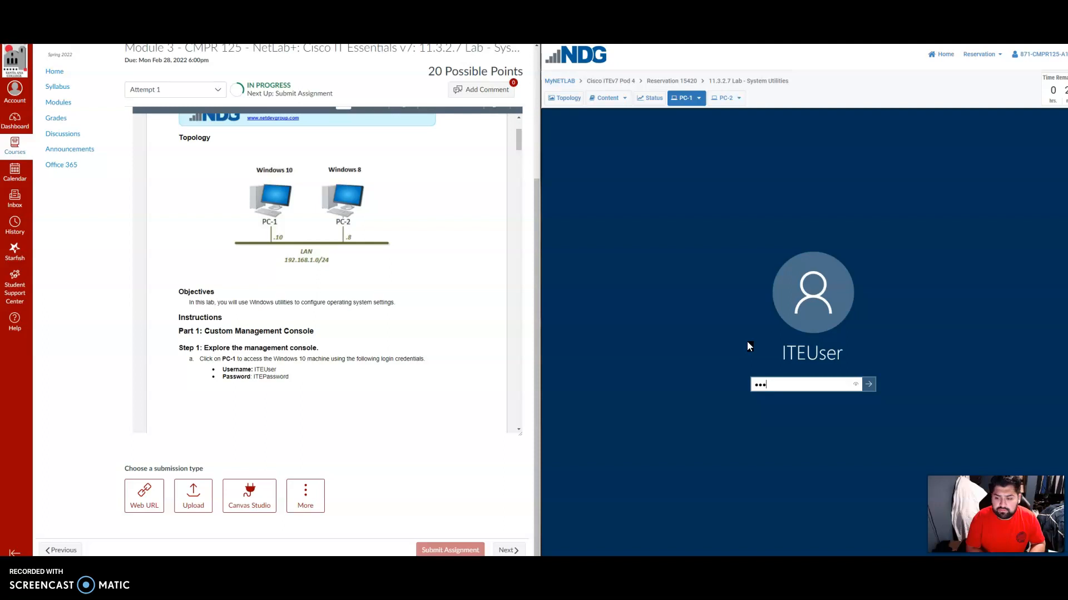
Clear the partly entered password, enter the correct account password and sign in to PC-1.
{"action": "key", "text": "BackSpace"}
{"action": "key", "text": "BackSpace"}
{"action": "key", "text": "BackSpace"}
{"action": "key", "text": "BackSpace"}
{"action": "key", "text": "BackSpace"}
{"action": "key", "text": "BackSpace"}
{"action": "key", "text": "BackSpace"}
{"action": "type", "text": "ITEPassword"}
{"action": "key", "text": "Return"}
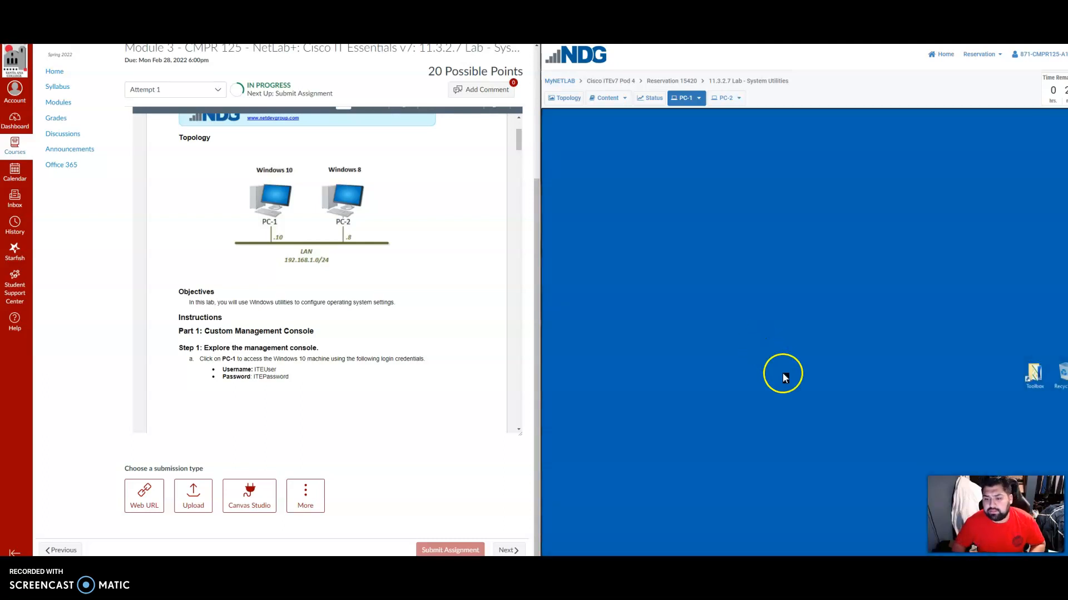
Launch the Microsoft Management Console by running mmc on PC-1 and allow it to make changes.
{"action": "scroll", "coordinate": [357, 374], "scroll_direction": "down", "scroll_amount": 8}
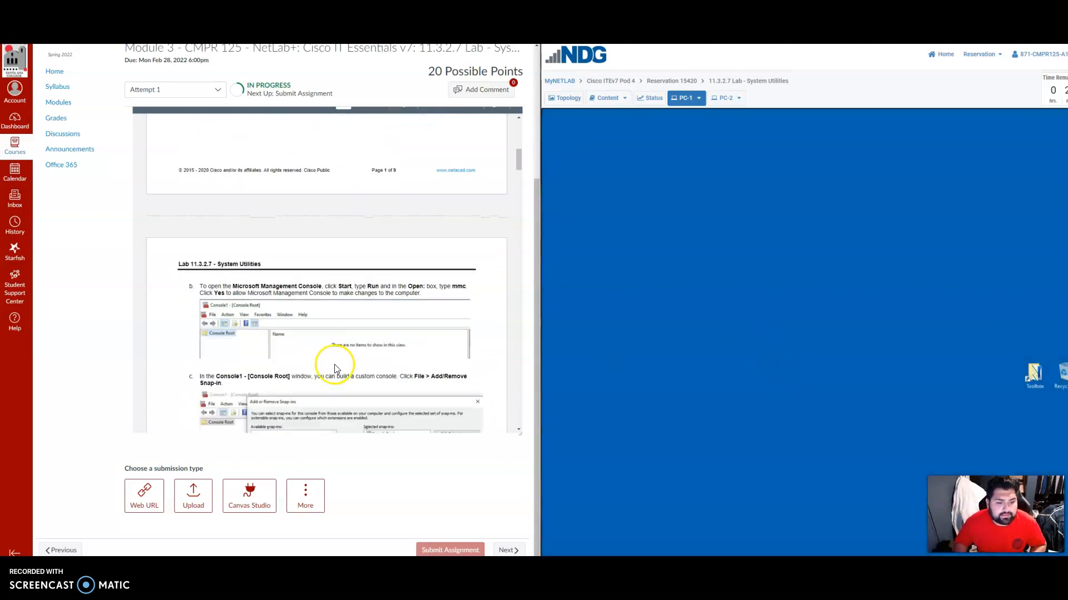
{"action": "scroll", "coordinate": [328, 365], "scroll_direction": "down", "scroll_amount": 1}
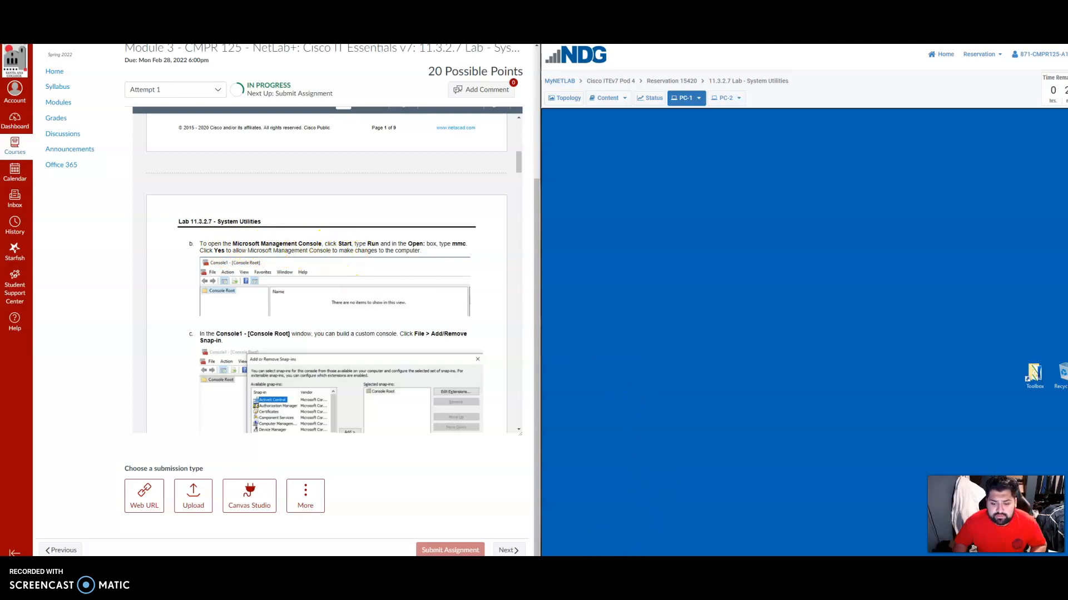
{"action": "key", "text": "super"}
{"action": "type", "text": "run"}
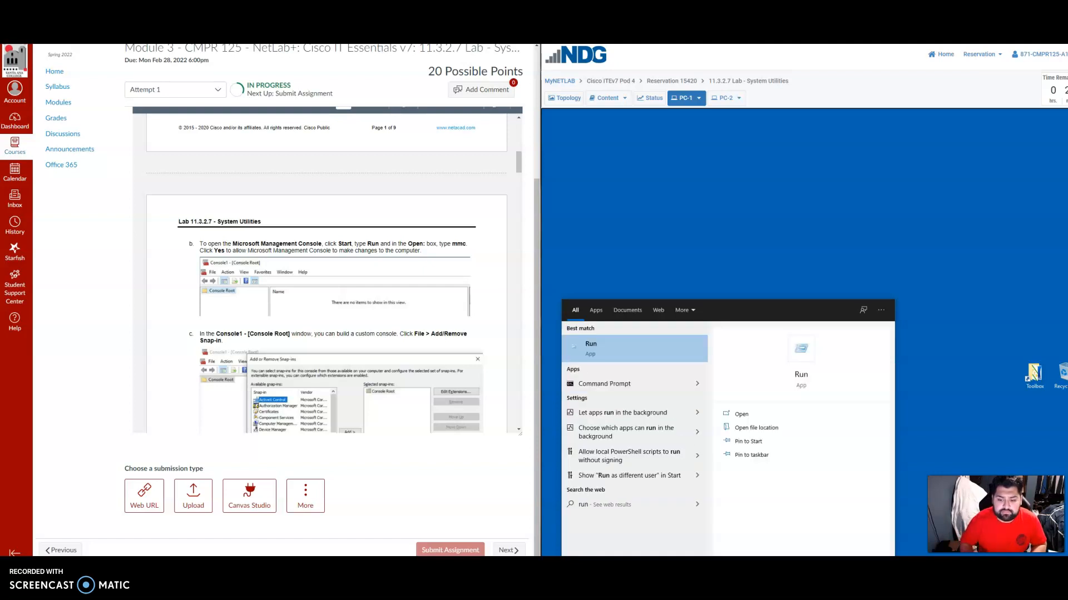
{"action": "left_click", "coordinate": [612, 353]}
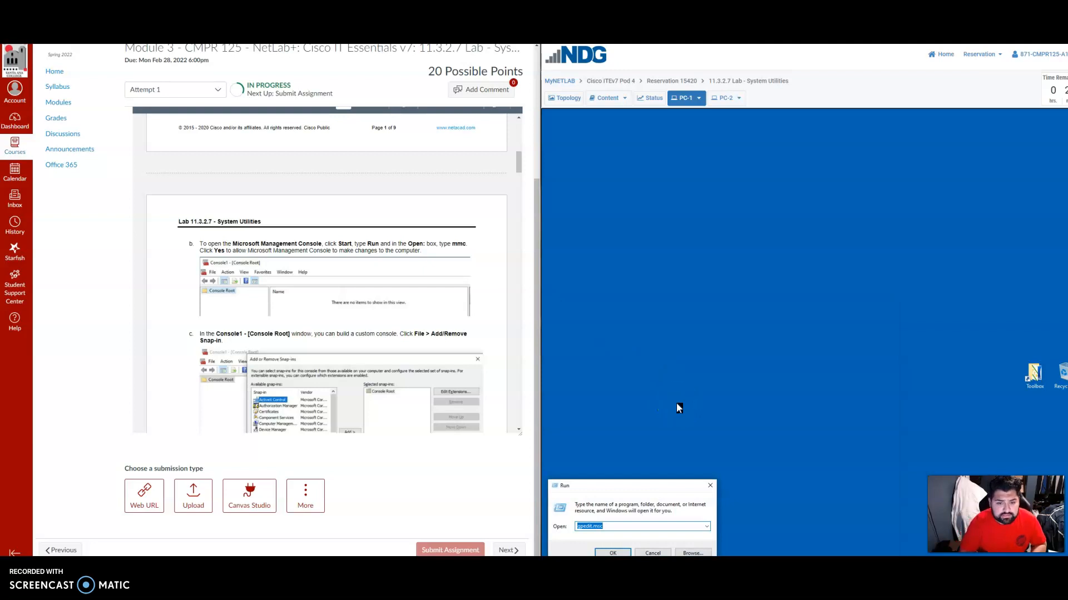
{"action": "type", "text": "mmc"}
{"action": "key", "text": "Return"}
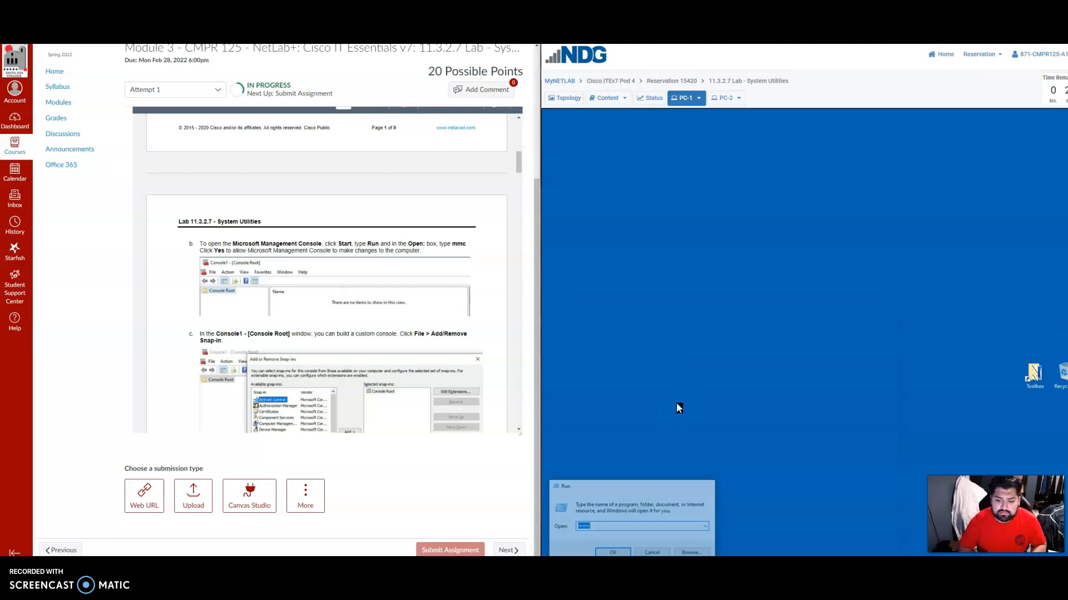
{"action": "left_click", "coordinate": [765, 401]}
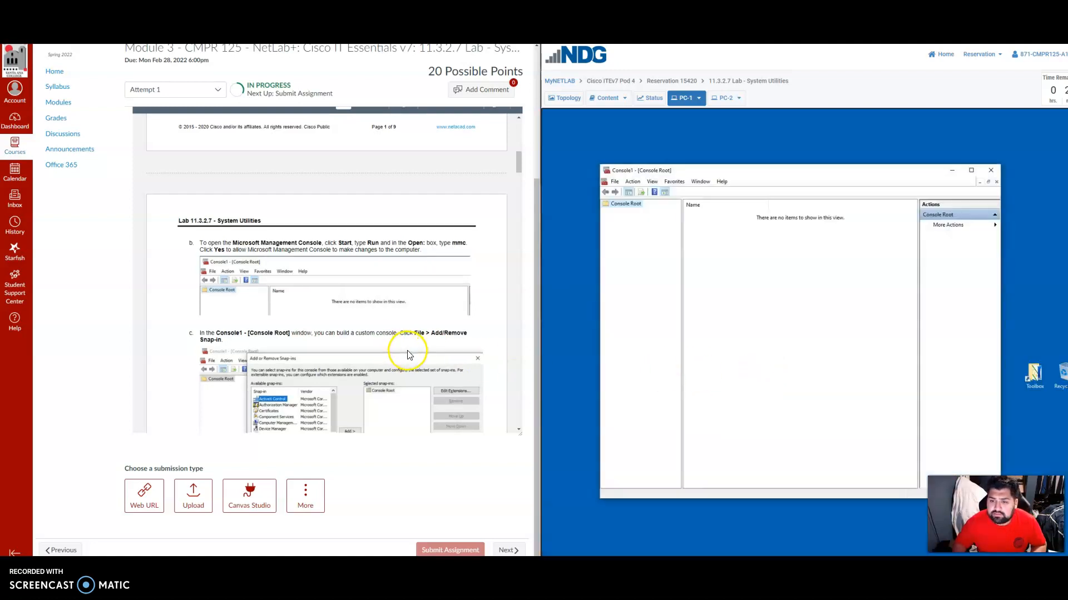
Open the Add or Remove Snap-ins window for the empty Console Root.
{"action": "scroll", "coordinate": [407, 354], "scroll_direction": "down", "scroll_amount": 1}
{"action": "scroll", "coordinate": [255, 291], "scroll_direction": "down", "scroll_amount": 1}
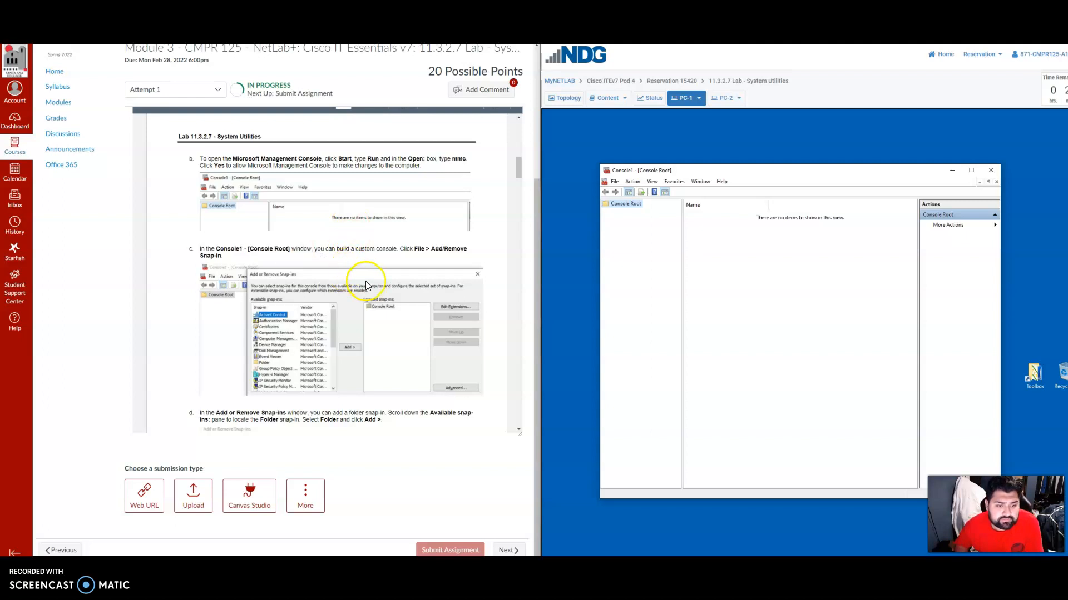
{"action": "left_click", "coordinate": [615, 181]}
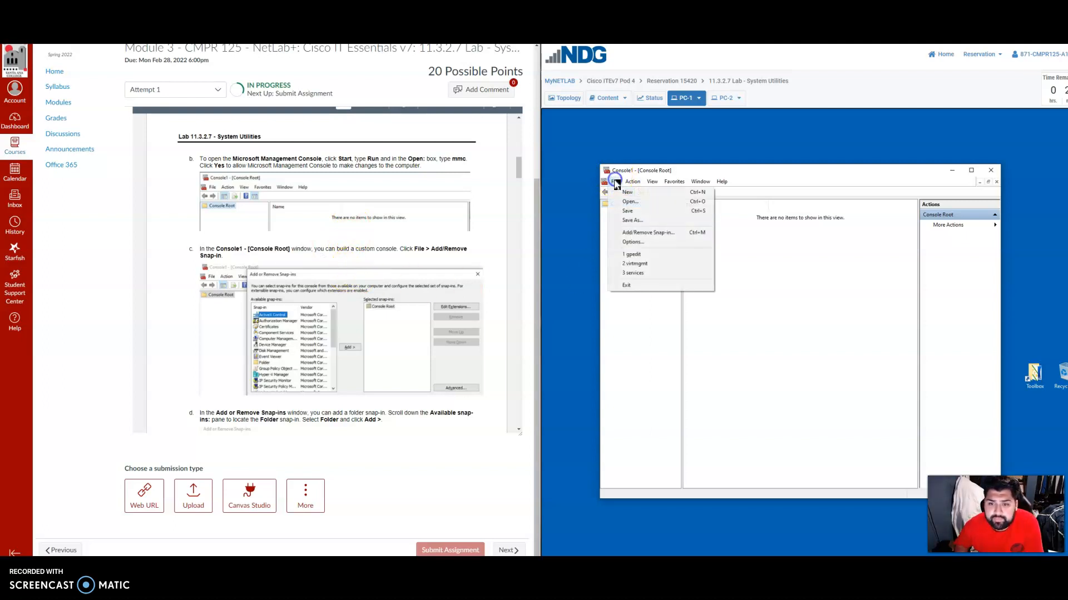
{"action": "left_click", "coordinate": [640, 233]}
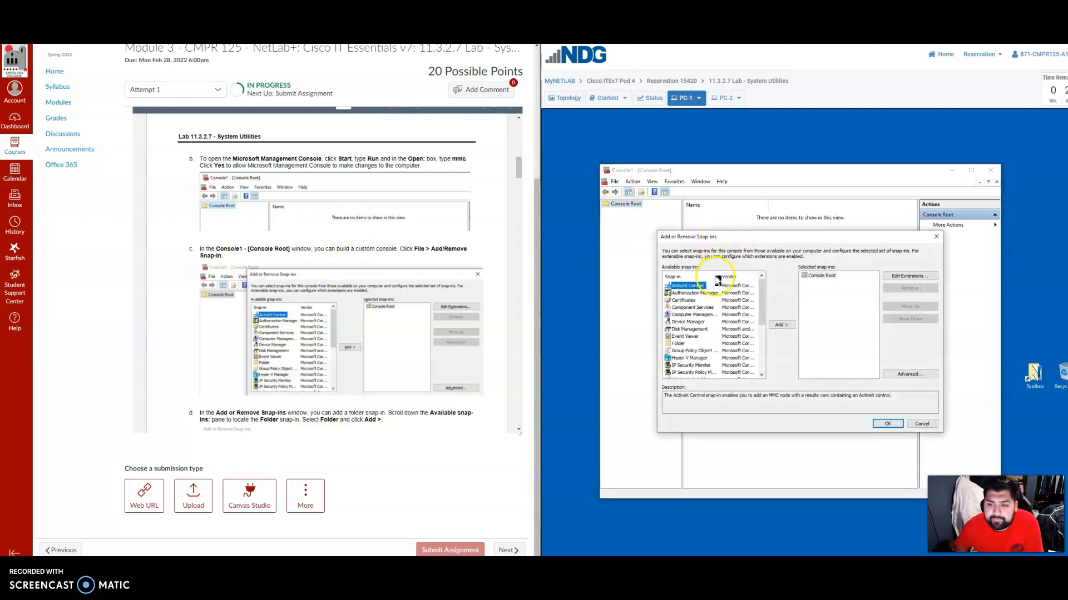
Add the Folder snap-in to the selected snap-ins under Console Root.
{"action": "scroll", "coordinate": [267, 322], "scroll_direction": "down", "scroll_amount": 2}
{"action": "scroll", "coordinate": [259, 356], "scroll_direction": "down", "scroll_amount": 2}
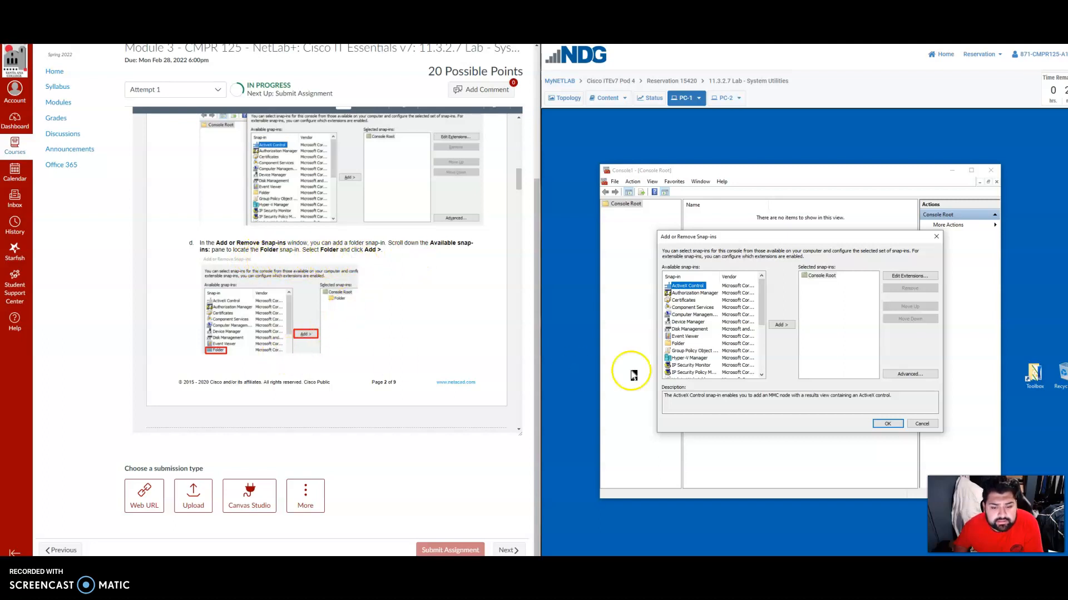
{"action": "left_click", "coordinate": [678, 344]}
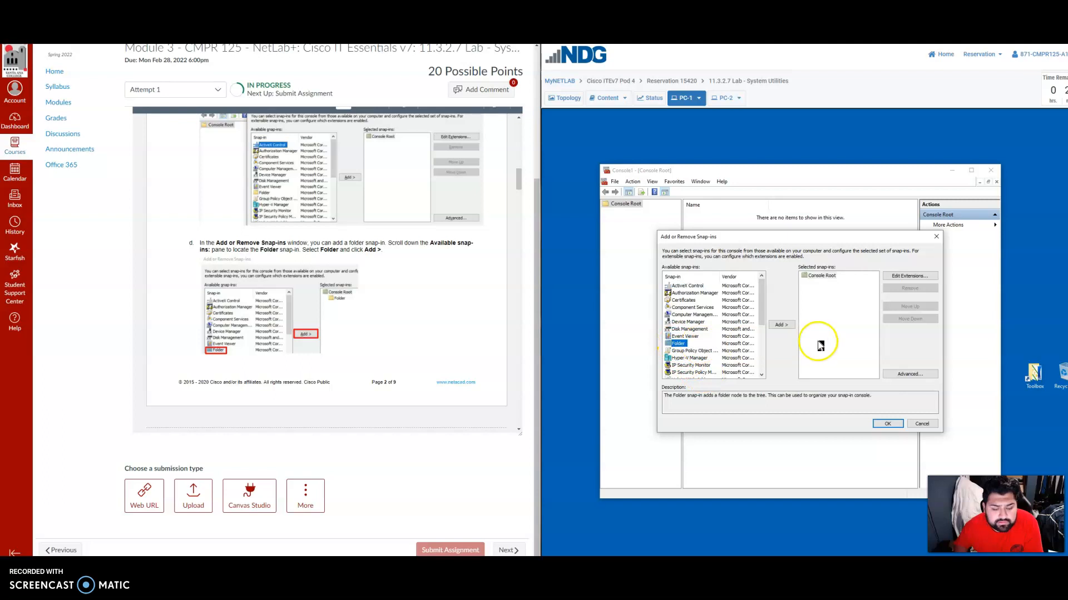
{"action": "left_click", "coordinate": [781, 325]}
{"action": "scroll", "coordinate": [345, 322], "scroll_direction": "down", "scroll_amount": 5}
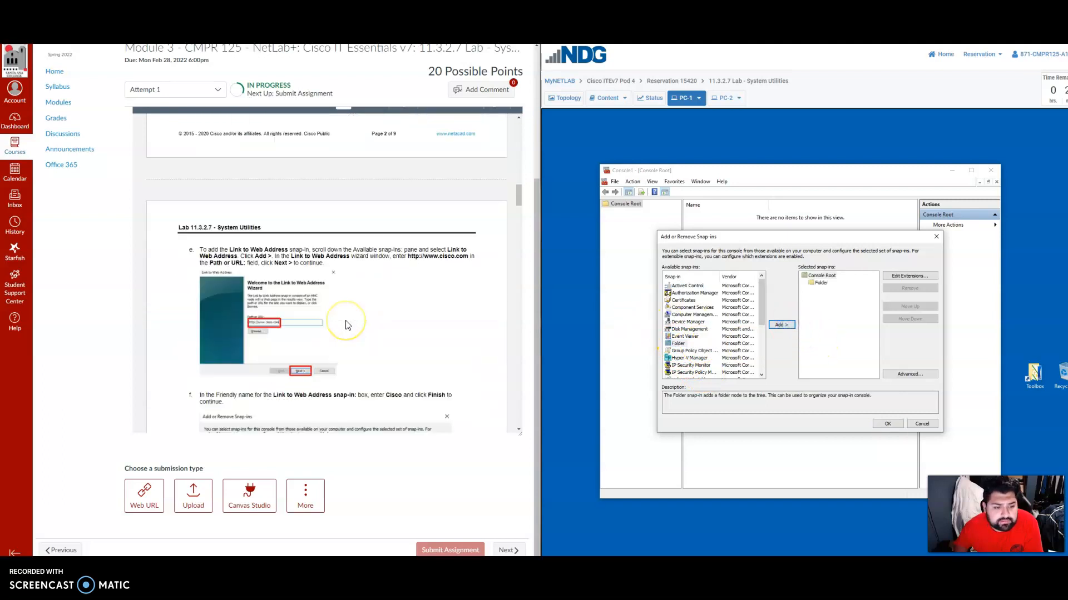
{"action": "scroll", "coordinate": [345, 323], "scroll_direction": "down", "scroll_amount": 1}
{"action": "scroll", "coordinate": [298, 222], "scroll_direction": "up", "scroll_amount": 3}
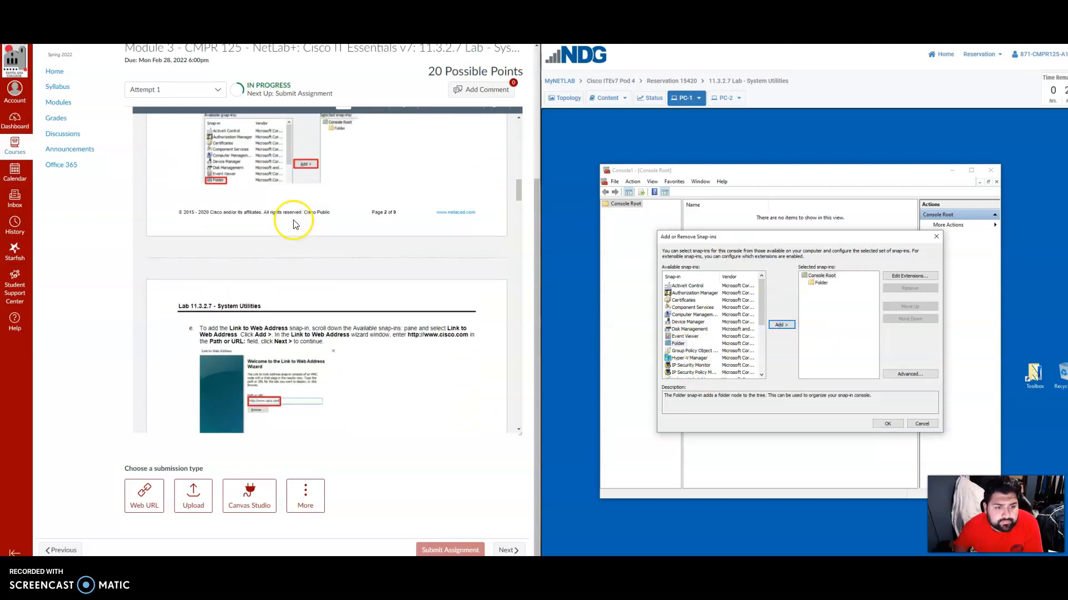
{"action": "scroll", "coordinate": [372, 253], "scroll_direction": "up", "scroll_amount": 2}
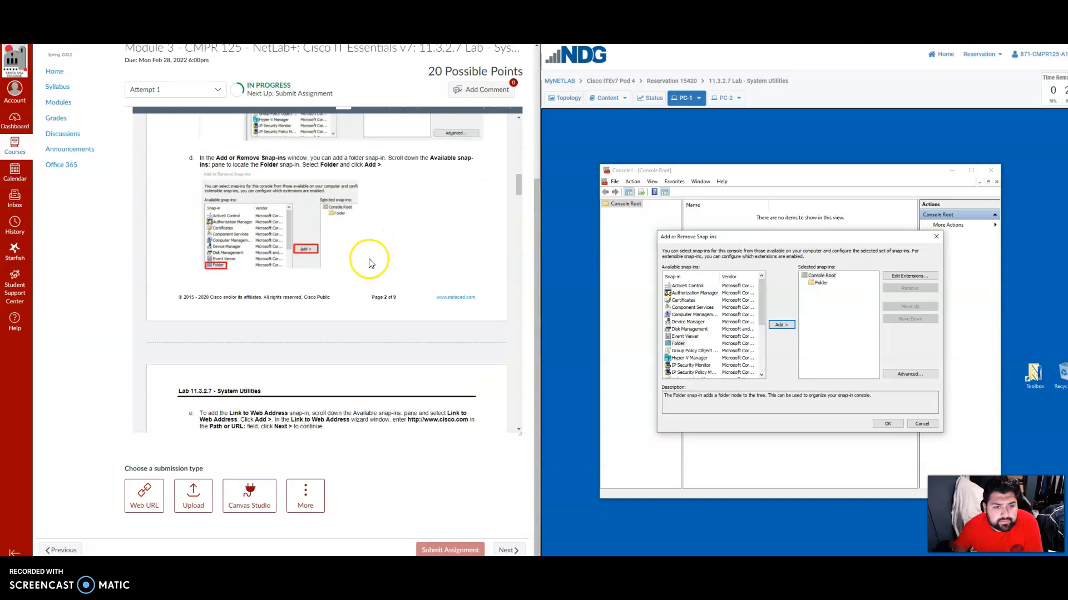
{"action": "scroll", "coordinate": [371, 285], "scroll_direction": "down", "scroll_amount": 4}
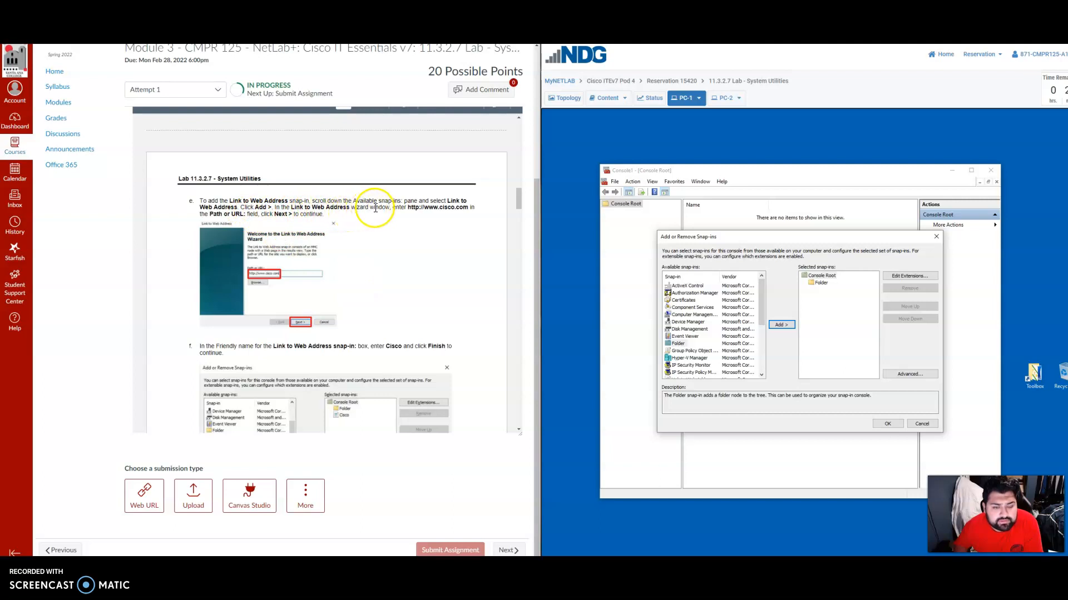
{"action": "scroll", "coordinate": [741, 340], "scroll_direction": "down", "scroll_amount": 5}
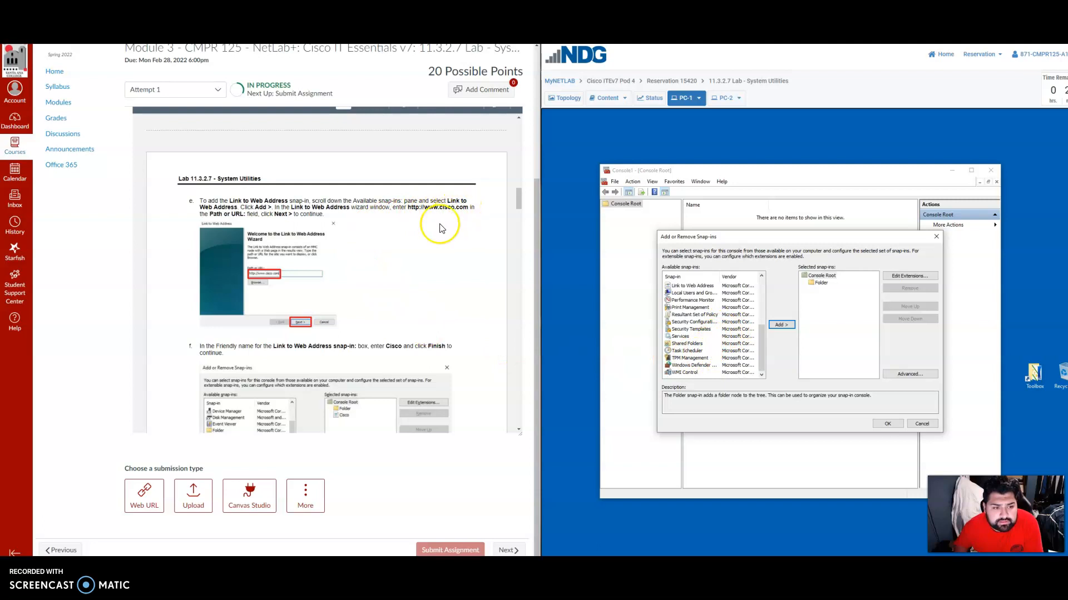
{"action": "scroll", "coordinate": [721, 351], "scroll_direction": "up", "scroll_amount": 1}
{"action": "left_click", "coordinate": [690, 309]}
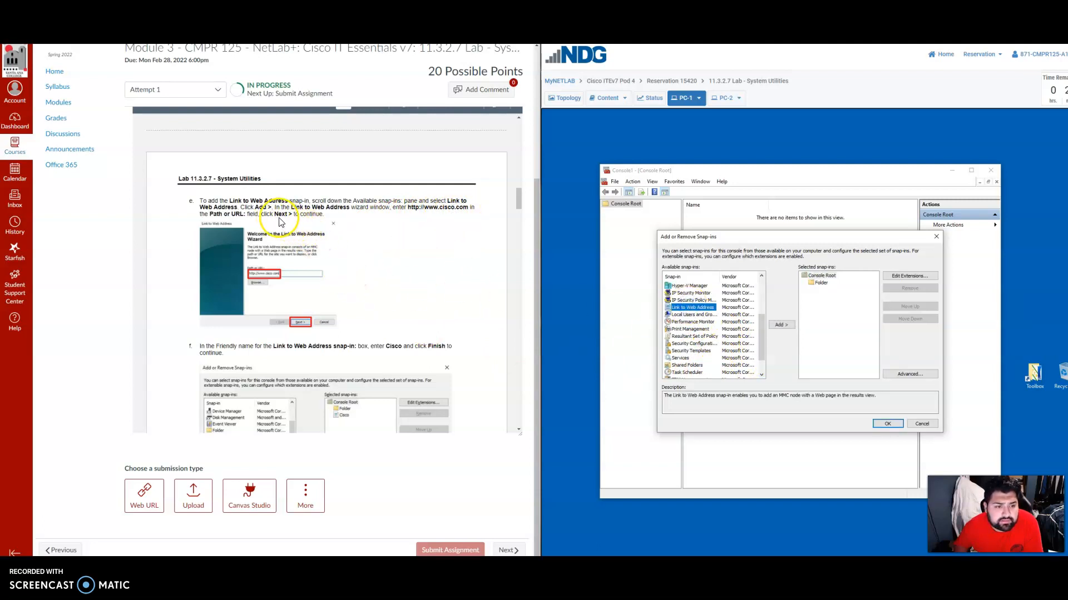
{"action": "left_click", "coordinate": [781, 325]}
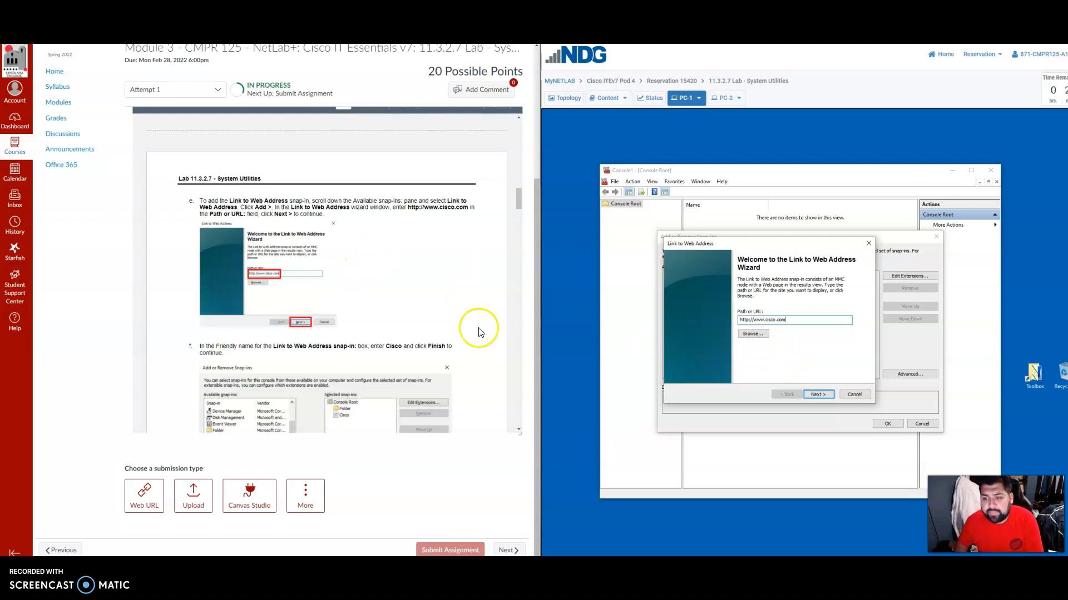
Try to replace the wizard's URL with the web address copied from the lab instructions, clearing the existing entry.
{"action": "left_click", "coordinate": [410, 209]}
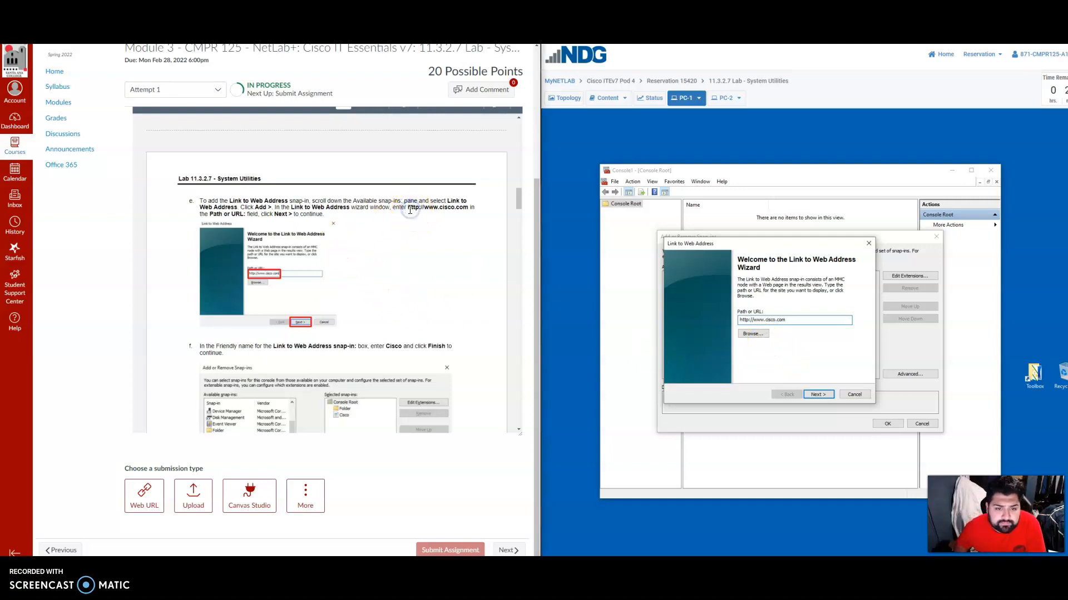
{"action": "right_click", "coordinate": [466, 208]}
{"action": "left_click", "coordinate": [479, 217]}
{"action": "left_click", "coordinate": [804, 321]}
{"action": "right_click", "coordinate": [800, 320]}
{"action": "left_click", "coordinate": [797, 321]}
{"action": "double_click", "coordinate": [789, 320]}
{"action": "right_click", "coordinate": [795, 321]}
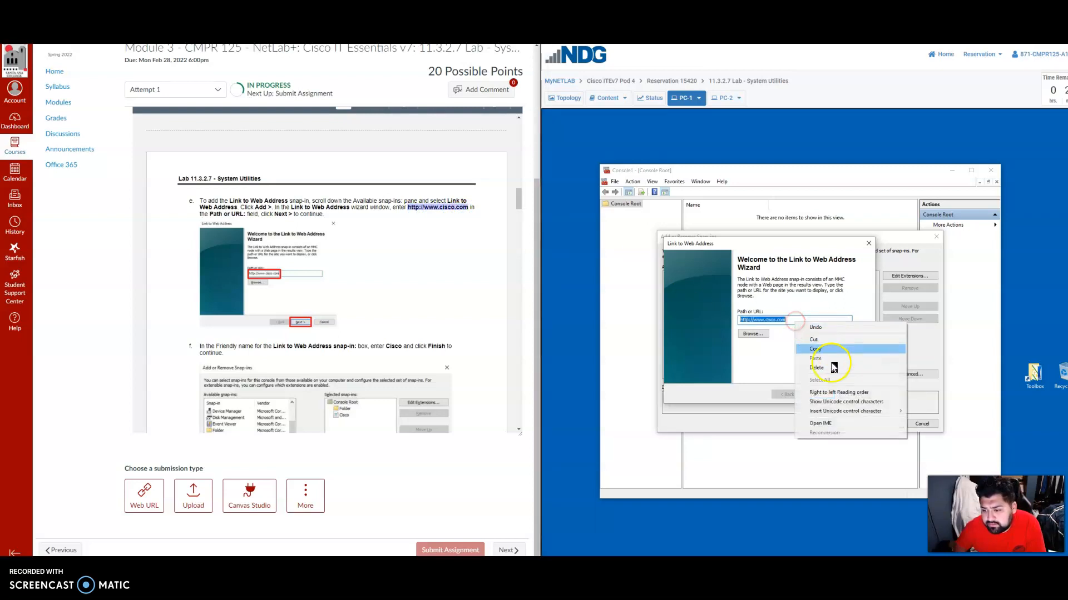
{"action": "left_click", "coordinate": [788, 321]}
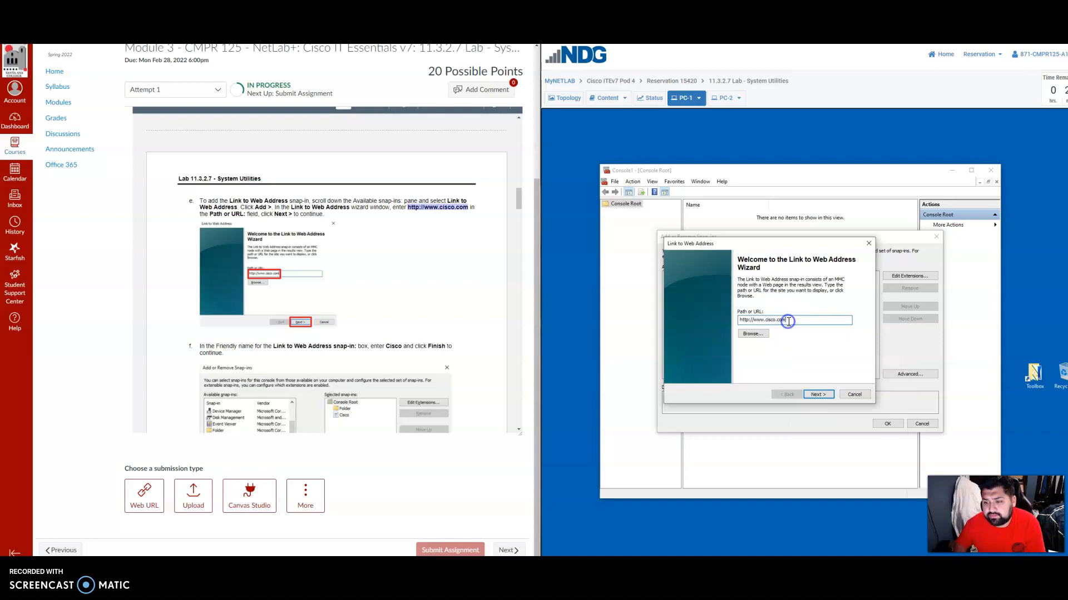
{"action": "key", "text": "BackSpace"}
{"action": "left_click", "coordinate": [805, 322]}
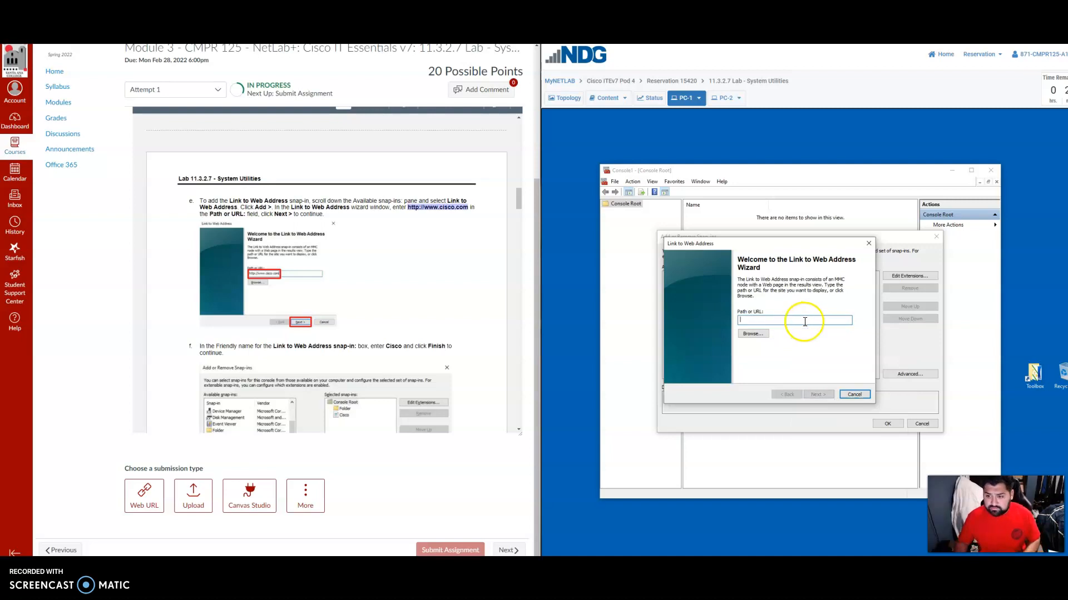
{"action": "left_click", "coordinate": [466, 210]}
{"action": "right_click", "coordinate": [462, 208]}
{"action": "left_click", "coordinate": [765, 320]}
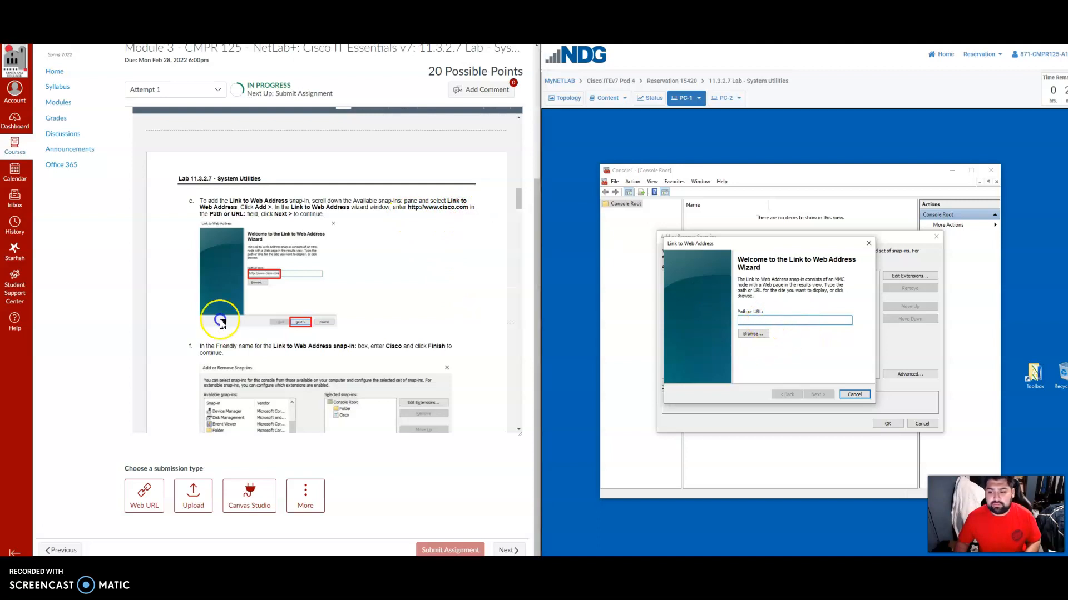
{"action": "type", "text": "http://www.cisco.com"}
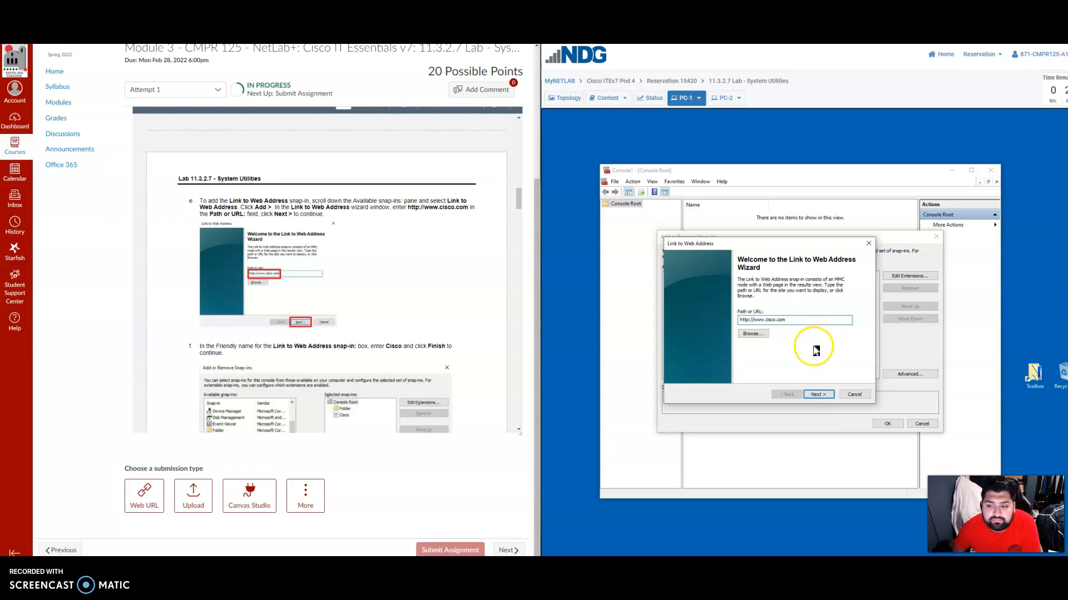
{"action": "scroll", "coordinate": [401, 317], "scroll_direction": "down", "scroll_amount": 2}
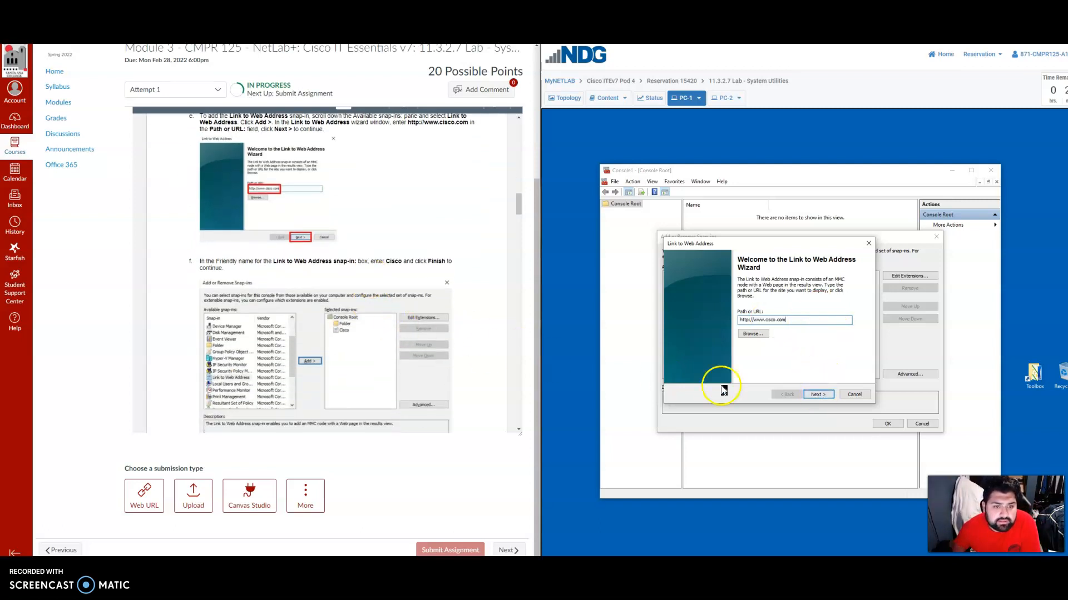
{"action": "left_click", "coordinate": [816, 394]}
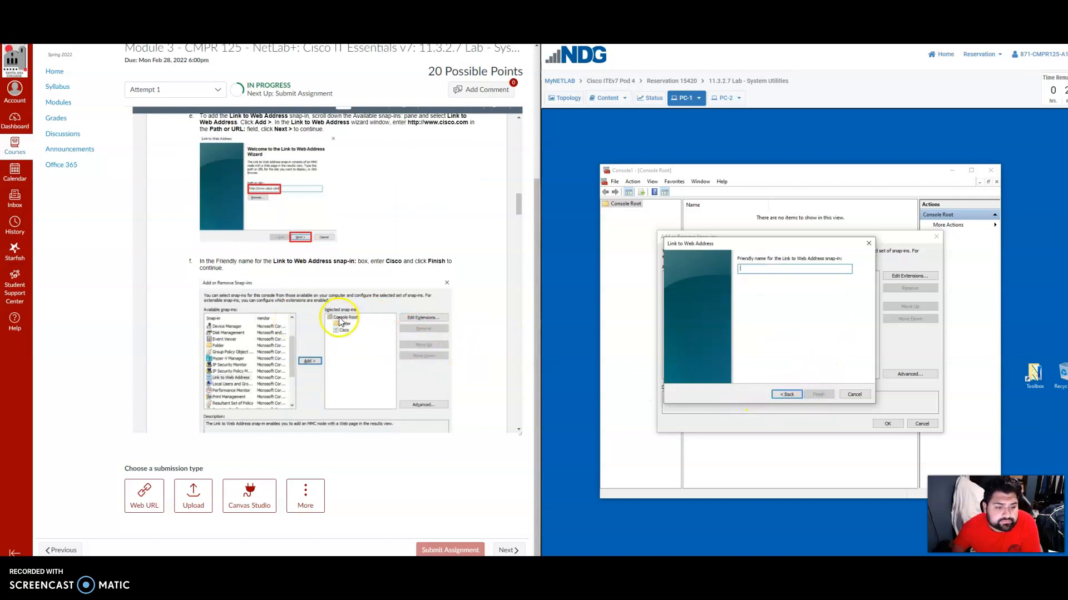
Give the Link to Web Address snap-in the friendly name Cisco and finish the wizard.
{"action": "scroll", "coordinate": [348, 281], "scroll_direction": "up", "scroll_amount": 2}
{"action": "scroll", "coordinate": [334, 284], "scroll_direction": "down", "scroll_amount": 2}
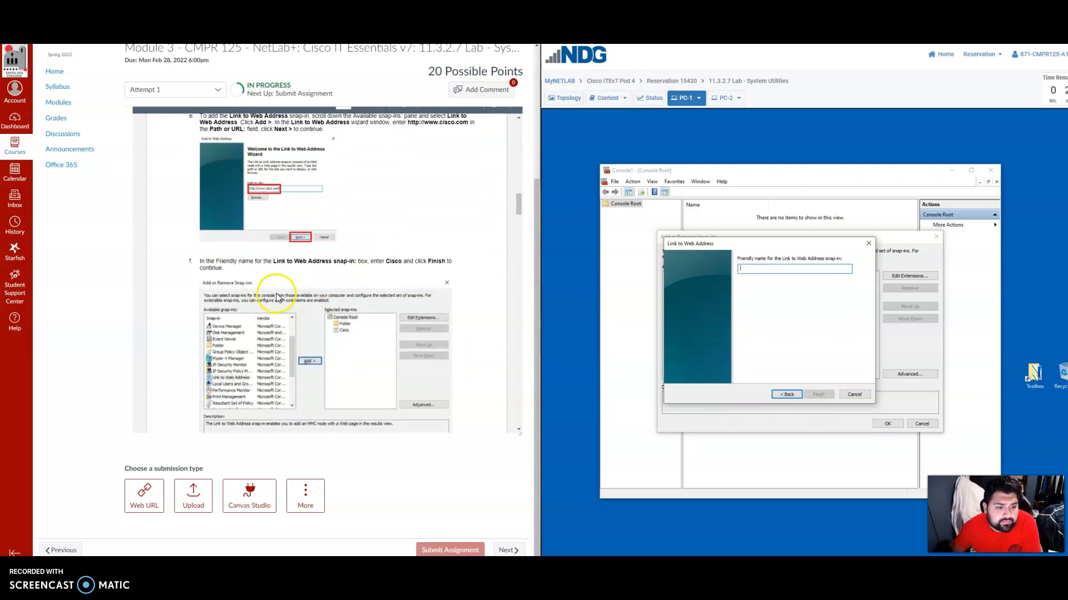
{"action": "scroll", "coordinate": [276, 297], "scroll_direction": "down", "scroll_amount": 1}
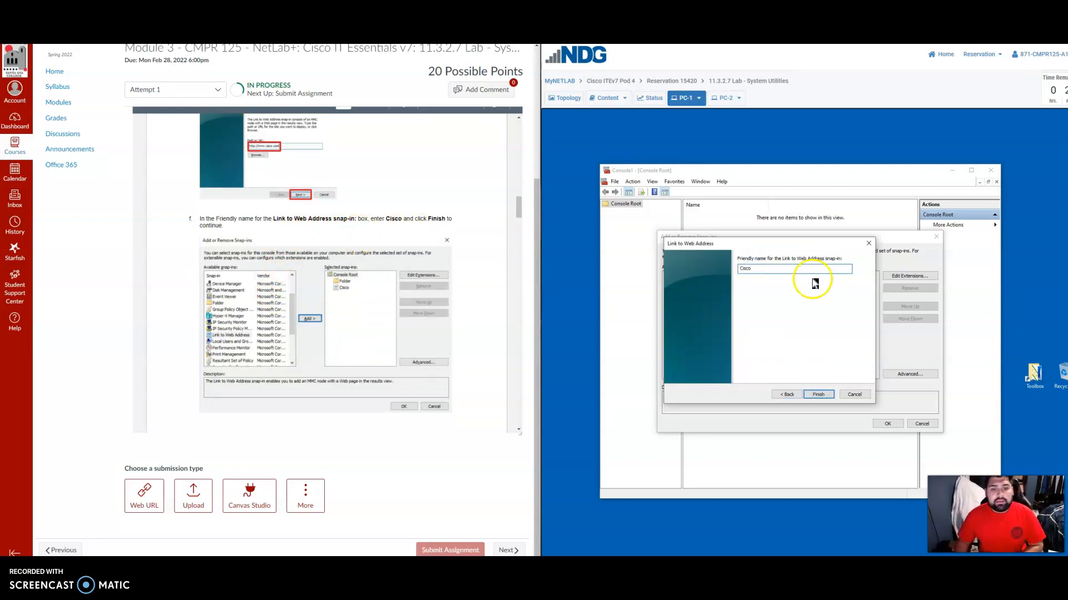
{"action": "left_click", "coordinate": [818, 394]}
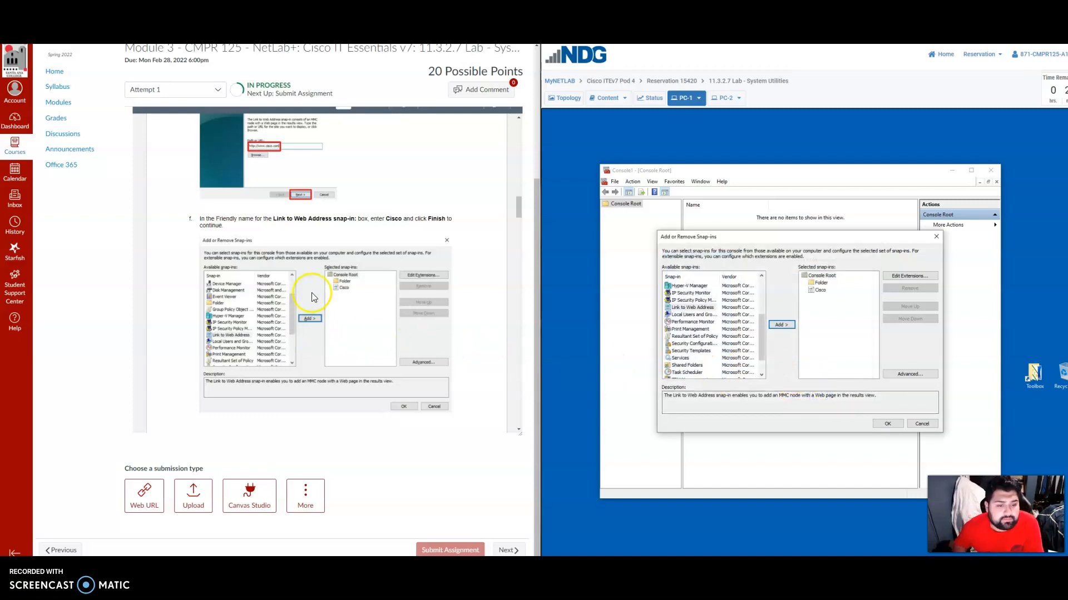
Enable the advanced option Allow changing the parent snap-in and confirm it.
{"action": "scroll", "coordinate": [345, 269], "scroll_direction": "down", "scroll_amount": 5}
{"action": "scroll", "coordinate": [345, 270], "scroll_direction": "down", "scroll_amount": 5}
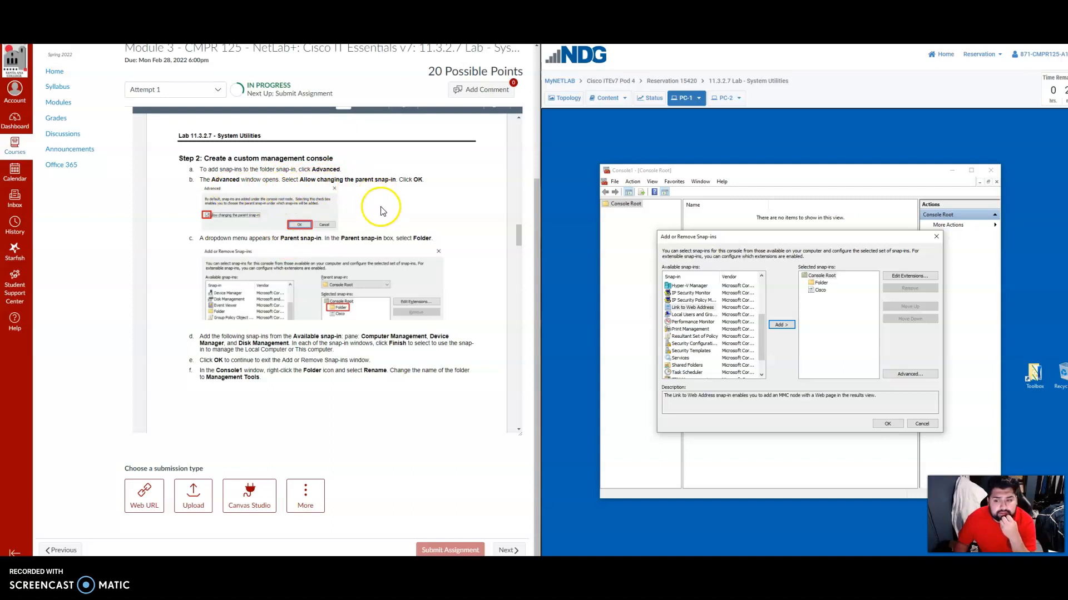
{"action": "scroll", "coordinate": [712, 324], "scroll_direction": "up", "scroll_amount": 4}
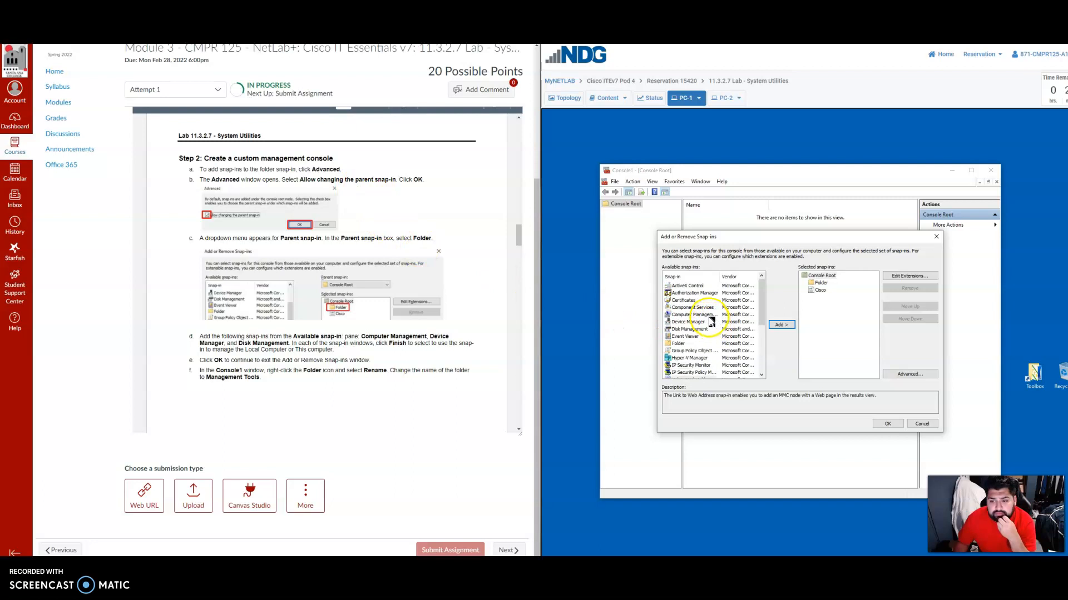
{"action": "left_click", "coordinate": [912, 374]}
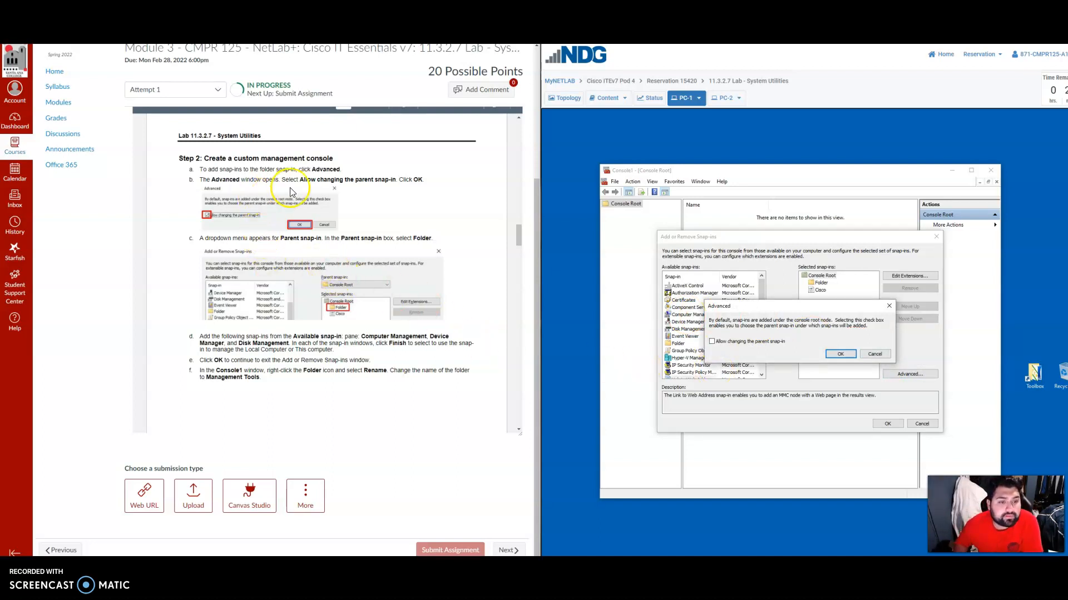
{"action": "left_click", "coordinate": [713, 342]}
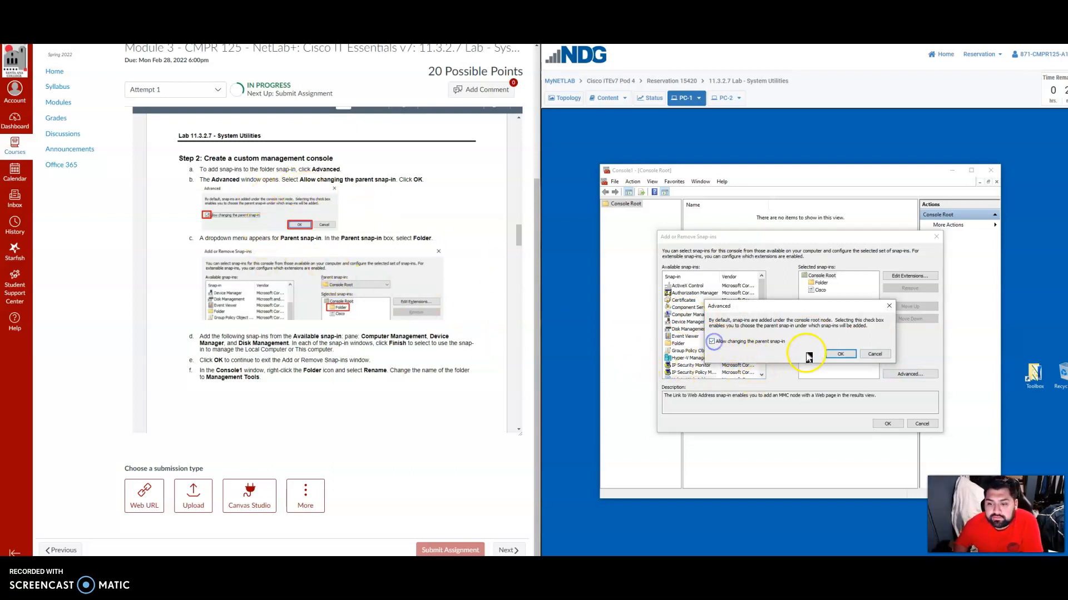
{"action": "left_click", "coordinate": [840, 353]}
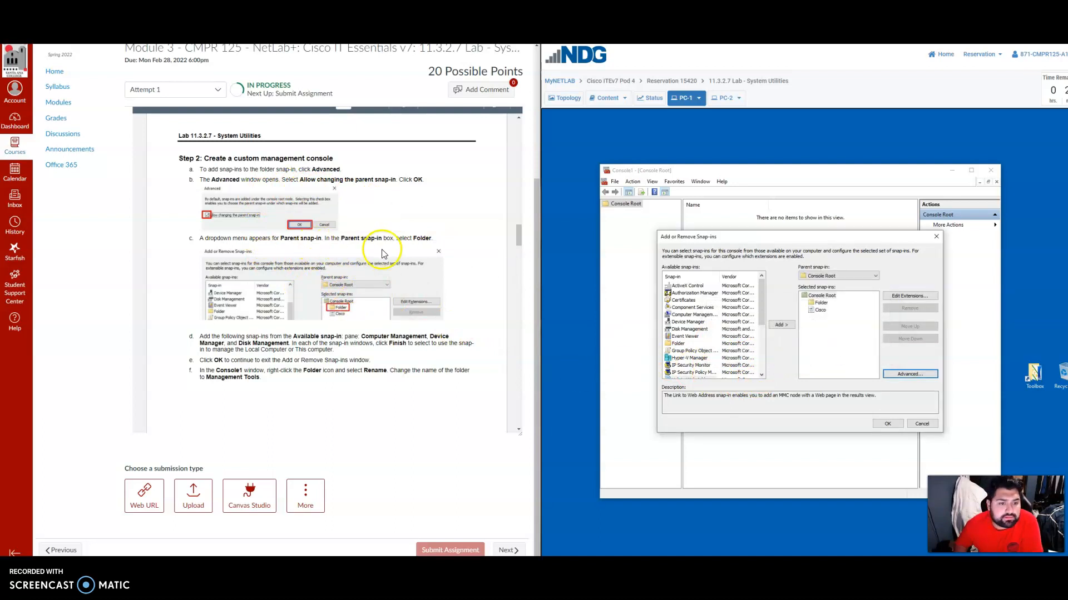
{"action": "scroll", "coordinate": [299, 255], "scroll_direction": "down", "scroll_amount": 2}
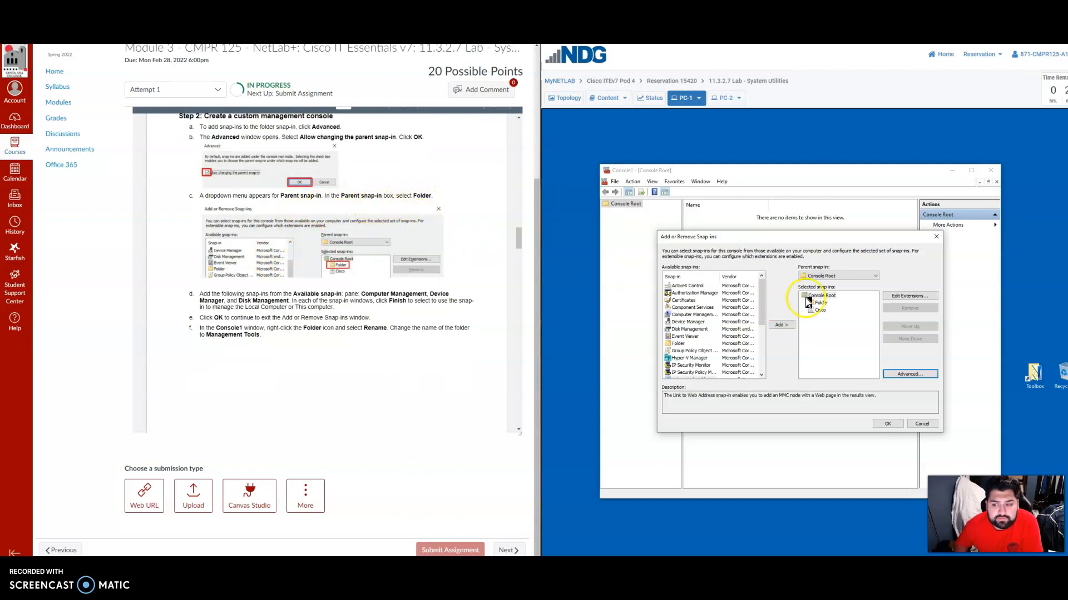
{"action": "left_click", "coordinate": [840, 277]}
{"action": "left_click", "coordinate": [837, 291]}
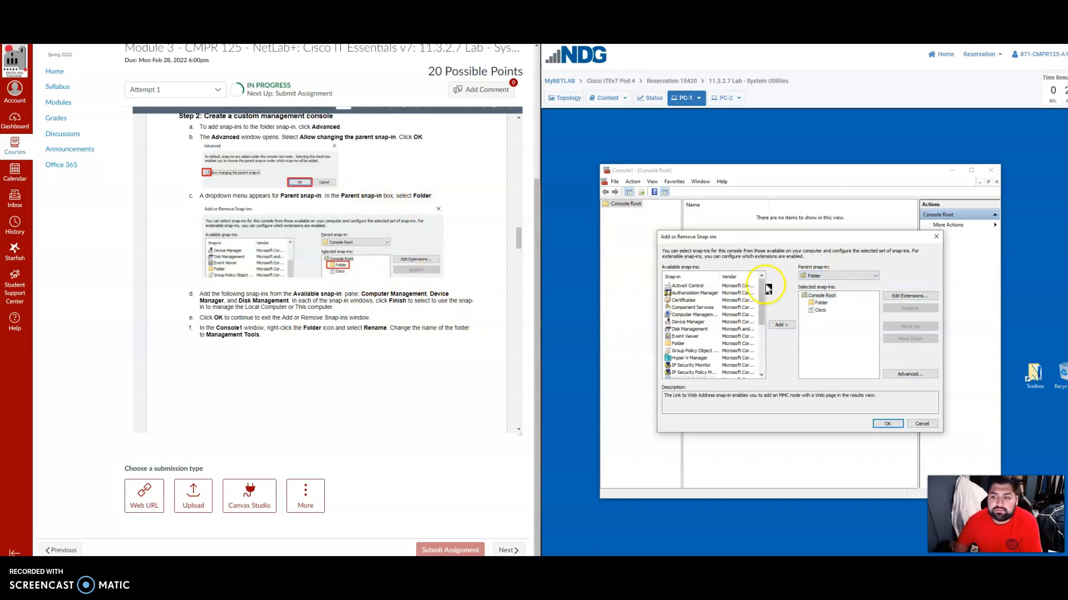
{"action": "left_click", "coordinate": [826, 276]}
{"action": "left_click", "coordinate": [822, 285]}
{"action": "left_click", "coordinate": [822, 303]}
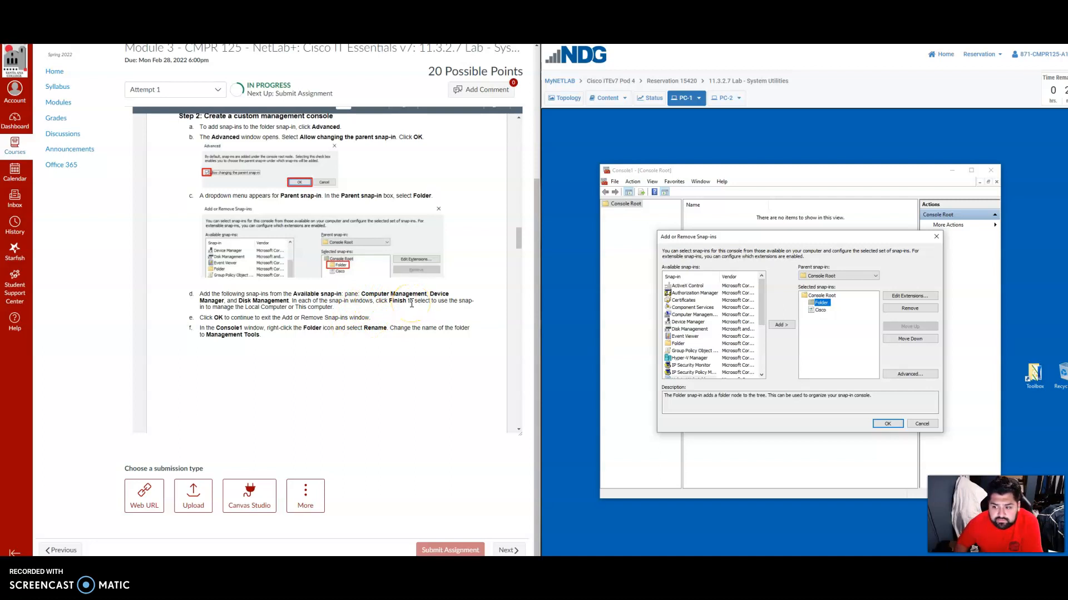
Add the Computer Management snap-in to the console, set to manage the local computer.
{"action": "scroll", "coordinate": [411, 303], "scroll_direction": "down", "scroll_amount": 1}
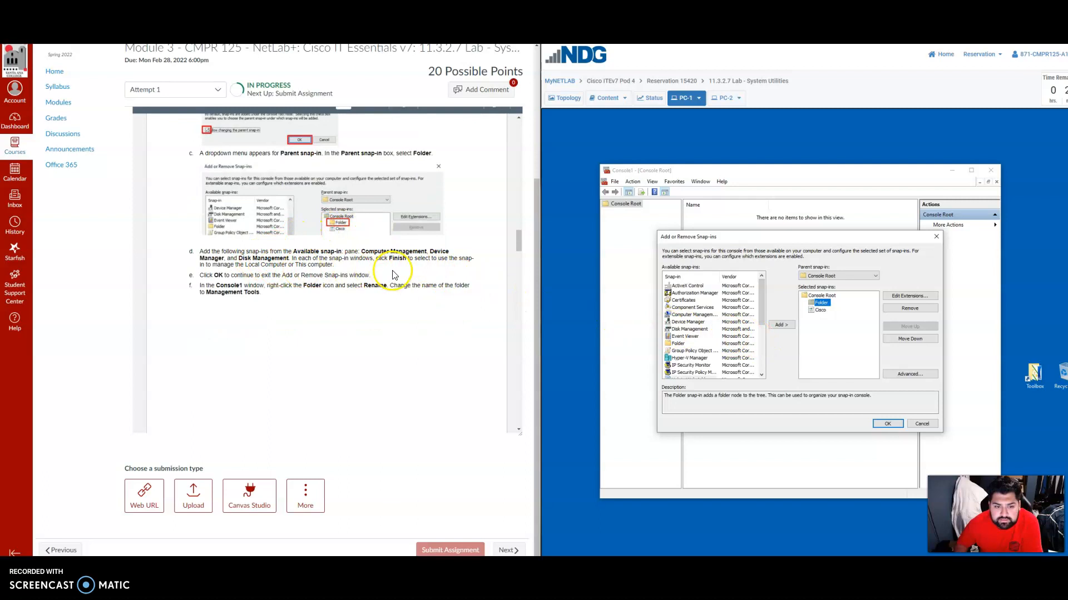
{"action": "scroll", "coordinate": [424, 257], "scroll_direction": "down", "scroll_amount": 5}
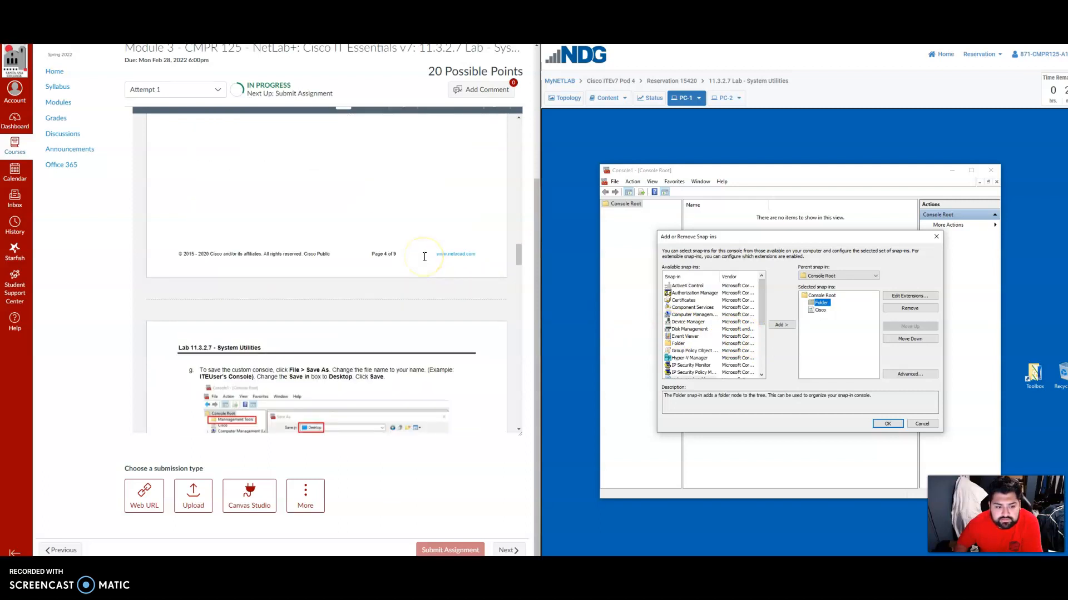
{"action": "scroll", "coordinate": [425, 257], "scroll_direction": "up", "scroll_amount": 6}
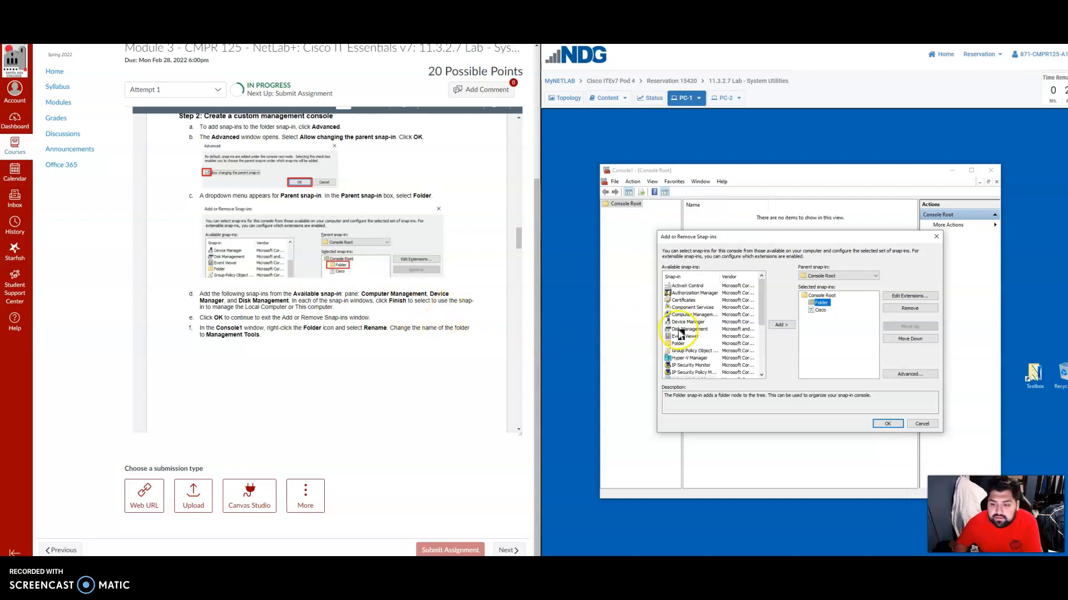
{"action": "left_click", "coordinate": [692, 315]}
{"action": "left_click", "coordinate": [781, 325]}
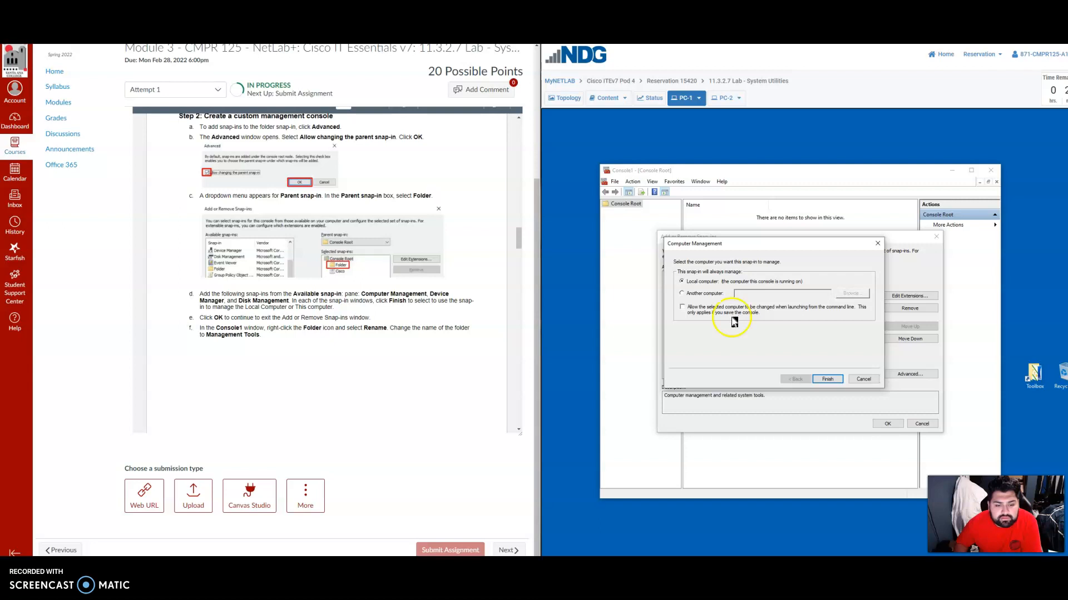
{"action": "left_click", "coordinate": [828, 379]}
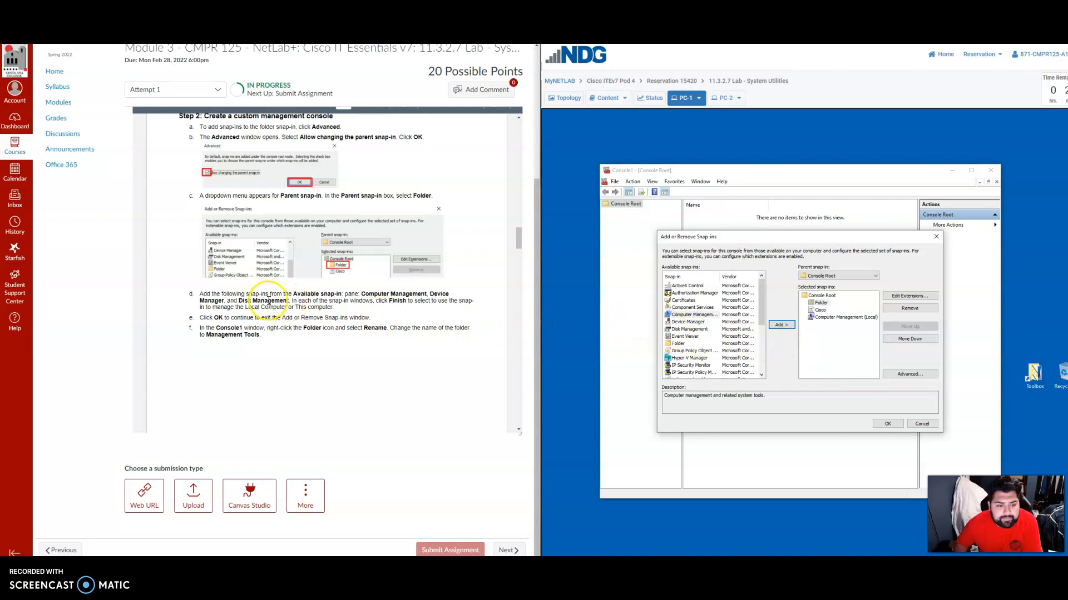
Add the Device Manager and Disk Management snap-ins for this computer and confirm the snap-in selection.
{"action": "left_click", "coordinate": [687, 322]}
{"action": "left_click", "coordinate": [787, 326]}
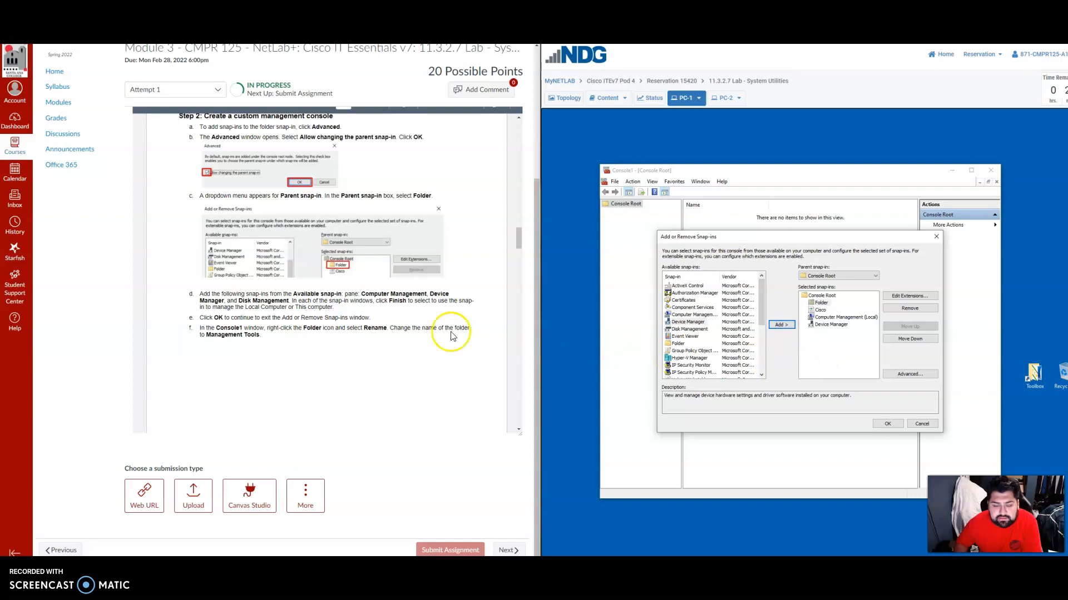
{"action": "left_click", "coordinate": [689, 329]}
{"action": "left_click", "coordinate": [781, 325]}
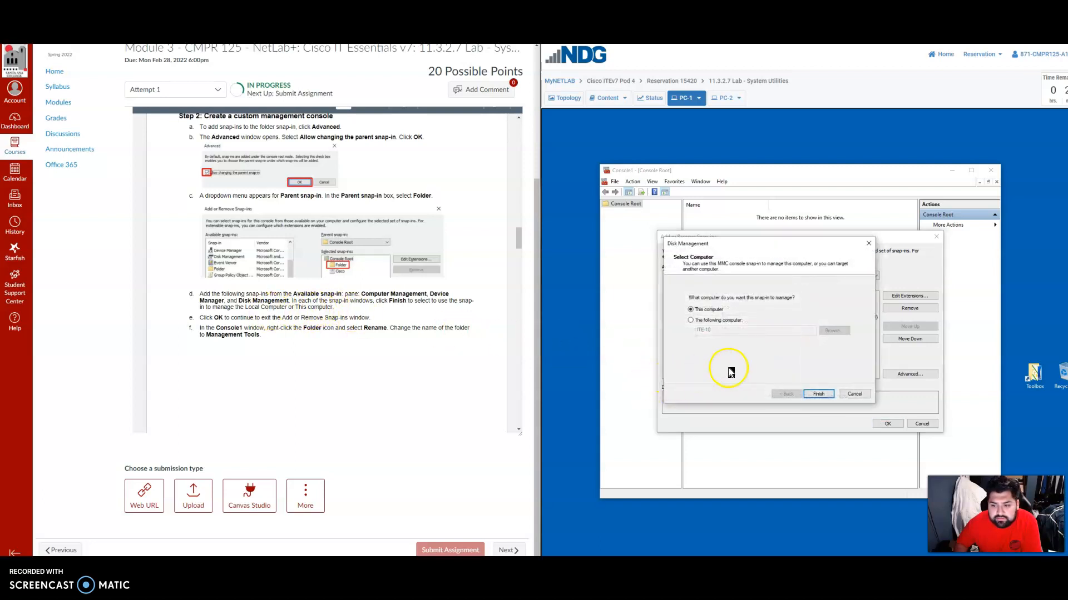
{"action": "left_click", "coordinate": [820, 396]}
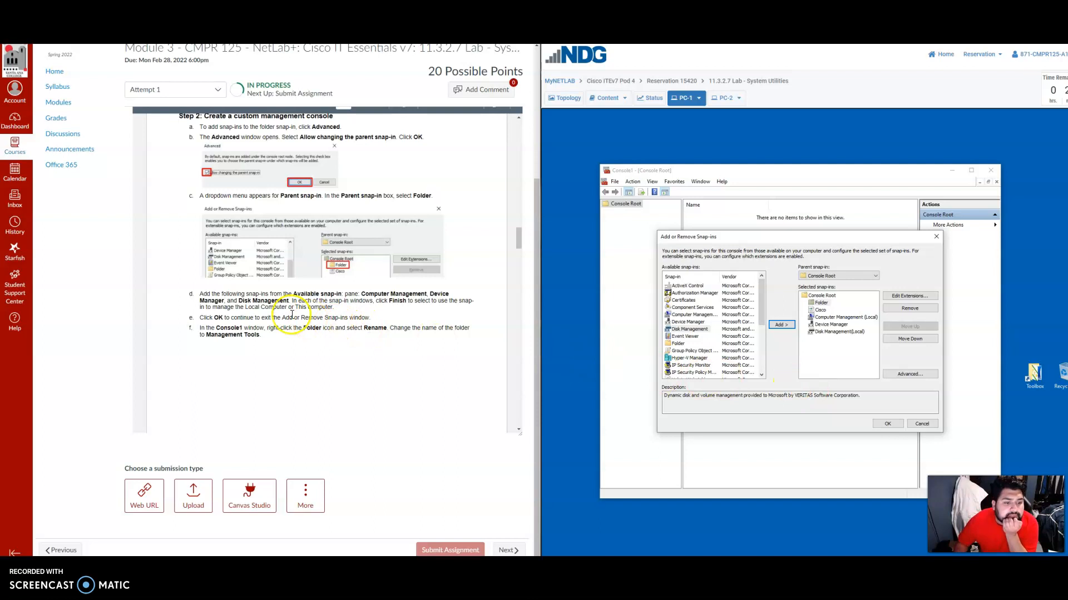
{"action": "left_click", "coordinate": [885, 425]}
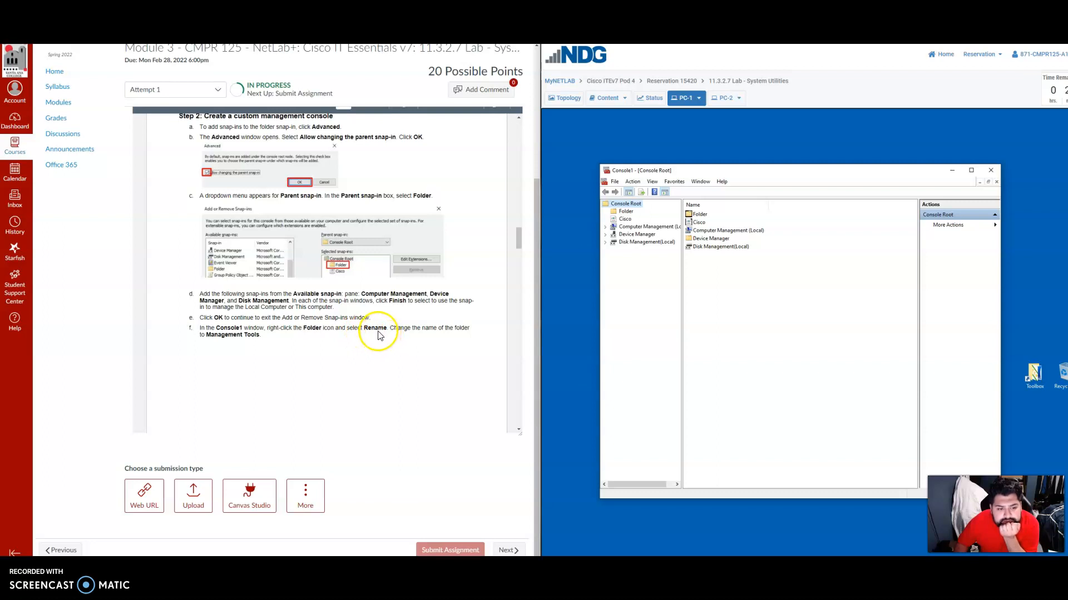
Rename the Folder node under Console Root to Management Tools.
{"action": "scroll", "coordinate": [380, 332], "scroll_direction": "down", "scroll_amount": 1}
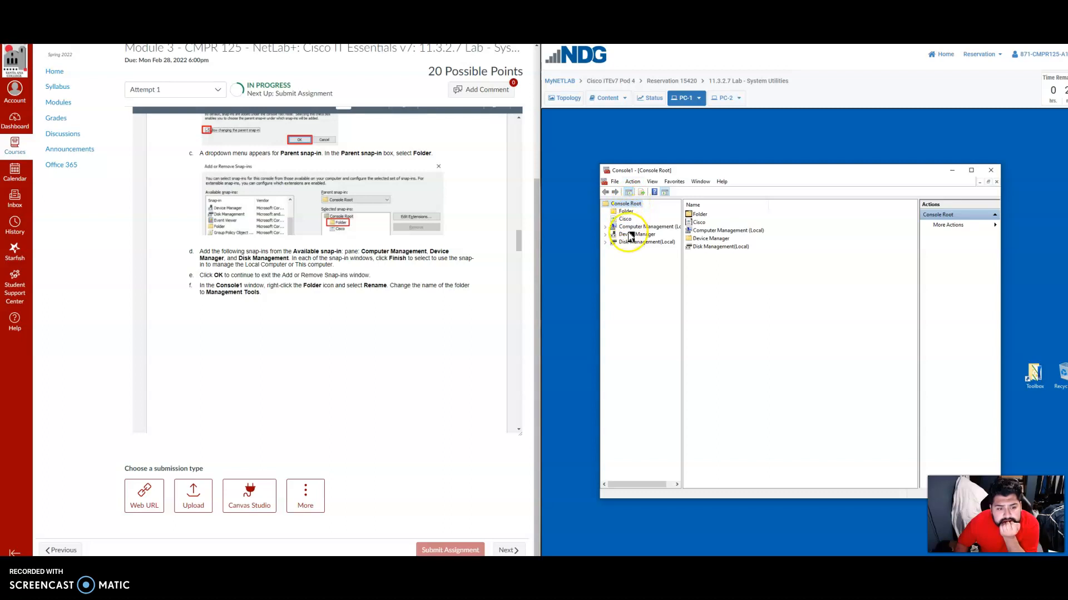
{"action": "left_click", "coordinate": [626, 212]}
{"action": "right_click", "coordinate": [629, 213]}
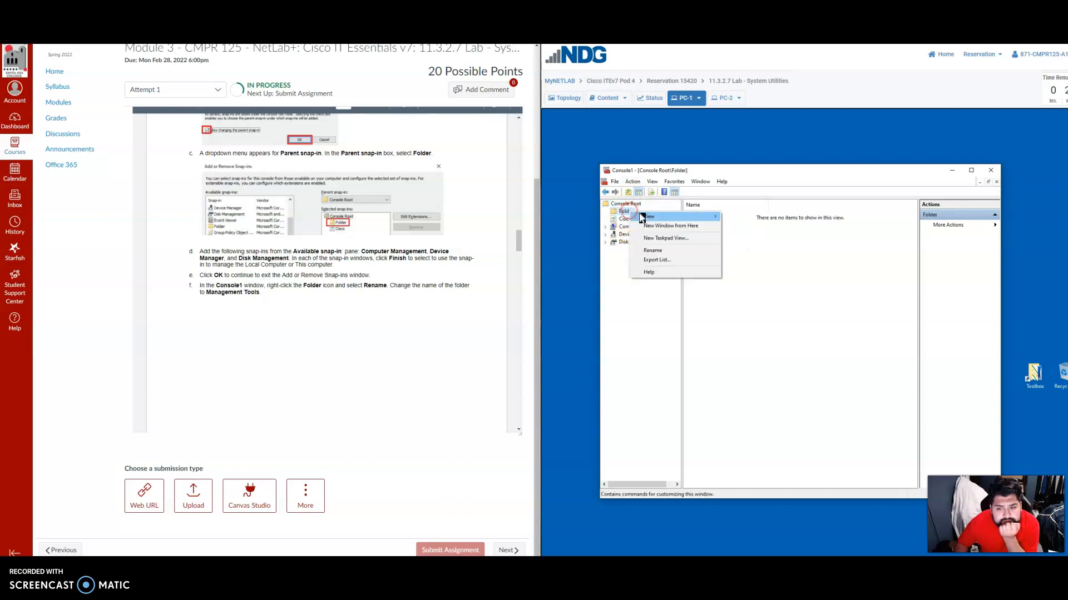
{"action": "left_click", "coordinate": [656, 253]}
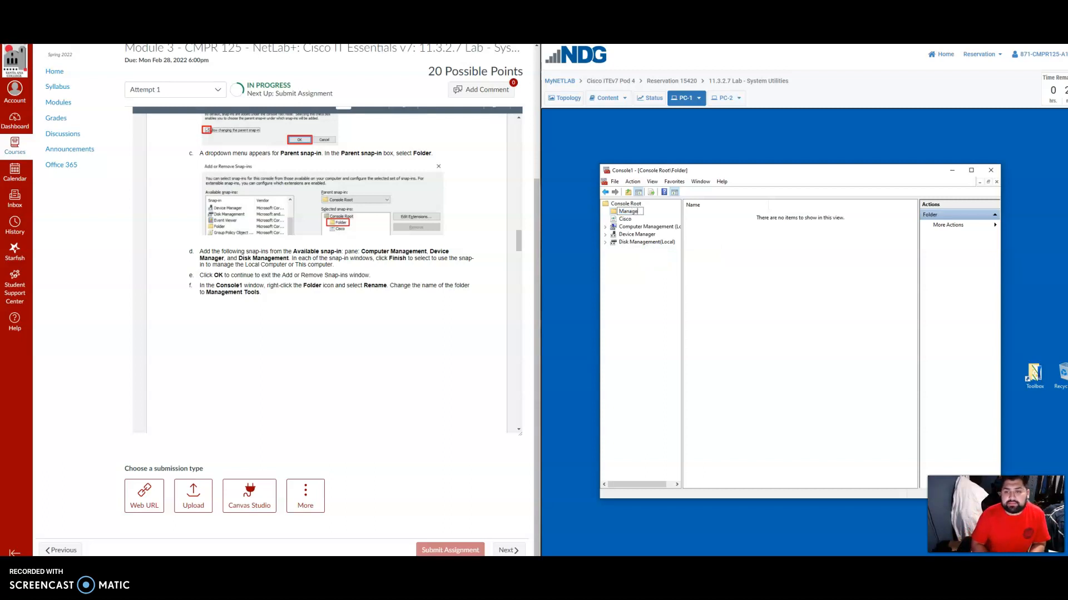
{"action": "type", "text": "ls"}
{"action": "key", "text": "Return"}
Save the custom console in the Windows Administrative Tools folder, using the owner's first name as file name.
{"action": "left_click", "coordinate": [488, 261]}
{"action": "scroll", "coordinate": [384, 270], "scroll_direction": "down", "scroll_amount": 7}
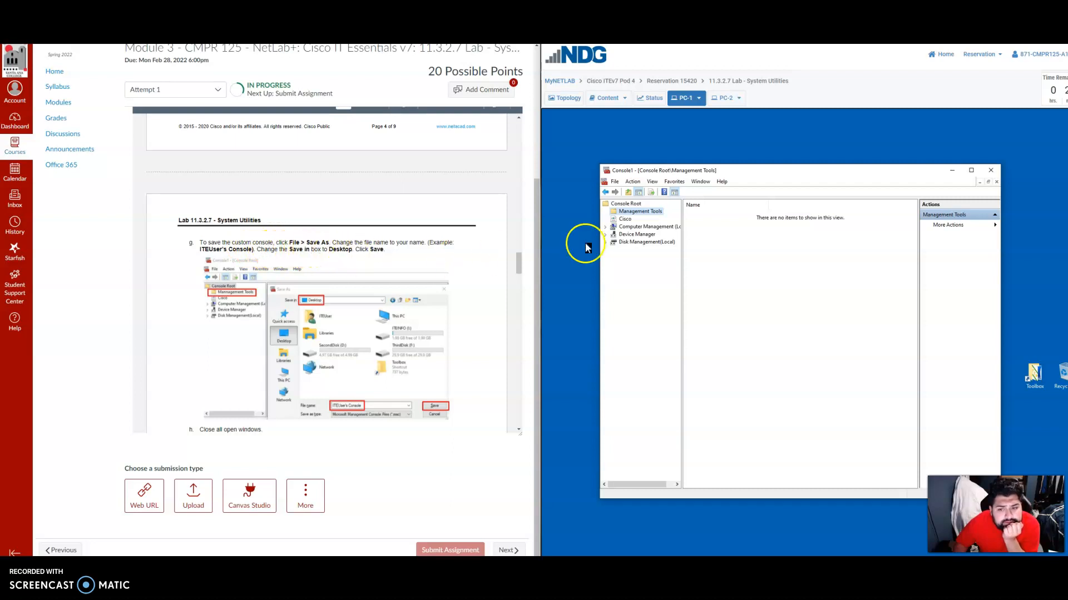
{"action": "left_click", "coordinate": [615, 181]}
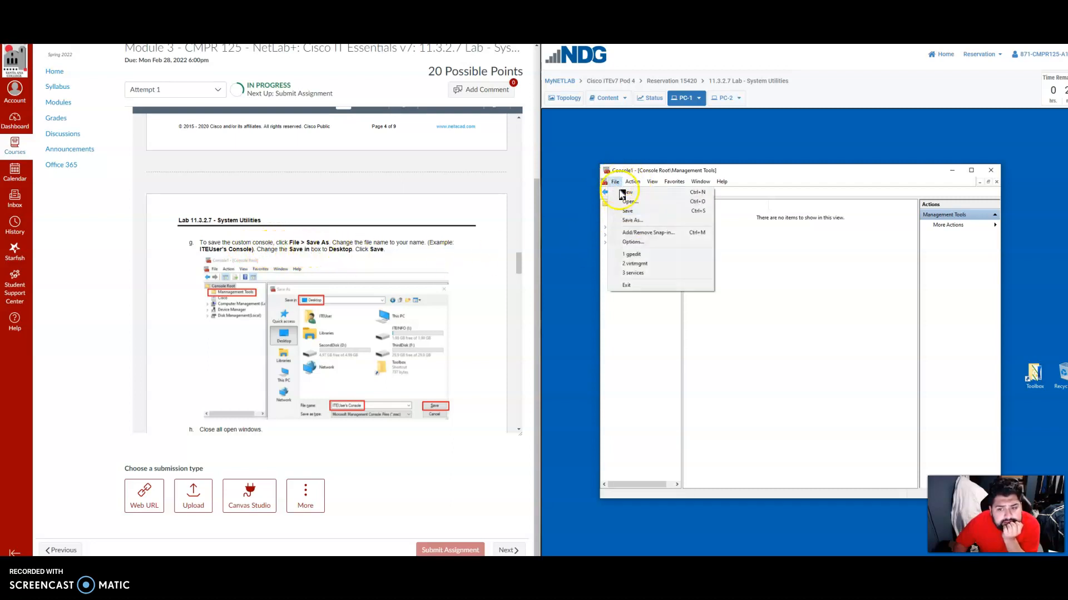
{"action": "left_click", "coordinate": [632, 221]}
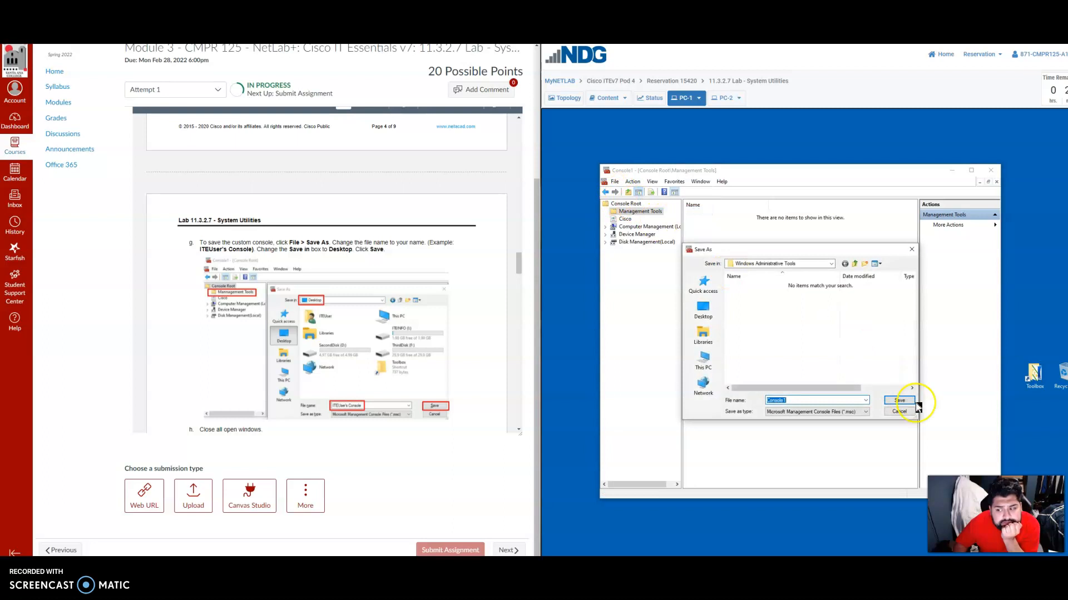
{"action": "left_click", "coordinate": [899, 400]}
{"action": "left_click", "coordinate": [615, 182]}
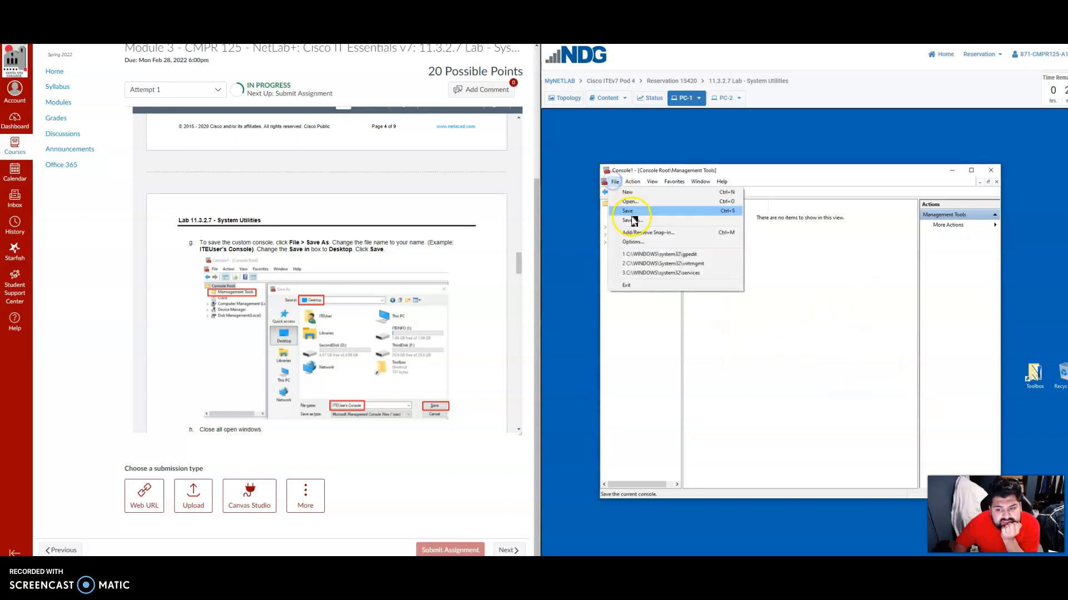
{"action": "left_click", "coordinate": [632, 220]}
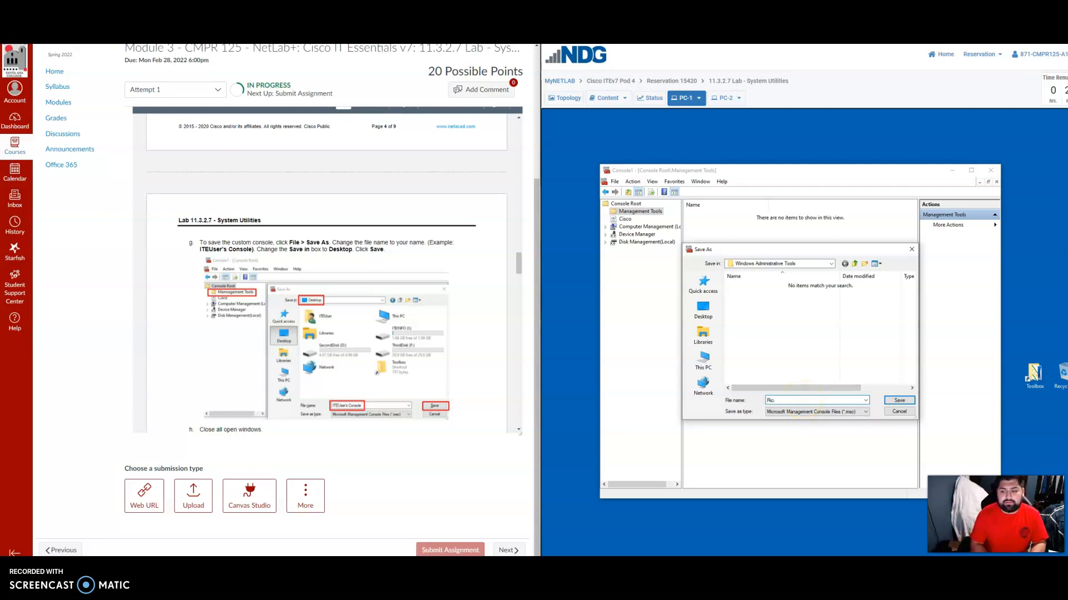
{"action": "key", "text": "Return"}
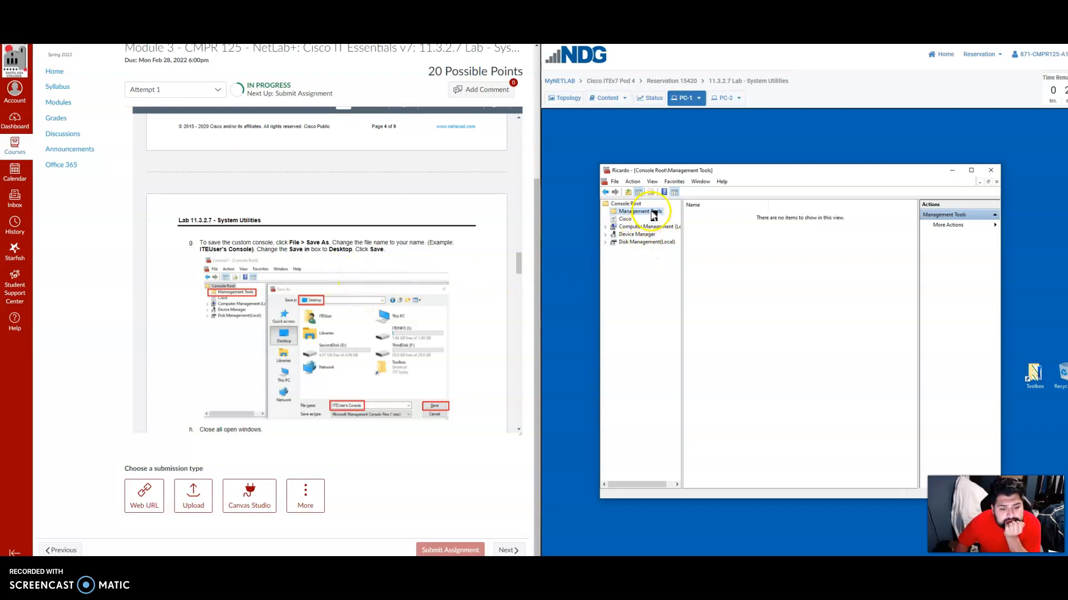
Save the custom console to the Desktop, named with the owner's first name followed by 's Console.
{"action": "left_click", "coordinate": [615, 183]}
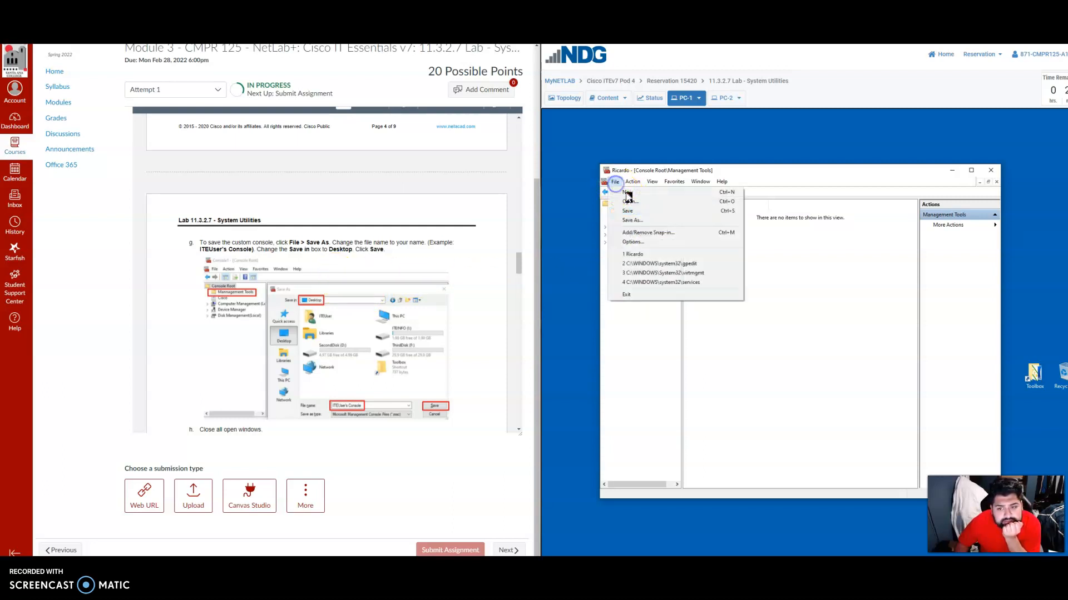
{"action": "left_click", "coordinate": [648, 220]}
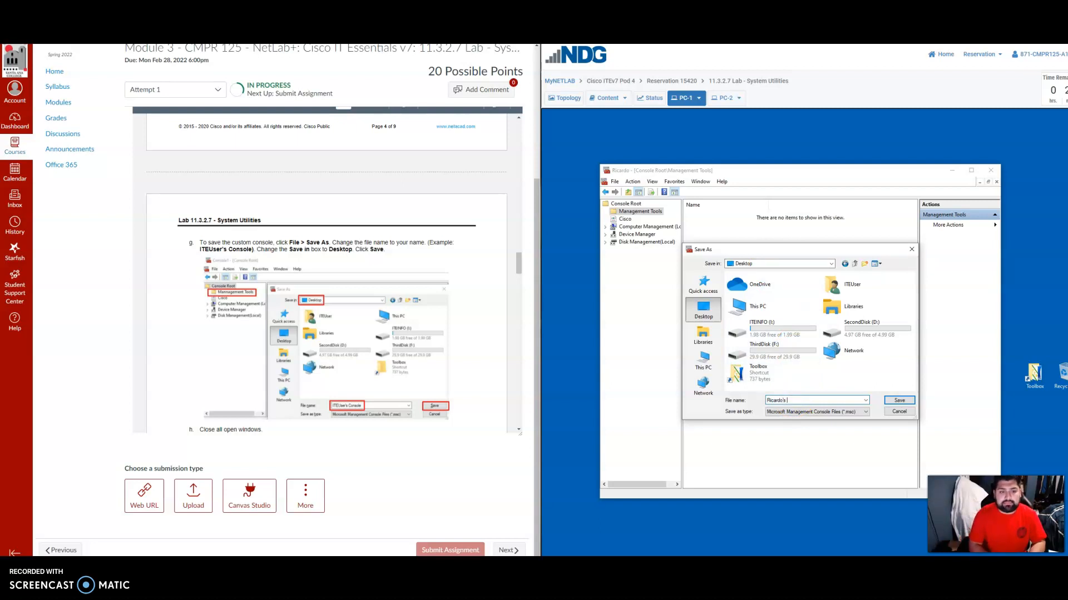
{"action": "left_click", "coordinate": [899, 401]}
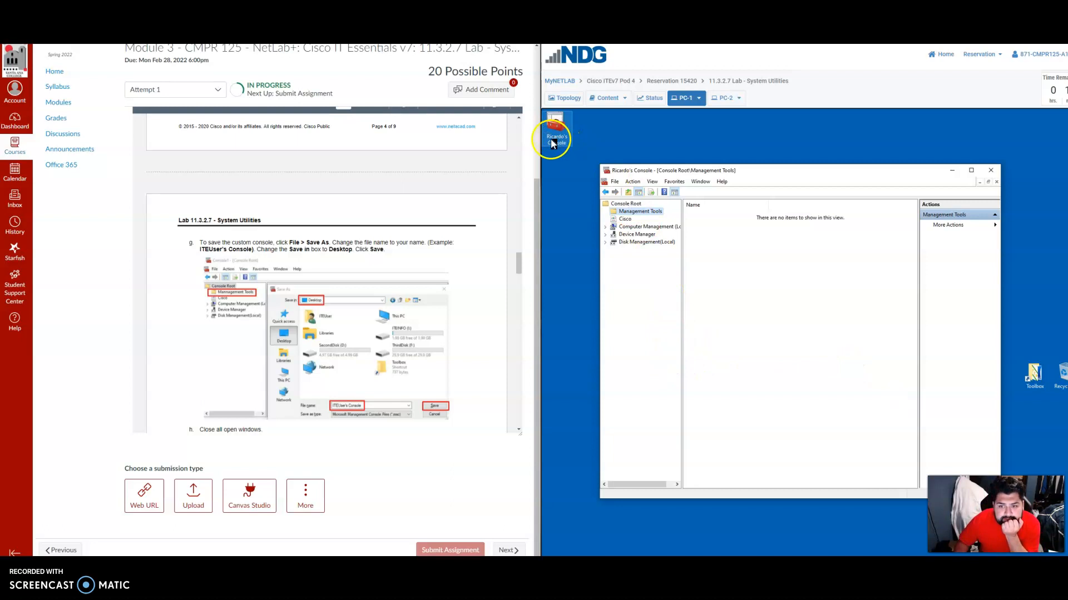
Close the console window, reopen the saved console from the desktop and allow it to make changes.
{"action": "scroll", "coordinate": [380, 348], "scroll_direction": "down", "scroll_amount": 2}
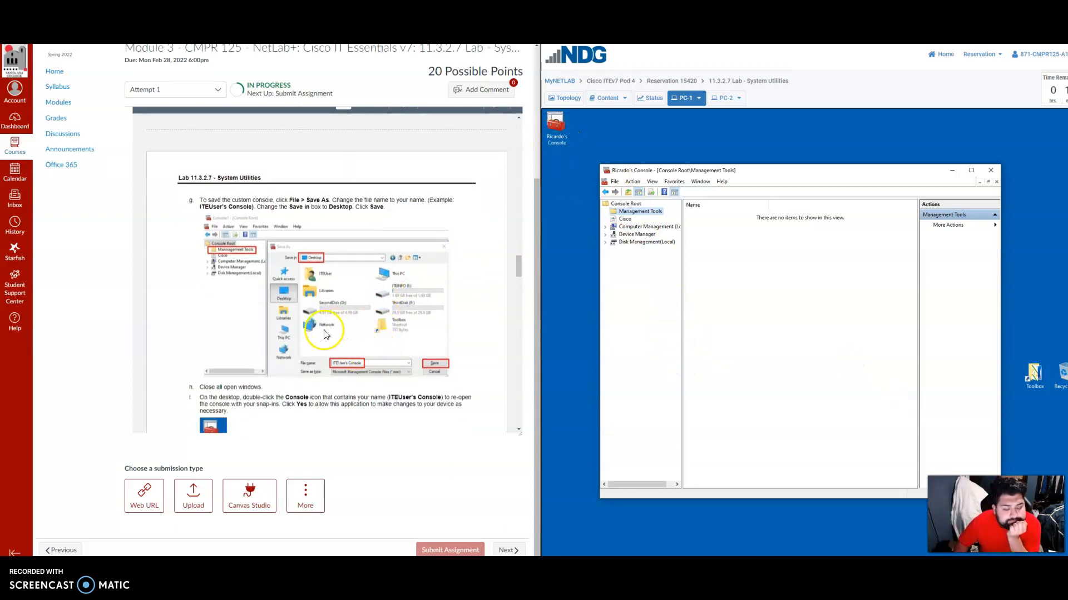
{"action": "scroll", "coordinate": [325, 334], "scroll_direction": "down", "scroll_amount": 4}
{"action": "left_click", "coordinate": [989, 172]}
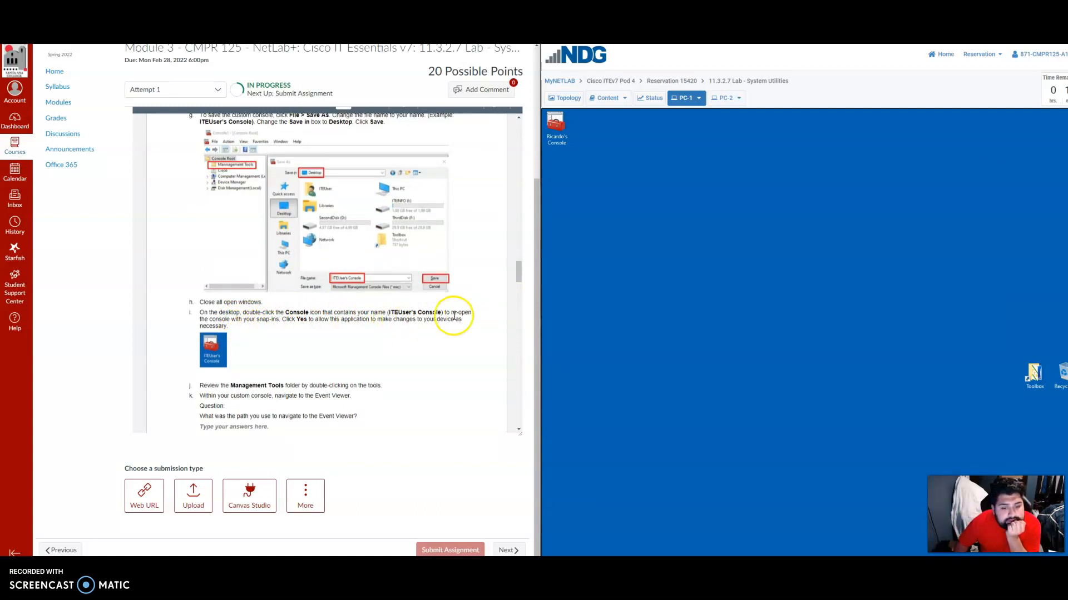
{"action": "scroll", "coordinate": [397, 332], "scroll_direction": "down", "scroll_amount": 1}
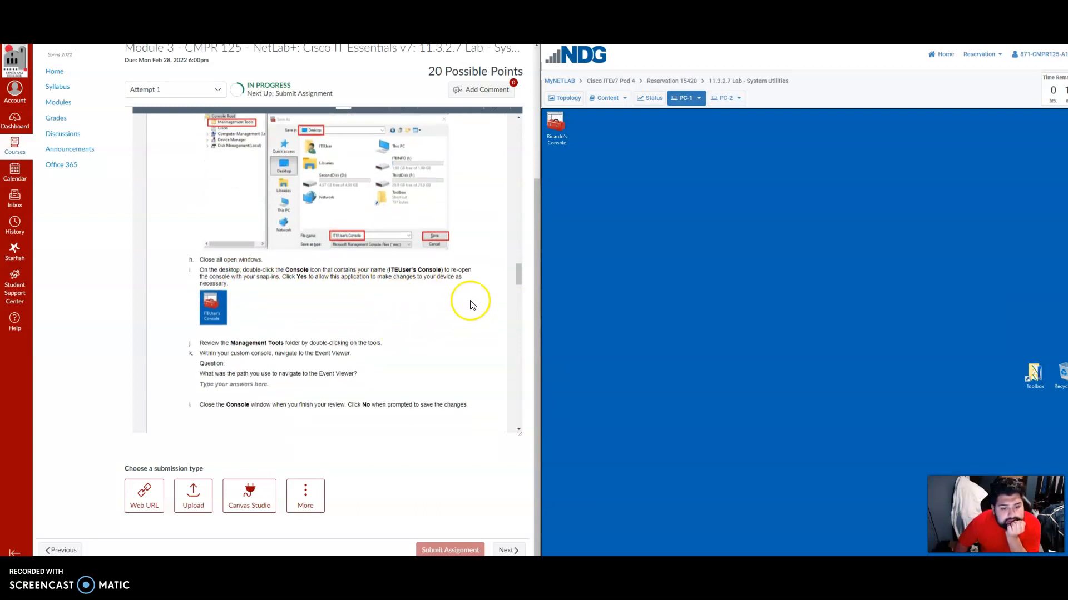
{"action": "left_click", "coordinate": [557, 129]}
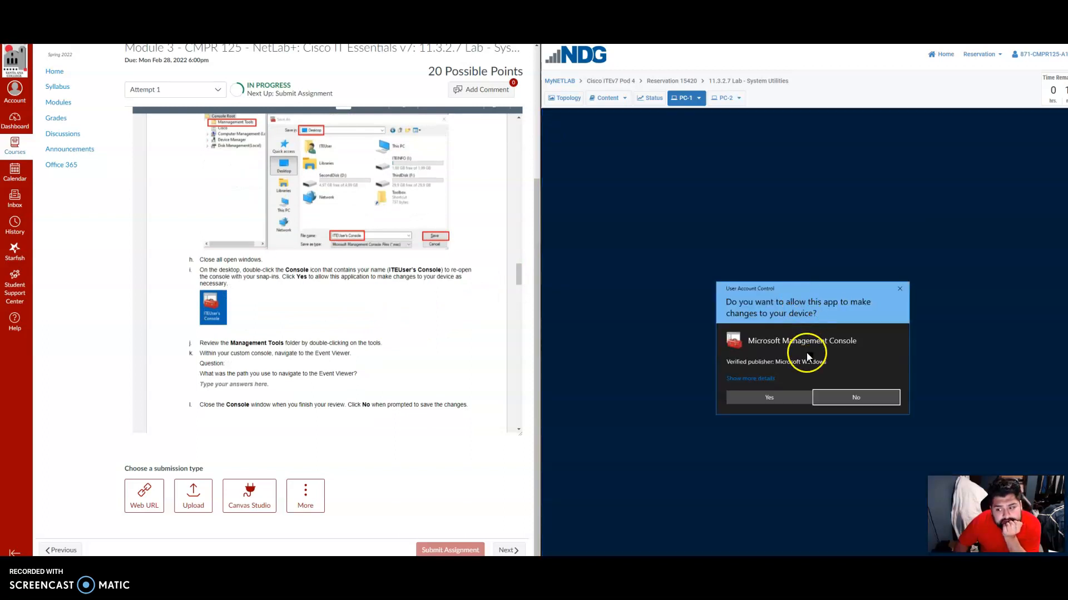
{"action": "left_click", "coordinate": [758, 393]}
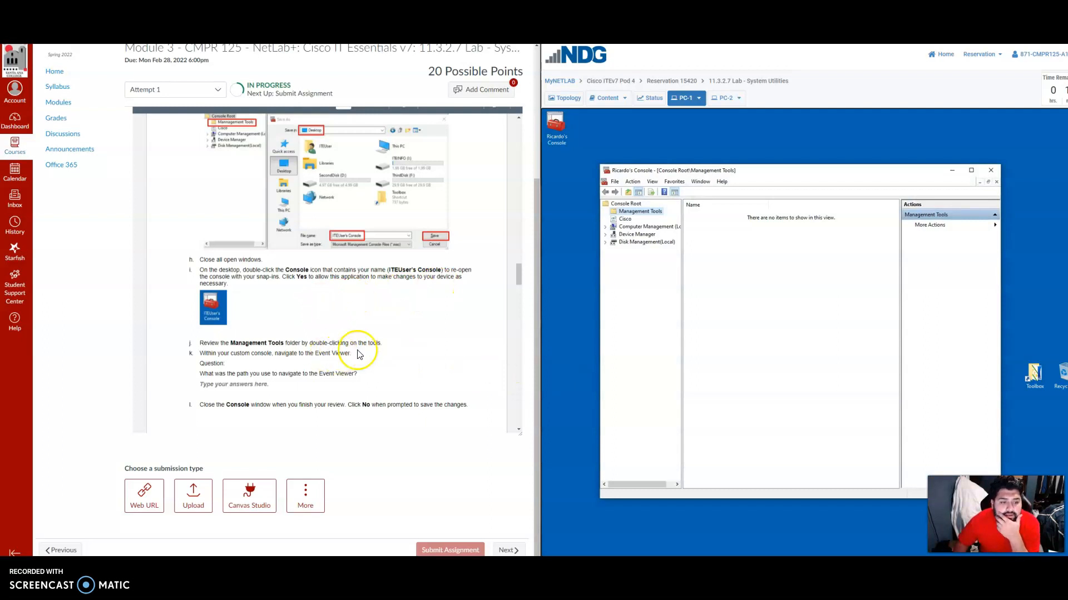
Review the lab instructions on locating the Event Viewer and inspect the Management Tools folder and its available actions in the console.
{"action": "scroll", "coordinate": [354, 352], "scroll_direction": "down", "scroll_amount": 1}
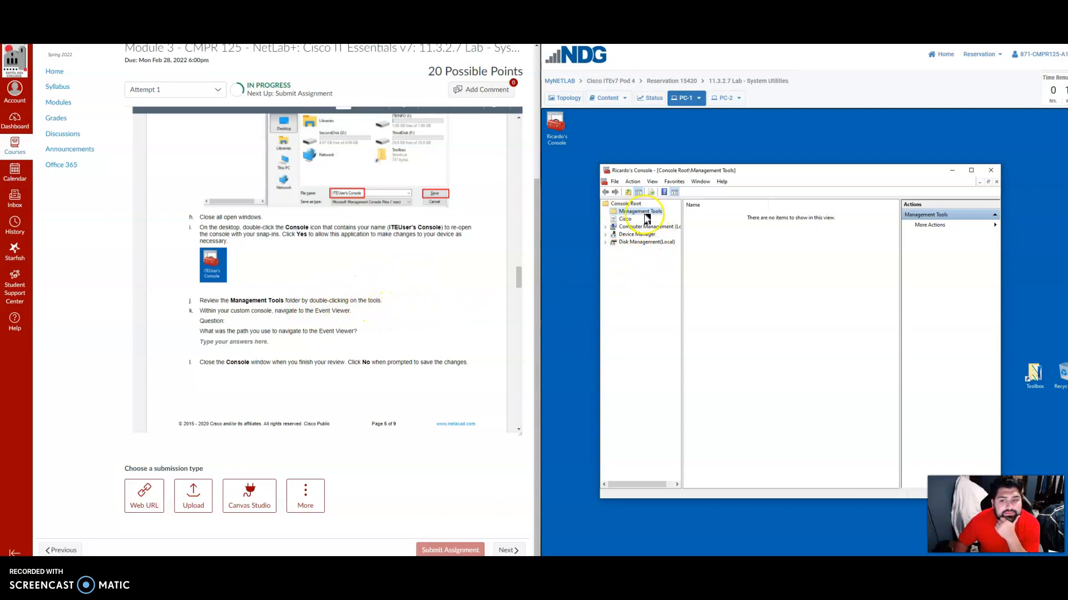
{"action": "left_click", "coordinate": [648, 272]}
{"action": "scroll", "coordinate": [349, 278], "scroll_direction": "up", "scroll_amount": 2}
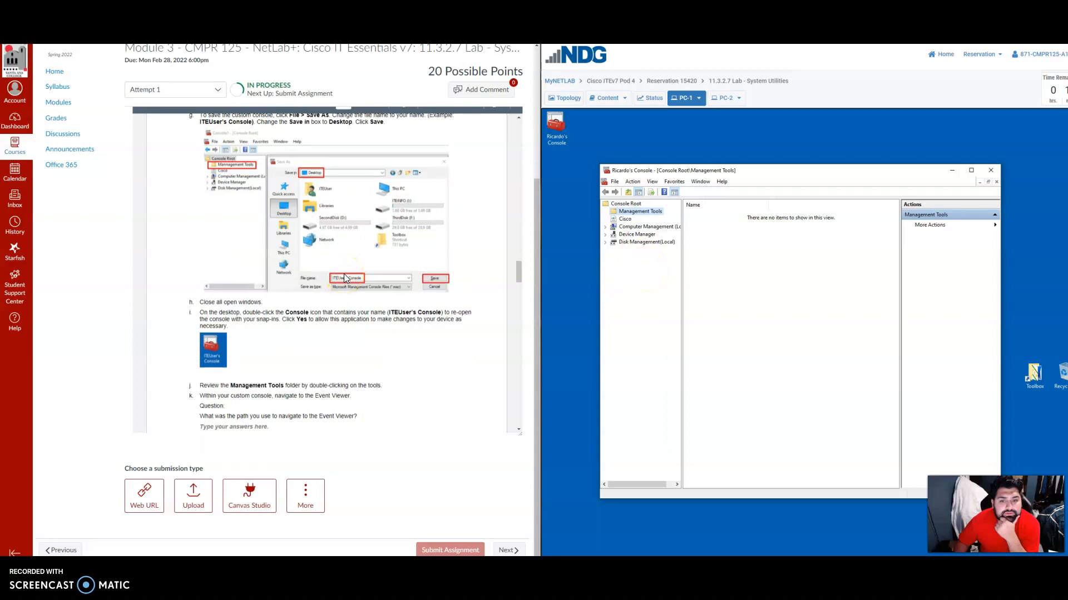
{"action": "scroll", "coordinate": [343, 277], "scroll_direction": "down", "scroll_amount": 2}
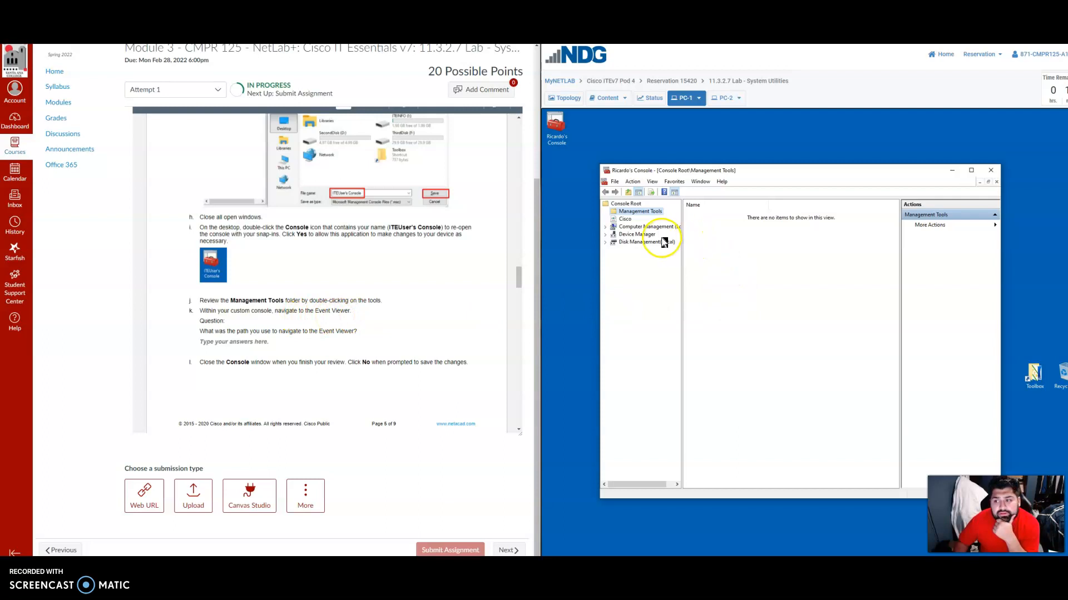
{"action": "left_click", "coordinate": [639, 227]}
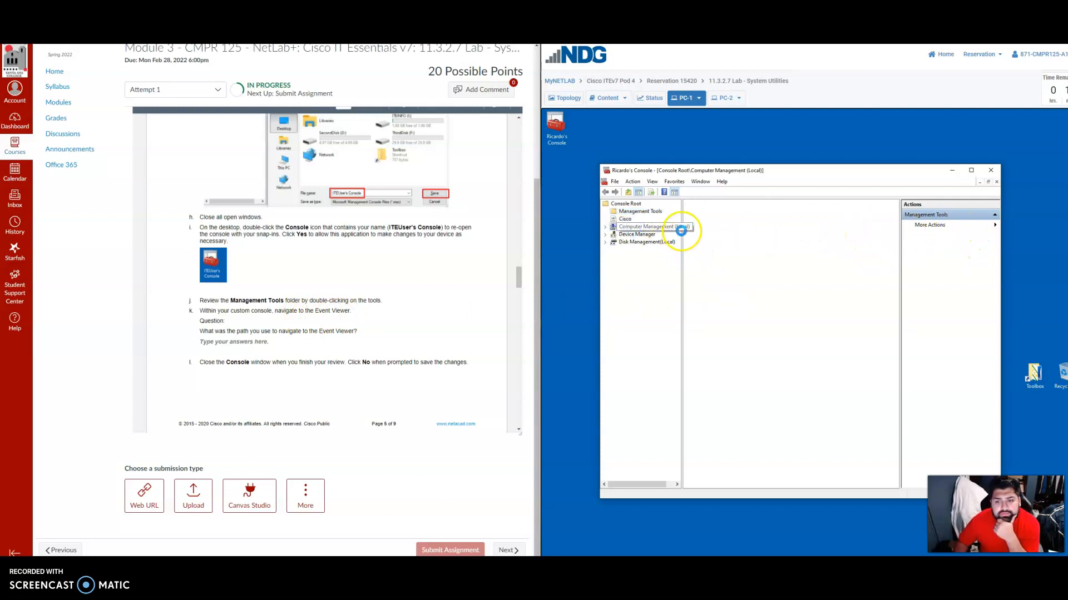
{"action": "left_click", "coordinate": [642, 212]}
{"action": "left_click", "coordinate": [930, 226]}
{"action": "left_click", "coordinate": [949, 248]}
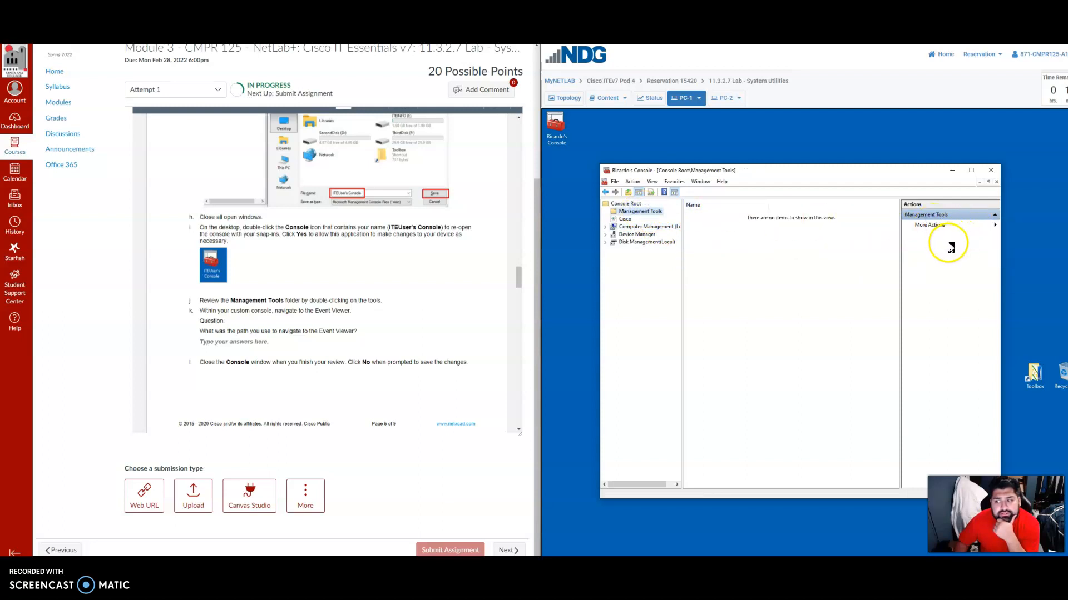
{"action": "left_click", "coordinate": [651, 182]}
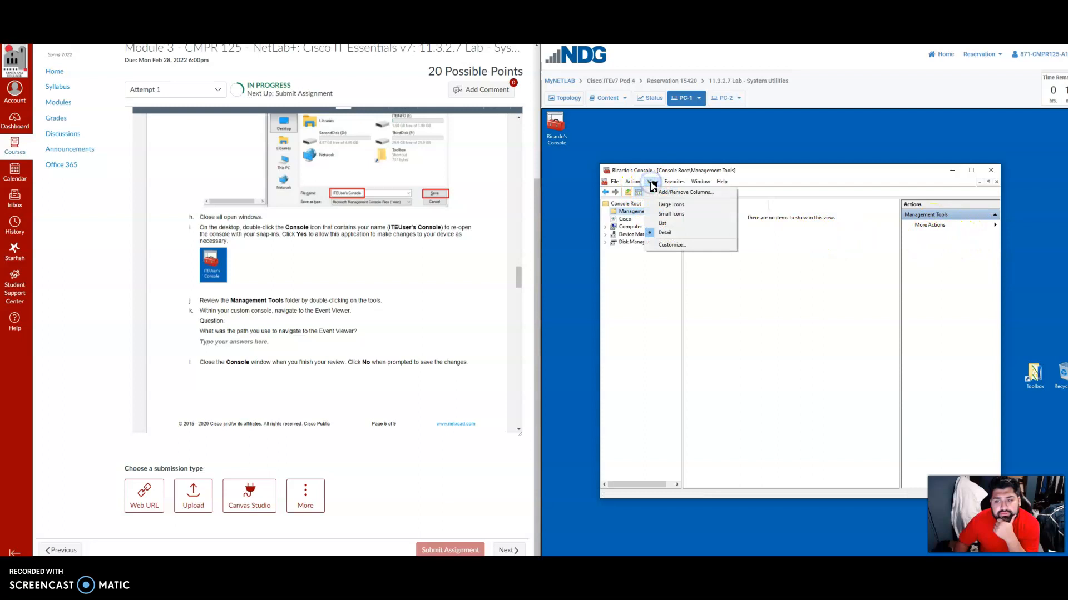
{"action": "left_click", "coordinate": [612, 311]}
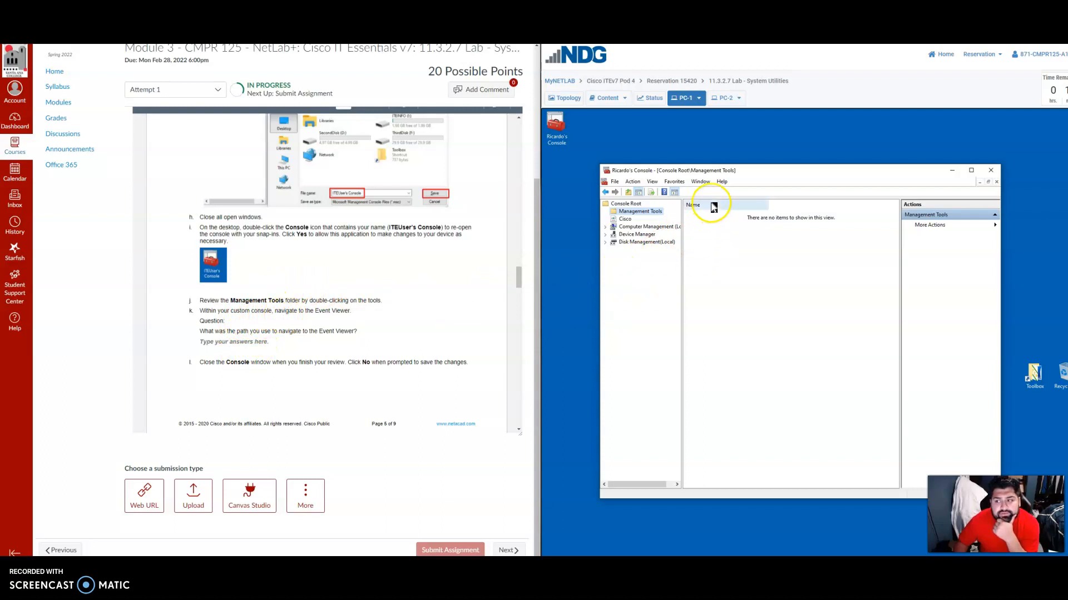
{"action": "left_click", "coordinate": [724, 182]}
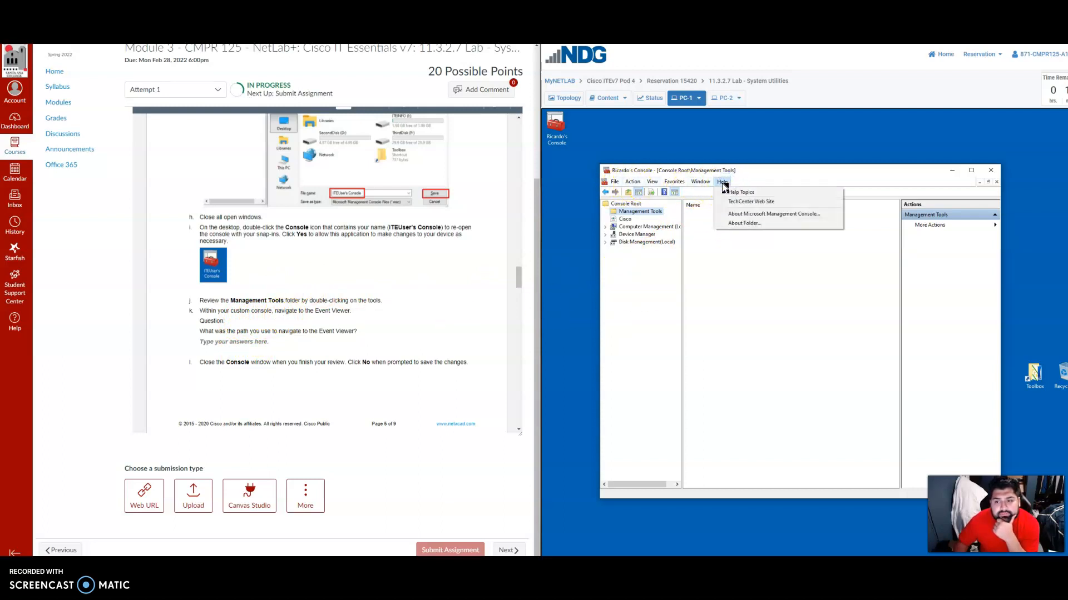
{"action": "mouse_move", "coordinate": [707, 185]}
{"action": "mouse_move", "coordinate": [657, 188]}
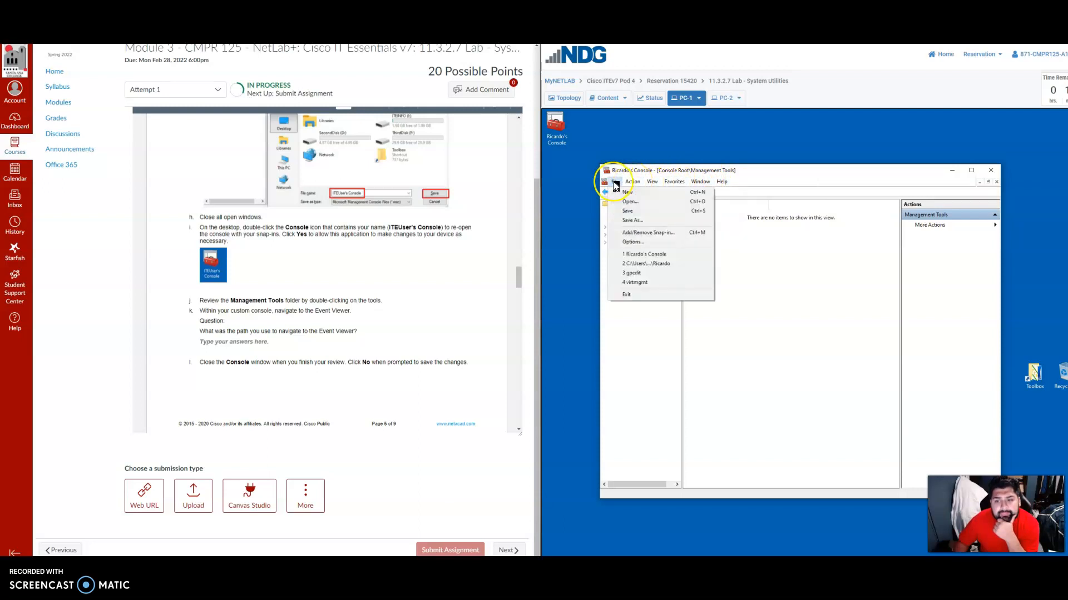
{"action": "left_click", "coordinate": [636, 381]}
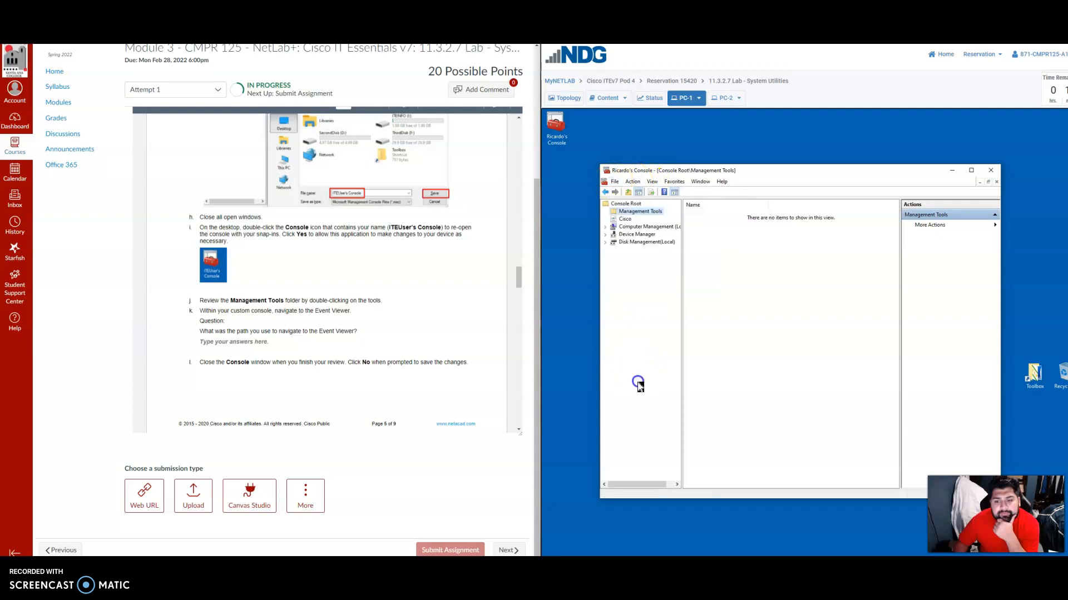
Select Console Root, search the MMC help for Event Viewer and close the help window.
{"action": "left_click", "coordinate": [631, 205]}
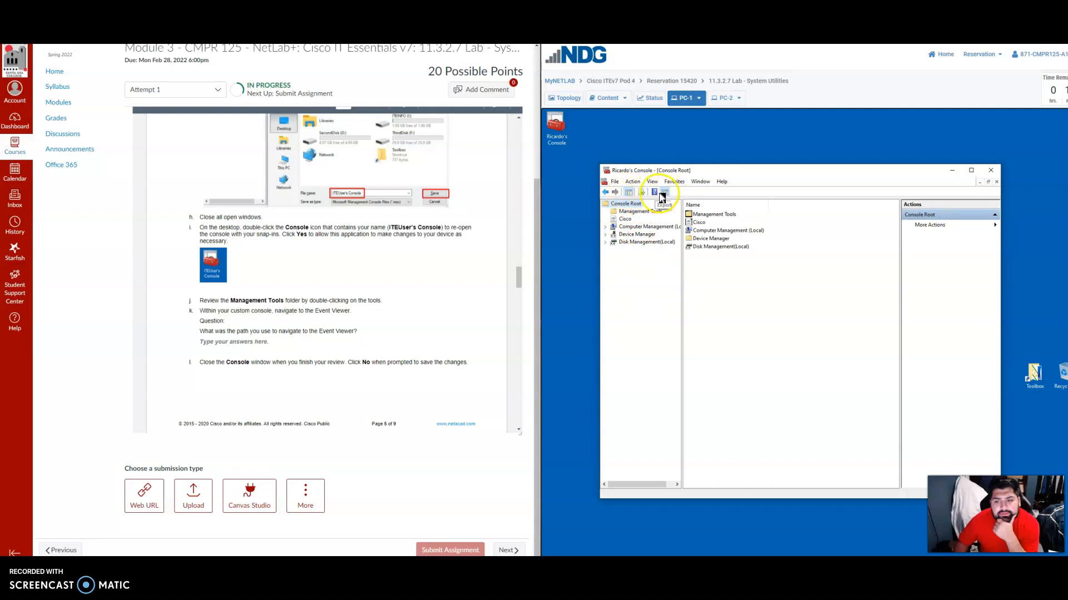
{"action": "left_click", "coordinate": [651, 192]}
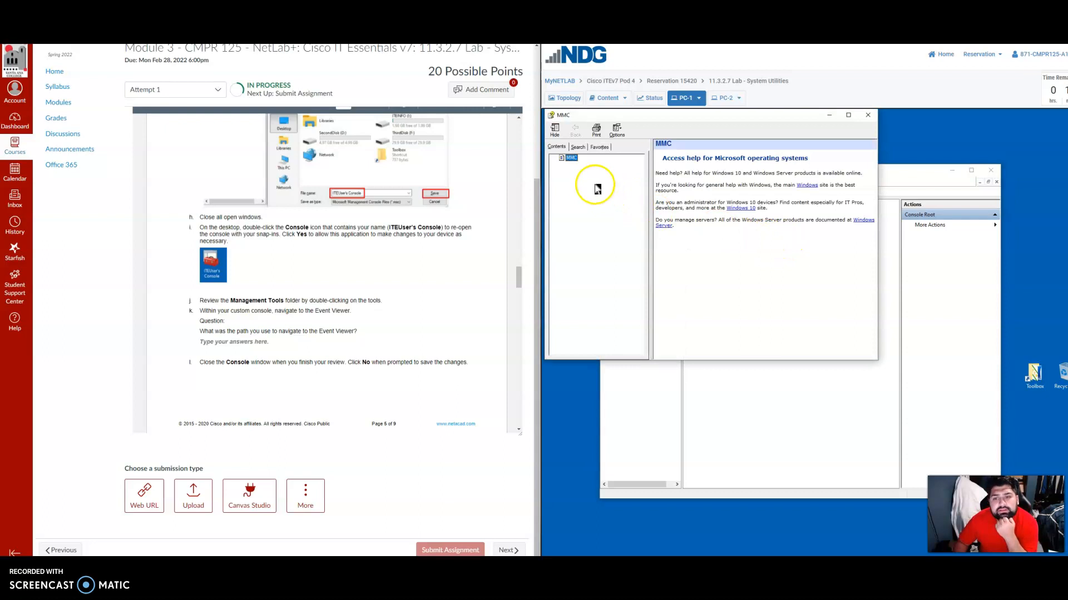
{"action": "left_click", "coordinate": [577, 148]}
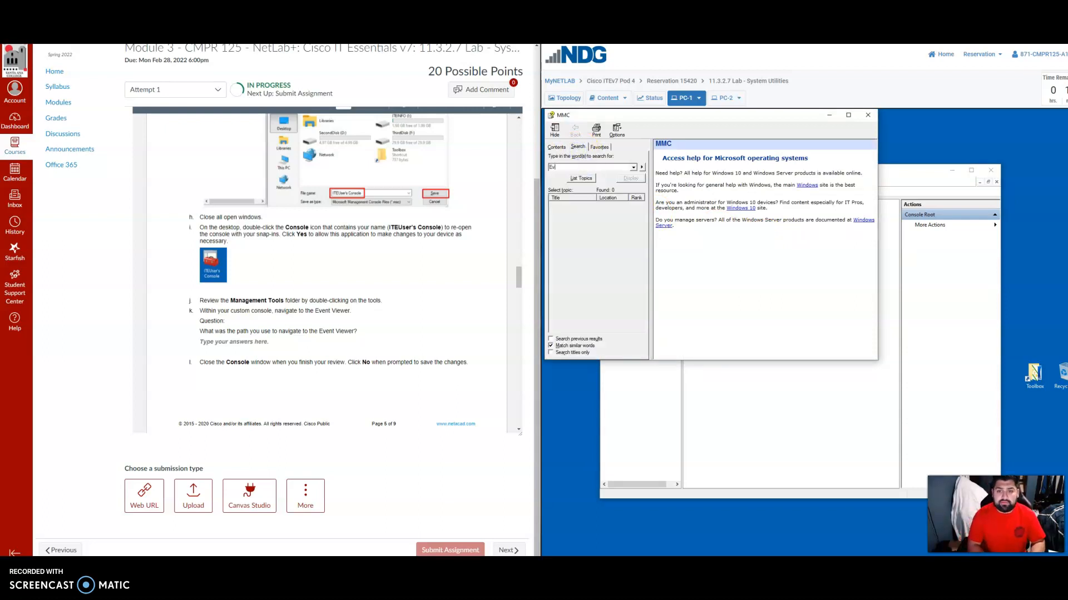
{"action": "type", "text": "Event Viewer"}
{"action": "key", "text": "Return"}
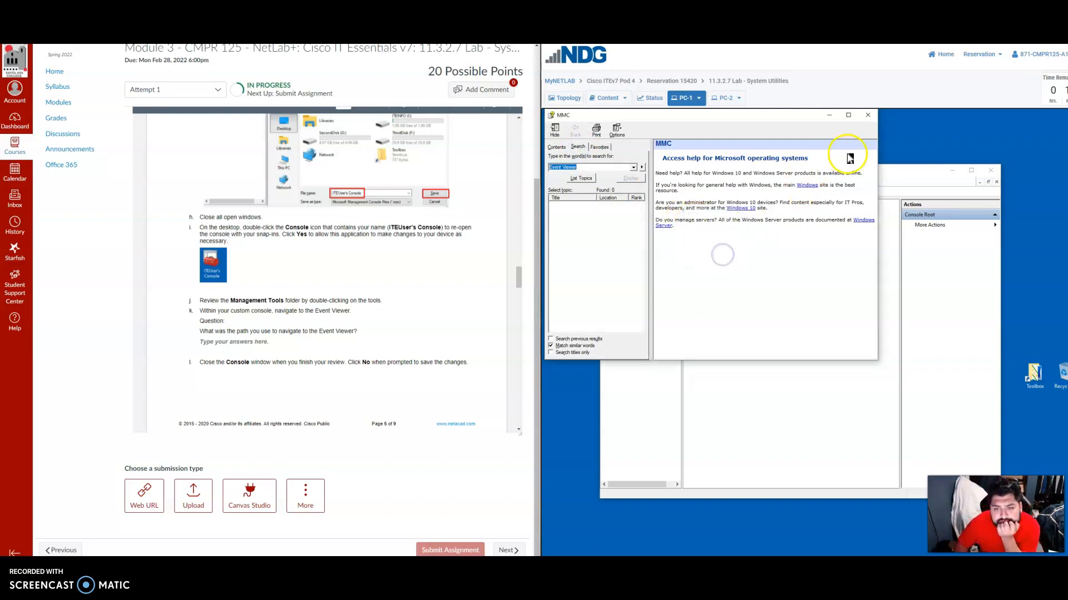
{"action": "left_click", "coordinate": [866, 116]}
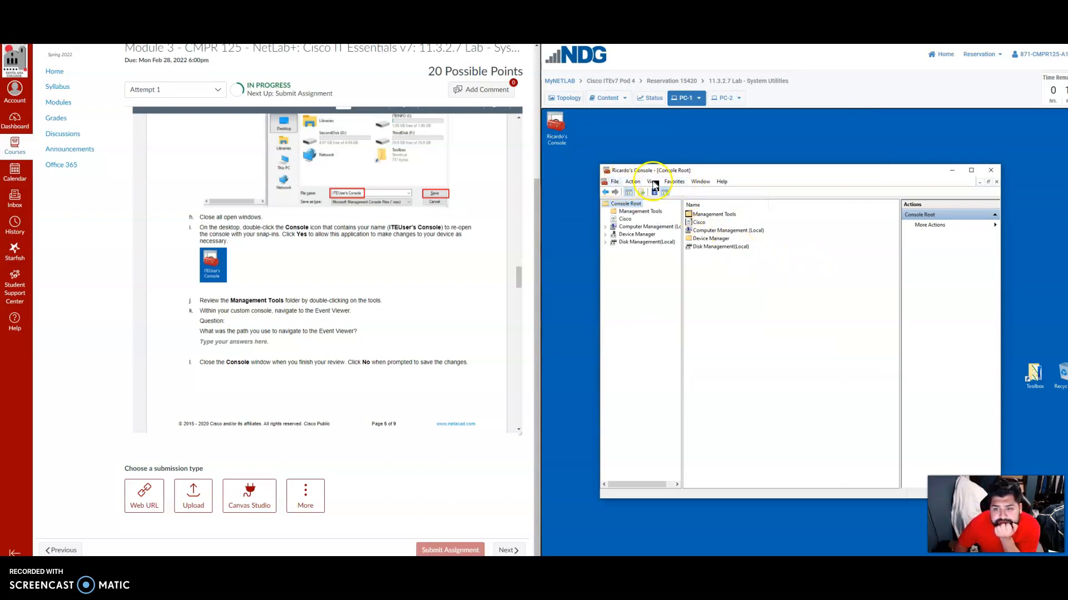
{"action": "left_click", "coordinate": [700, 181]}
{"action": "left_click", "coordinate": [728, 187]}
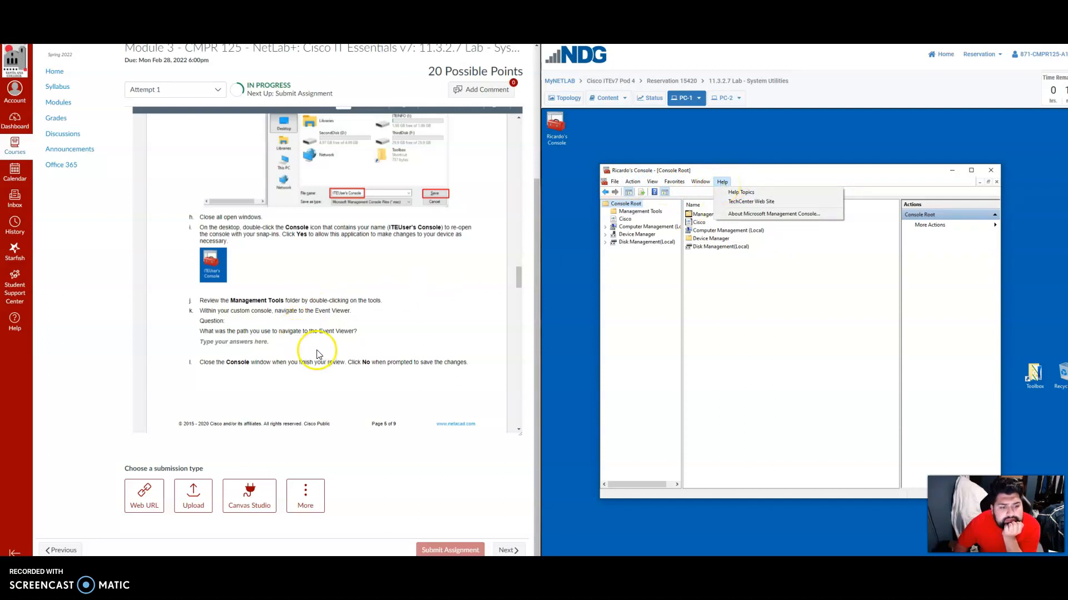
{"action": "scroll", "coordinate": [319, 352], "scroll_direction": "down", "scroll_amount": 3}
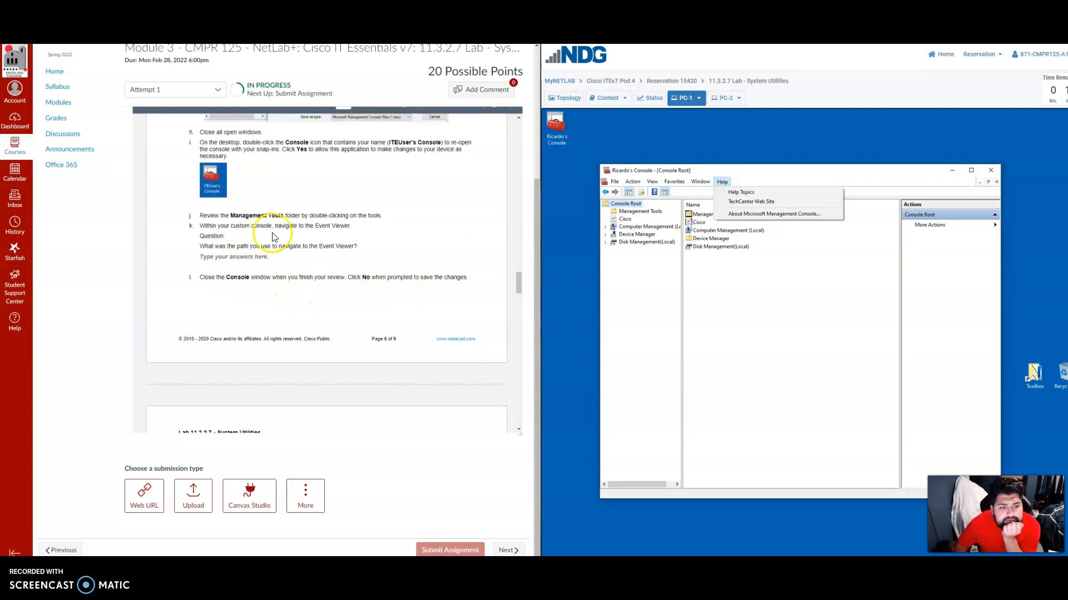
{"action": "left_click", "coordinate": [706, 287]}
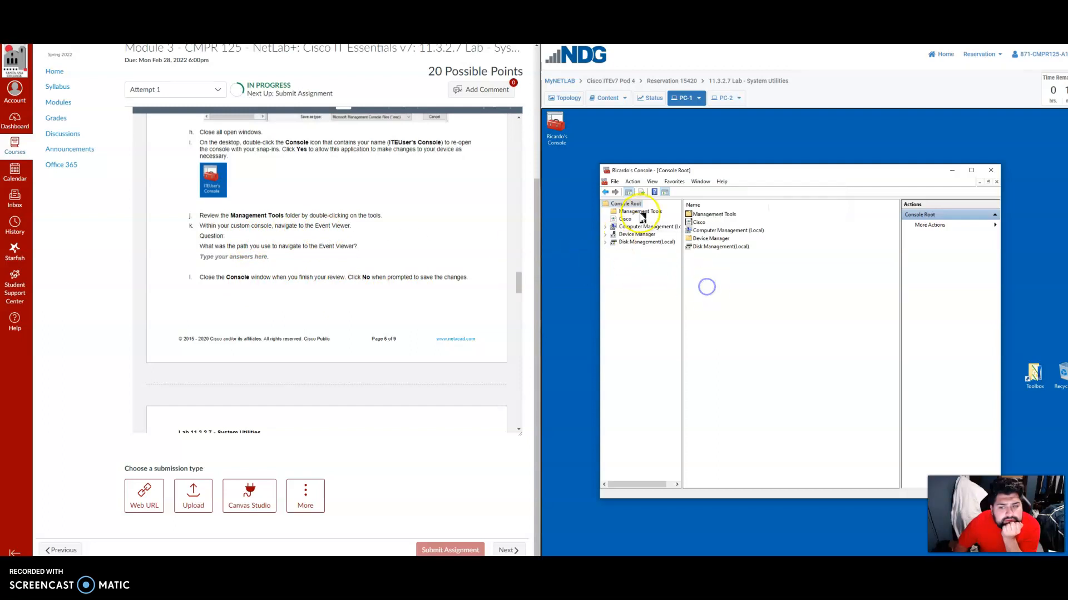
{"action": "left_click", "coordinate": [628, 211]}
{"action": "left_click", "coordinate": [625, 204]}
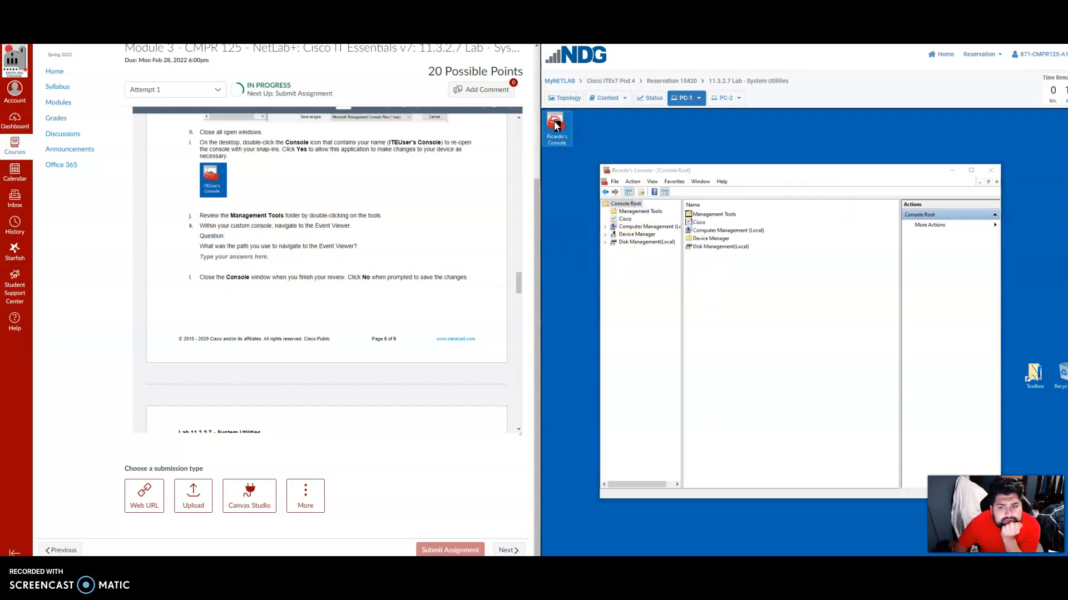
{"action": "right_click", "coordinate": [555, 123]}
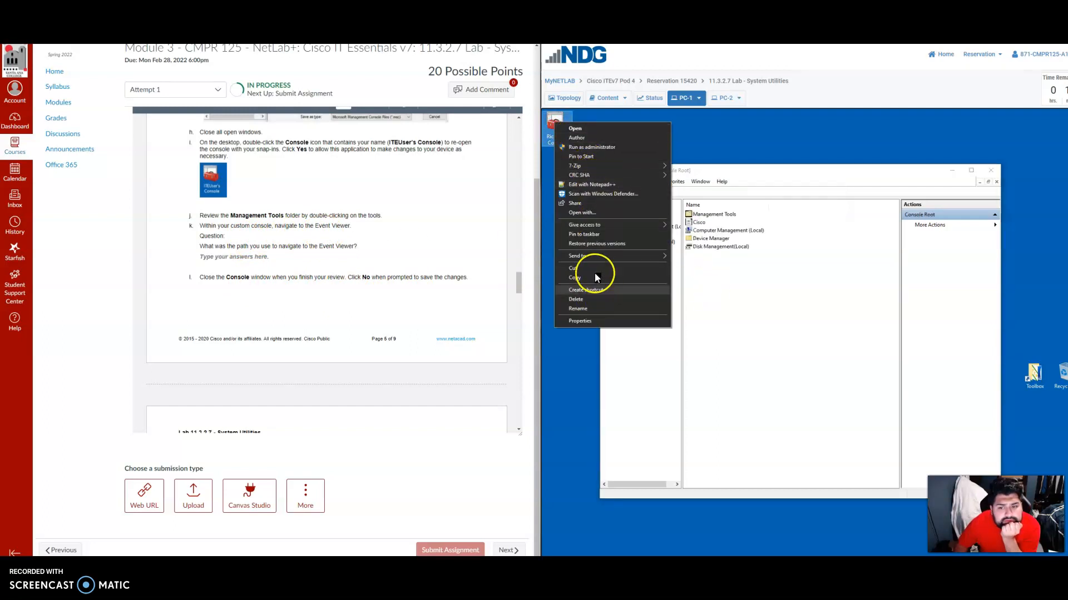
{"action": "mouse_move", "coordinate": [600, 176]}
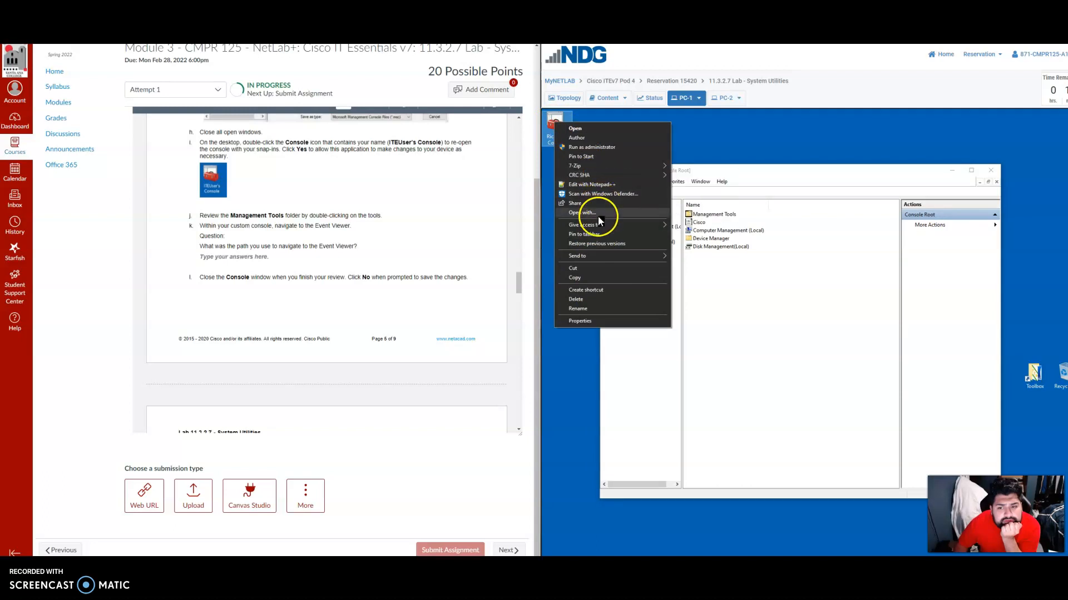
{"action": "left_click", "coordinate": [598, 166]}
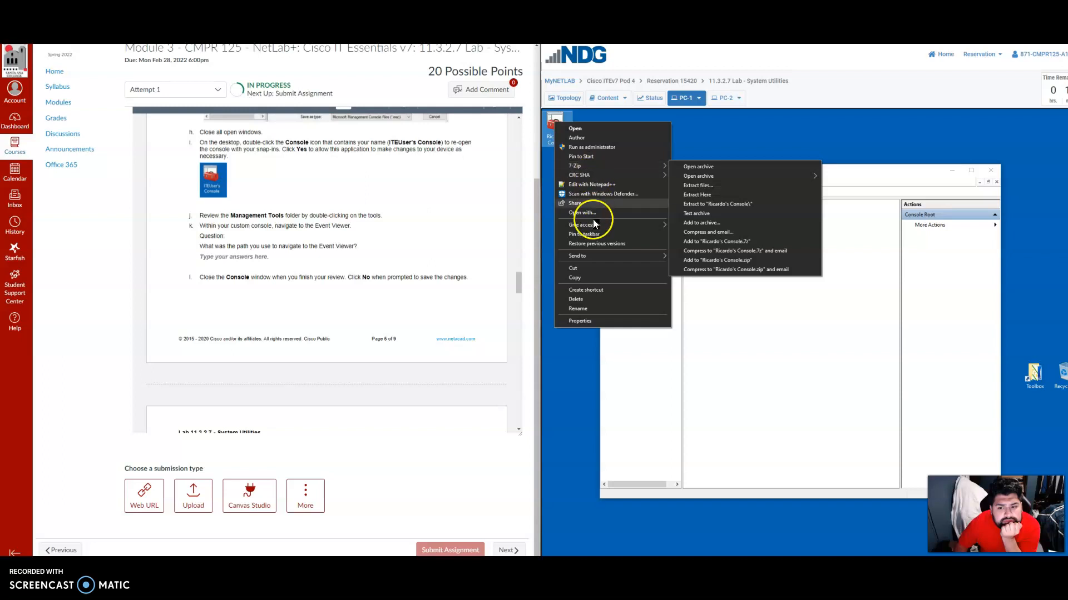
{"action": "mouse_move", "coordinate": [593, 228]}
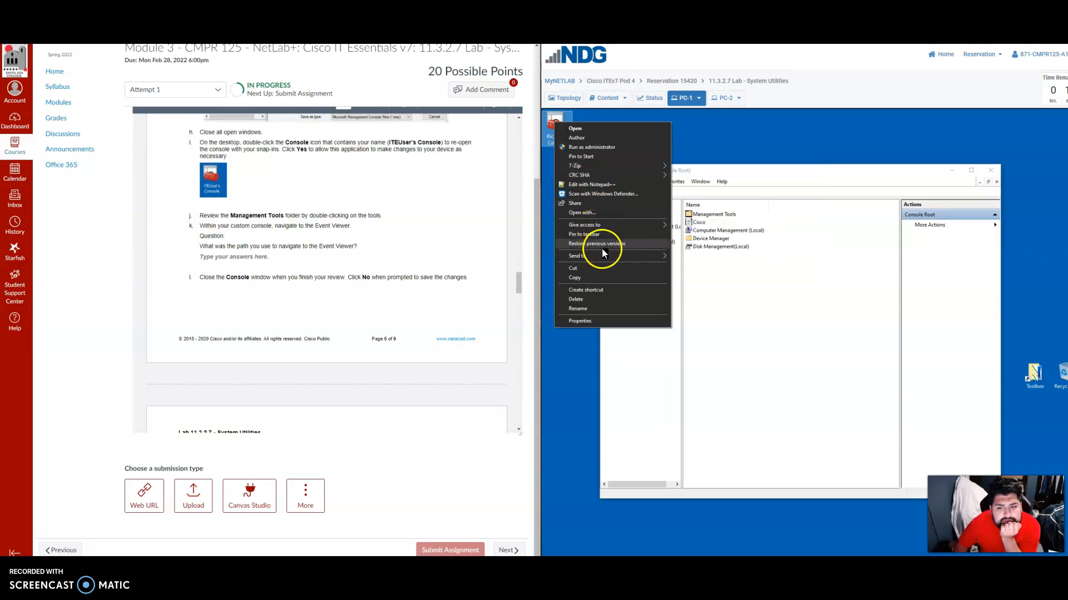
{"action": "mouse_move", "coordinate": [605, 258]}
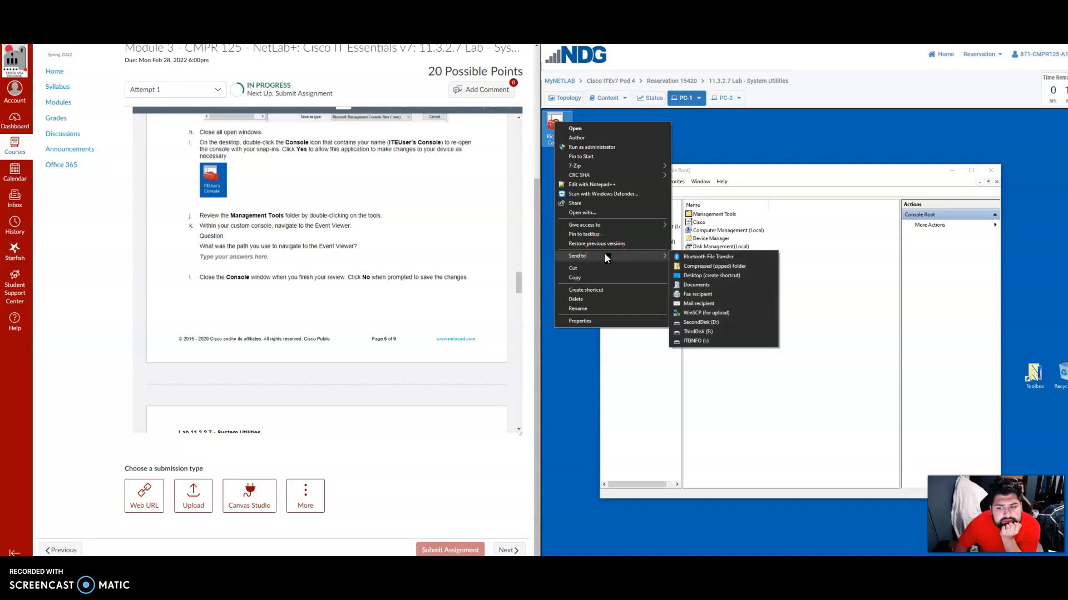
{"action": "left_click", "coordinate": [773, 313]}
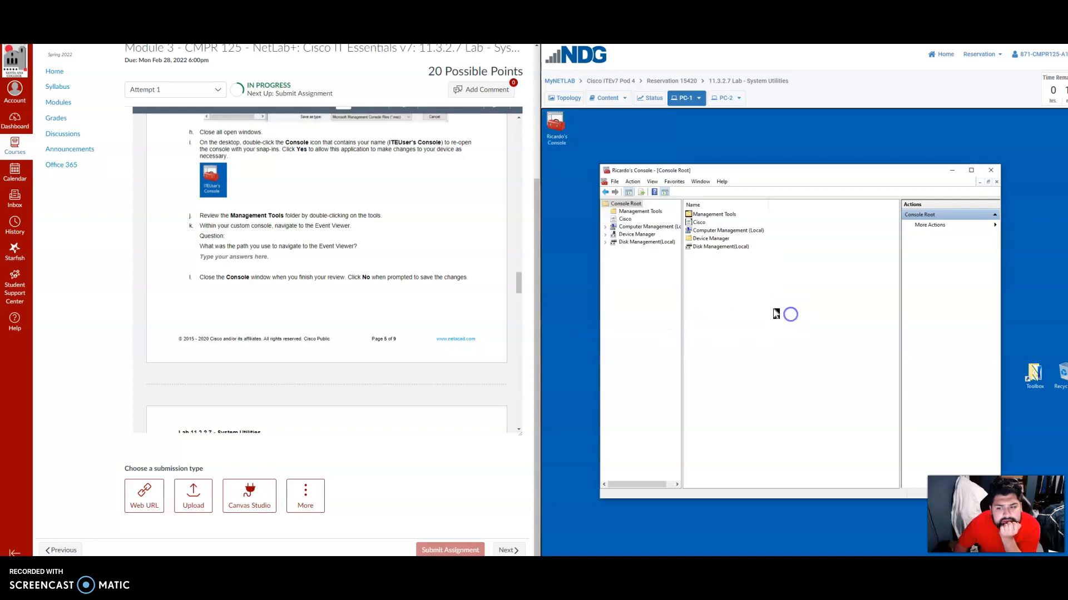
Examine the Disk Management, Computer Management, Cisco and Management Tools nodes and their additional actions for a route to the Event Viewer.
{"action": "left_click", "coordinate": [621, 243]}
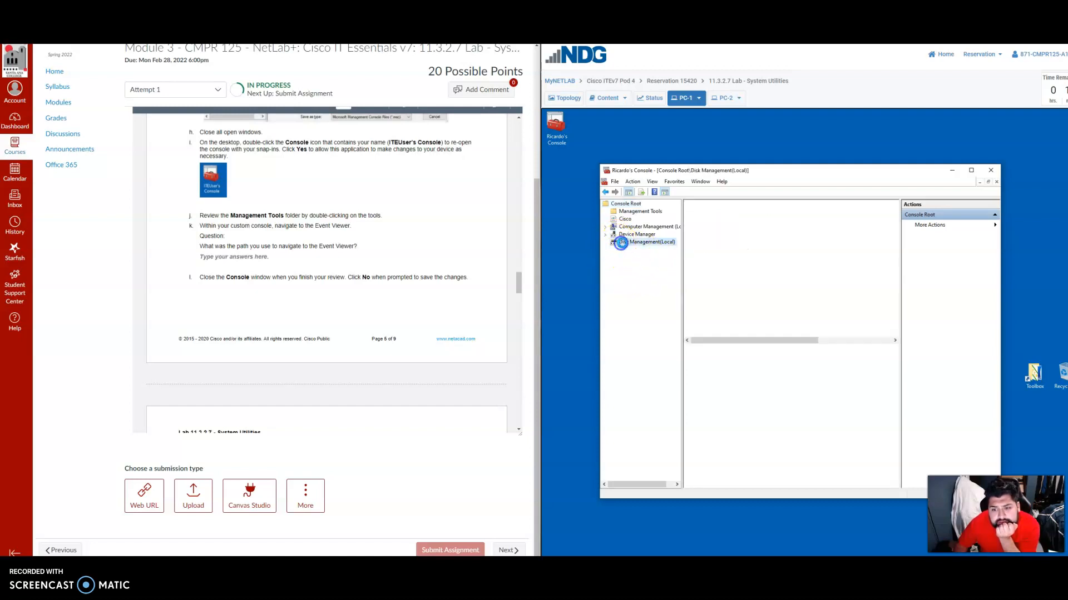
{"action": "left_click", "coordinate": [995, 225]}
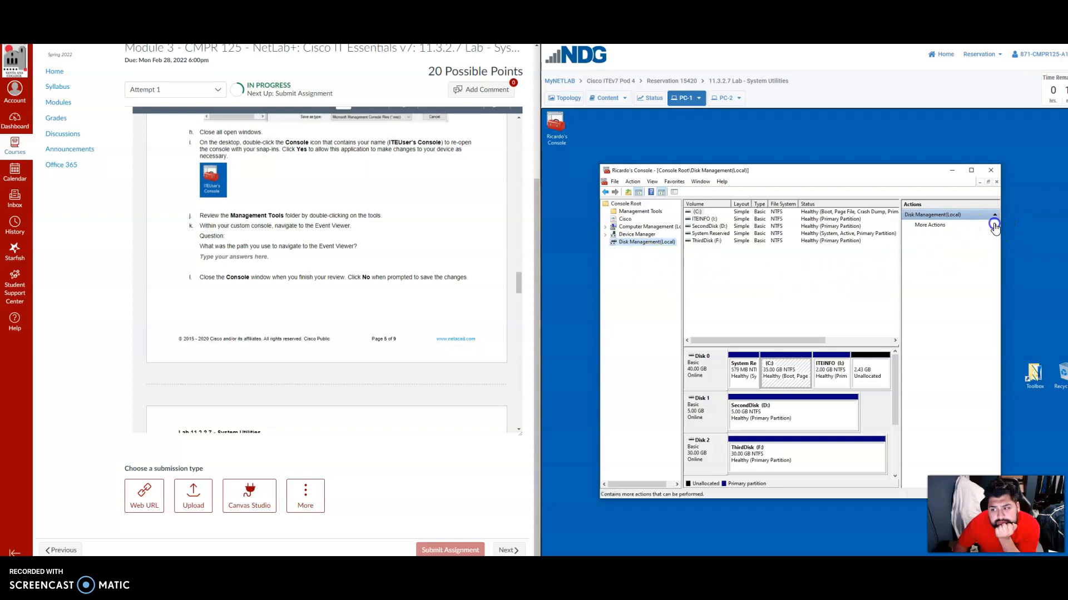
{"action": "left_click", "coordinate": [645, 227]}
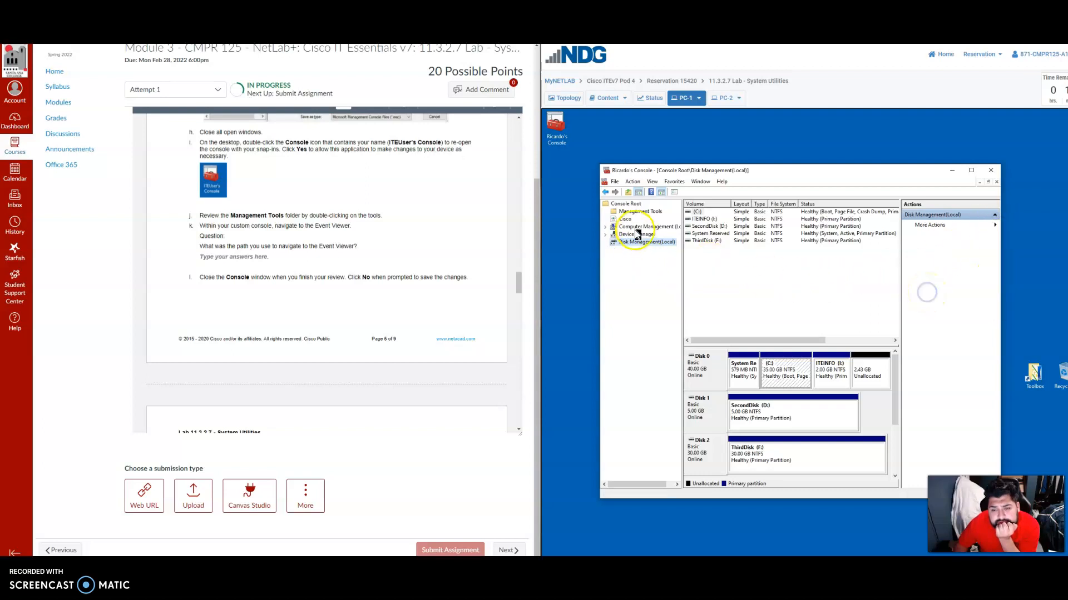
{"action": "left_click", "coordinate": [996, 225]}
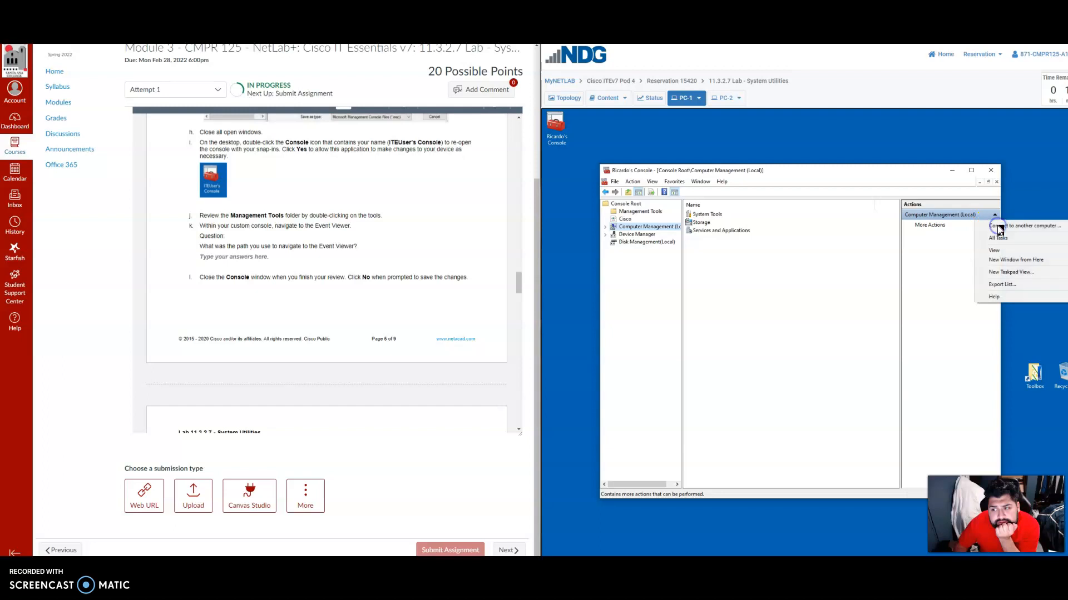
{"action": "left_click", "coordinate": [912, 278]}
{"action": "left_click", "coordinate": [625, 220]}
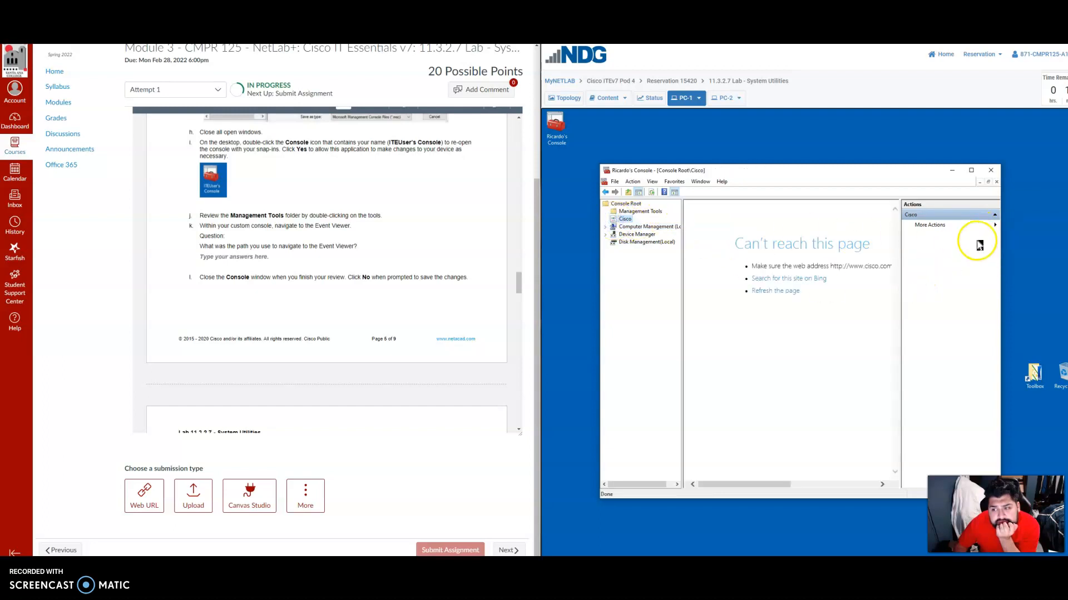
{"action": "left_click", "coordinate": [994, 225]}
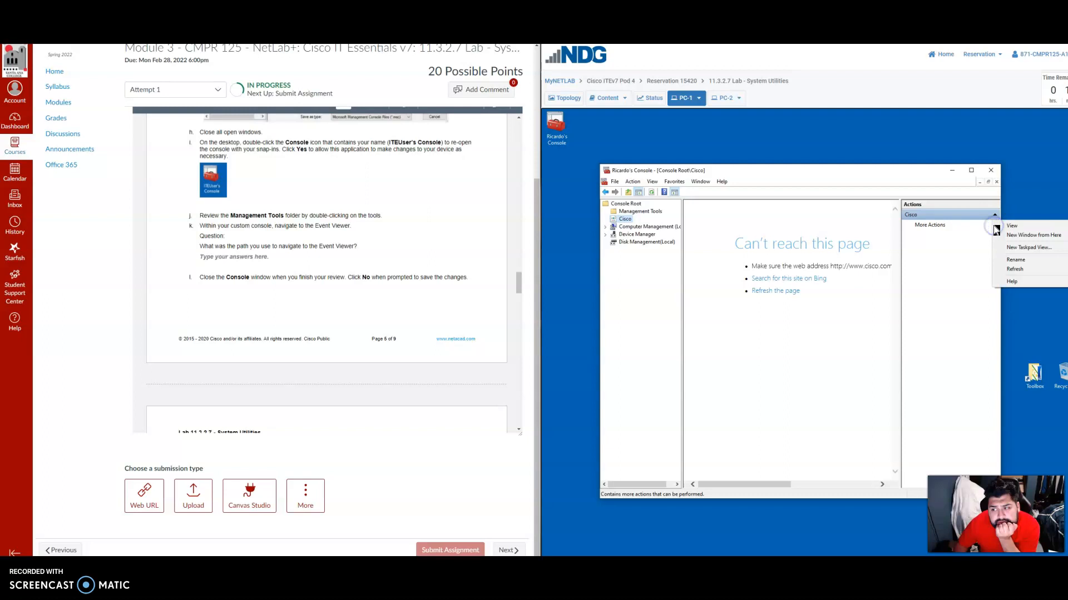
{"action": "left_click", "coordinate": [640, 211]}
{"action": "left_click", "coordinate": [994, 225]}
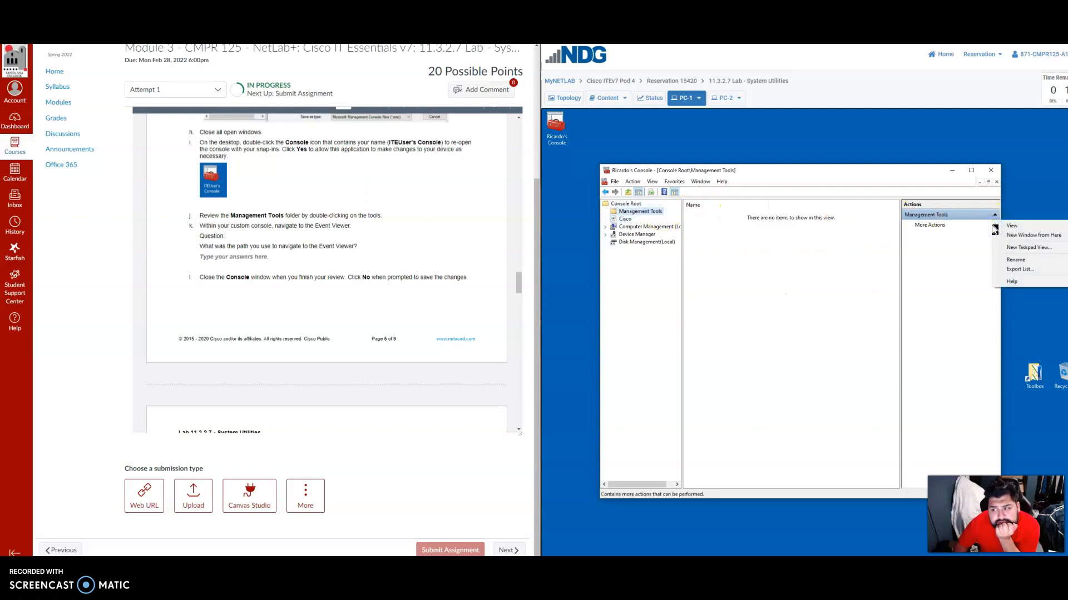
{"action": "left_click", "coordinate": [729, 222]}
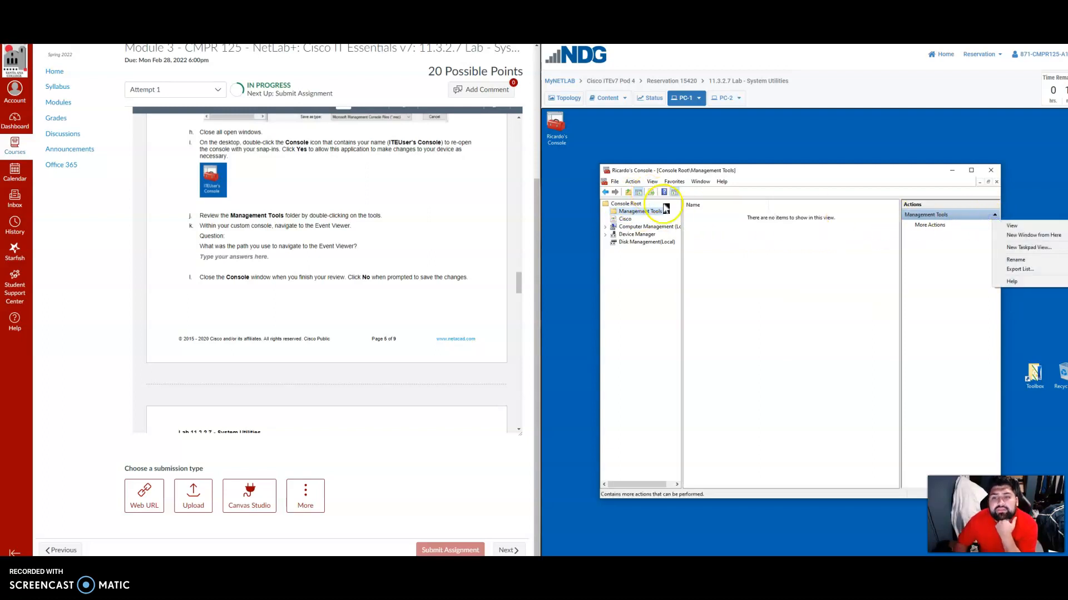
{"action": "left_click", "coordinate": [733, 243]}
View the About information for Microsoft Management Console and close it.
{"action": "left_click", "coordinate": [723, 182]}
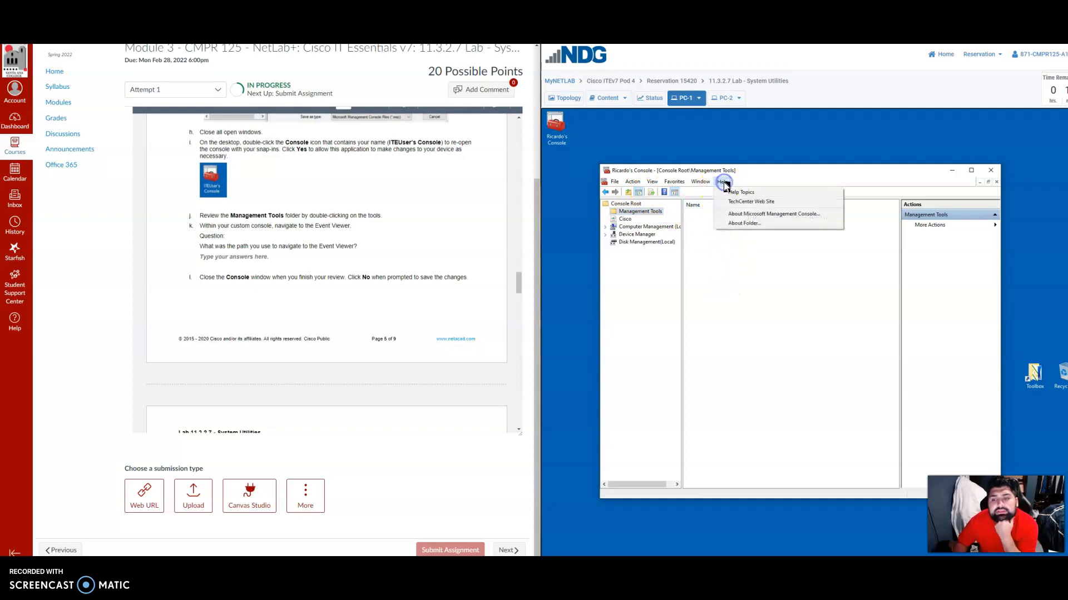
{"action": "left_click", "coordinate": [729, 183]}
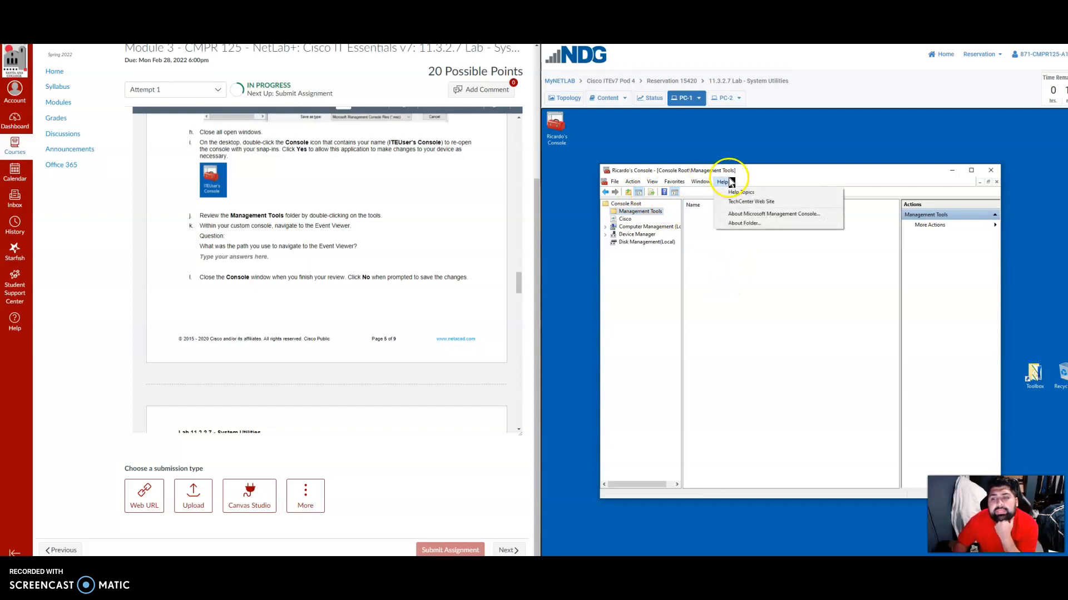
{"action": "left_click", "coordinate": [734, 214]}
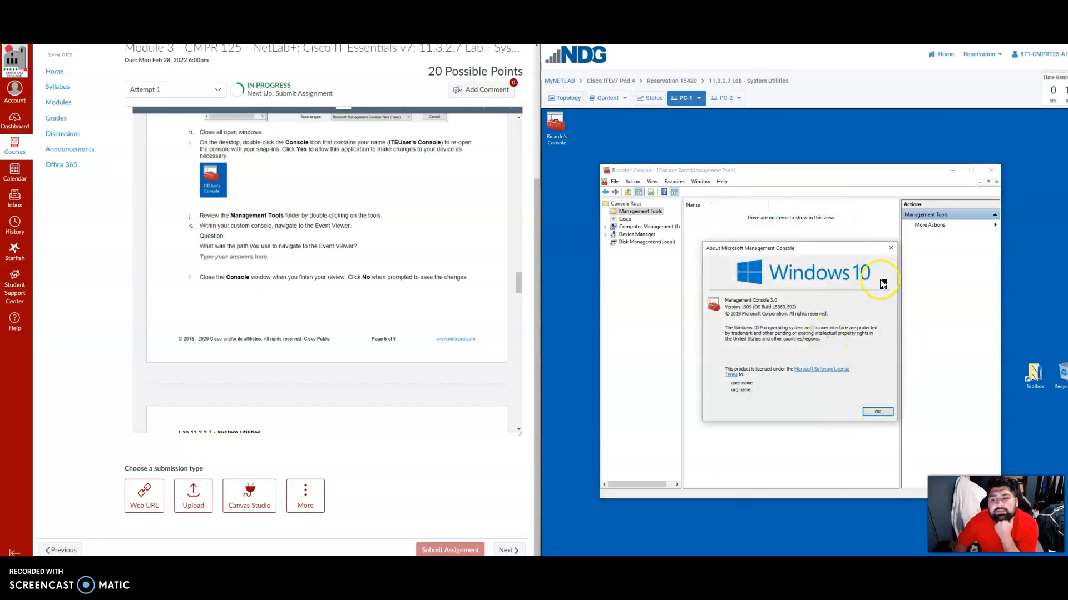
{"action": "left_click", "coordinate": [891, 245]}
Customize the console view to show the description bar.
{"action": "left_click", "coordinate": [637, 181]}
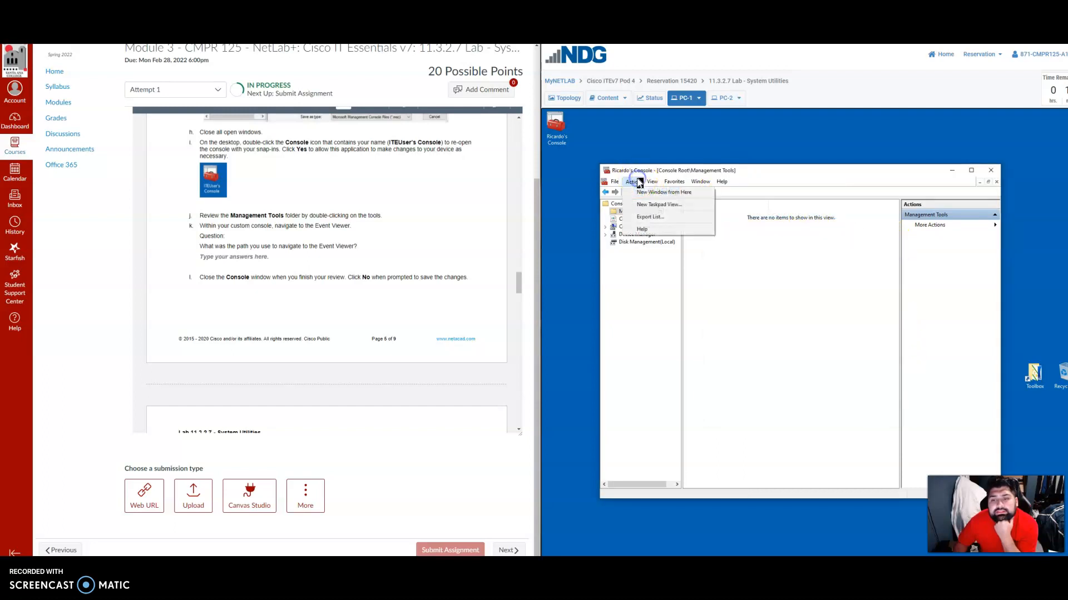
{"action": "mouse_move", "coordinate": [653, 184]}
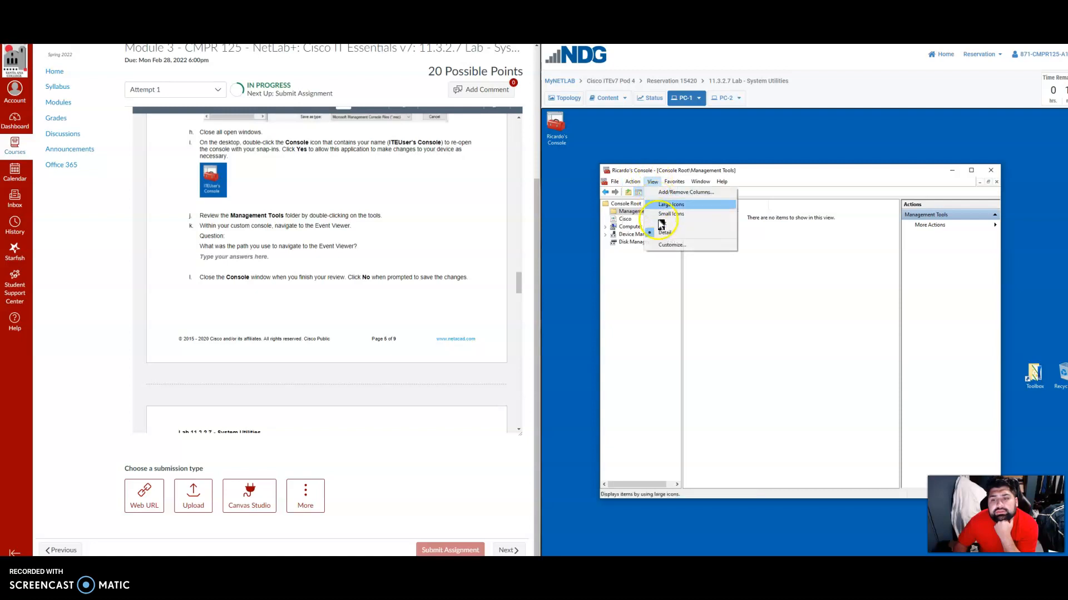
{"action": "left_click", "coordinate": [667, 245]}
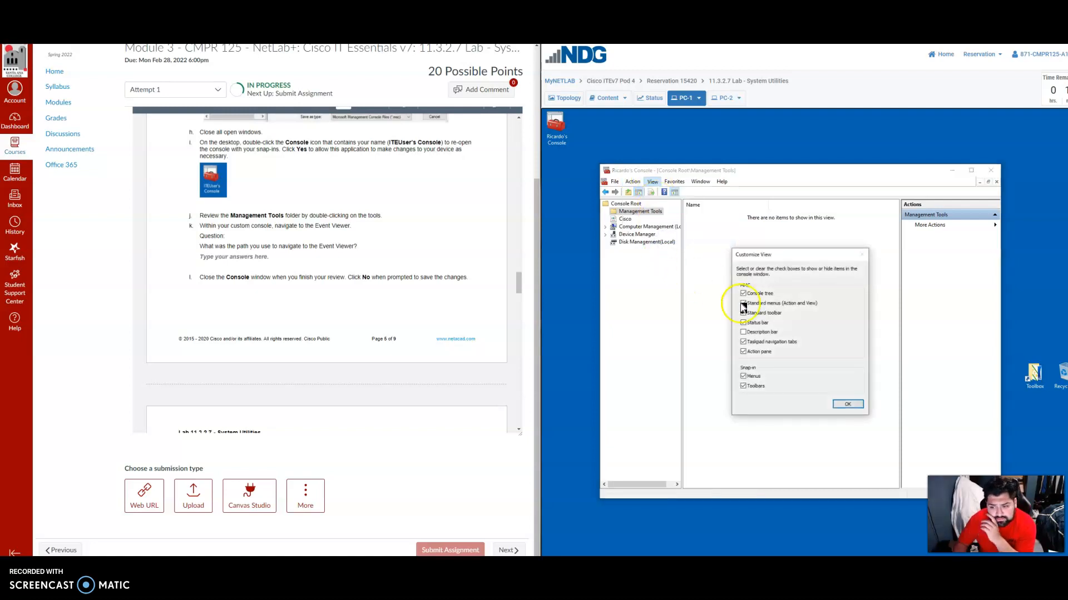
{"action": "left_click", "coordinate": [770, 333]}
{"action": "left_click", "coordinate": [847, 404]}
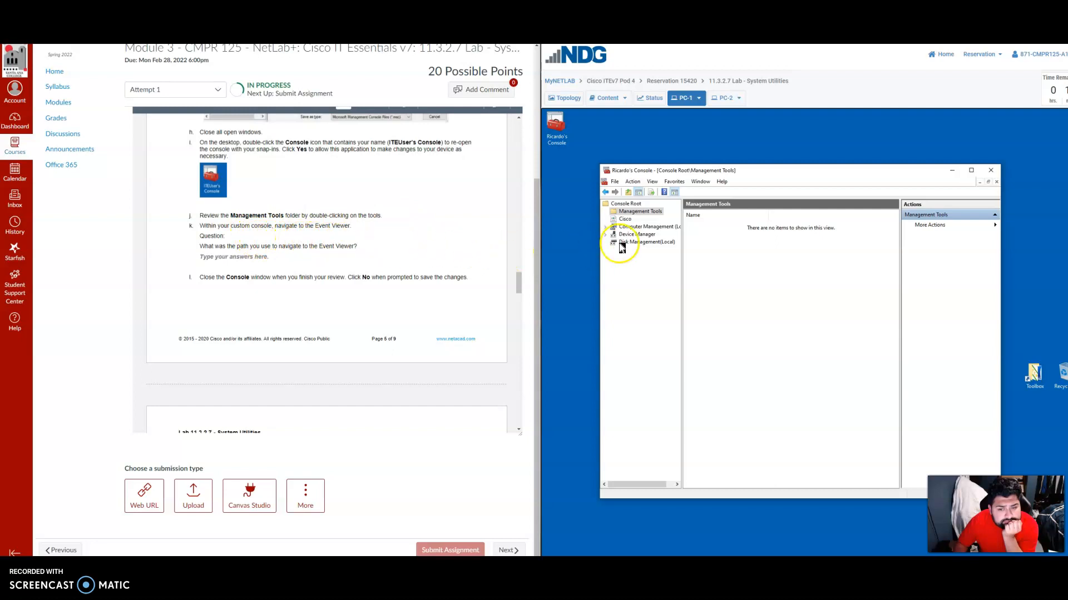
Check the lab's instruction on closing the console, then close the console window and save its settings.
{"action": "scroll", "coordinate": [349, 261], "scroll_direction": "down", "scroll_amount": 3}
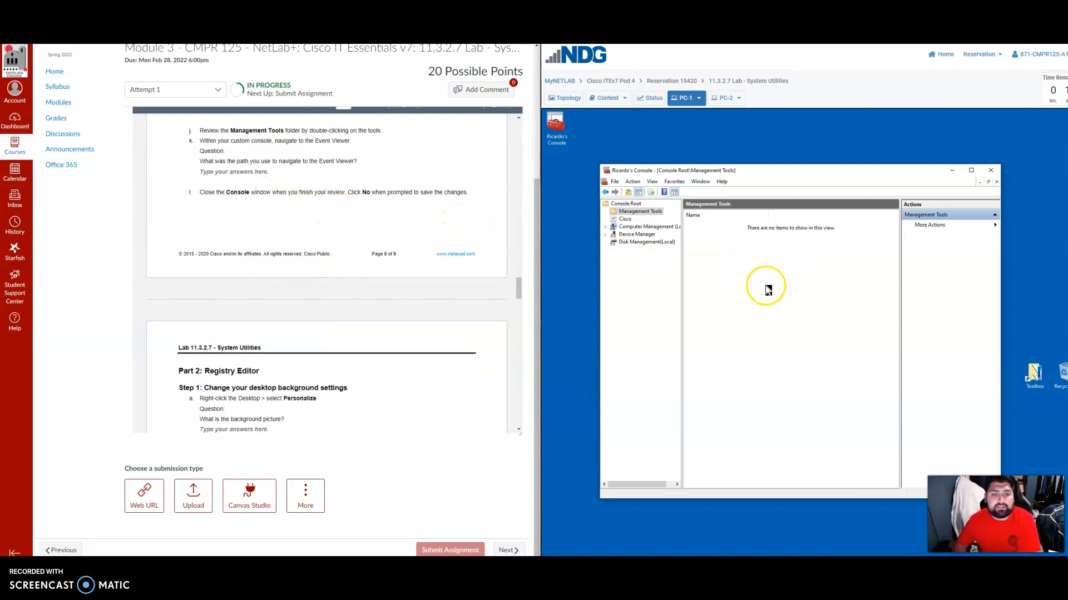
{"action": "left_click", "coordinate": [999, 174]}
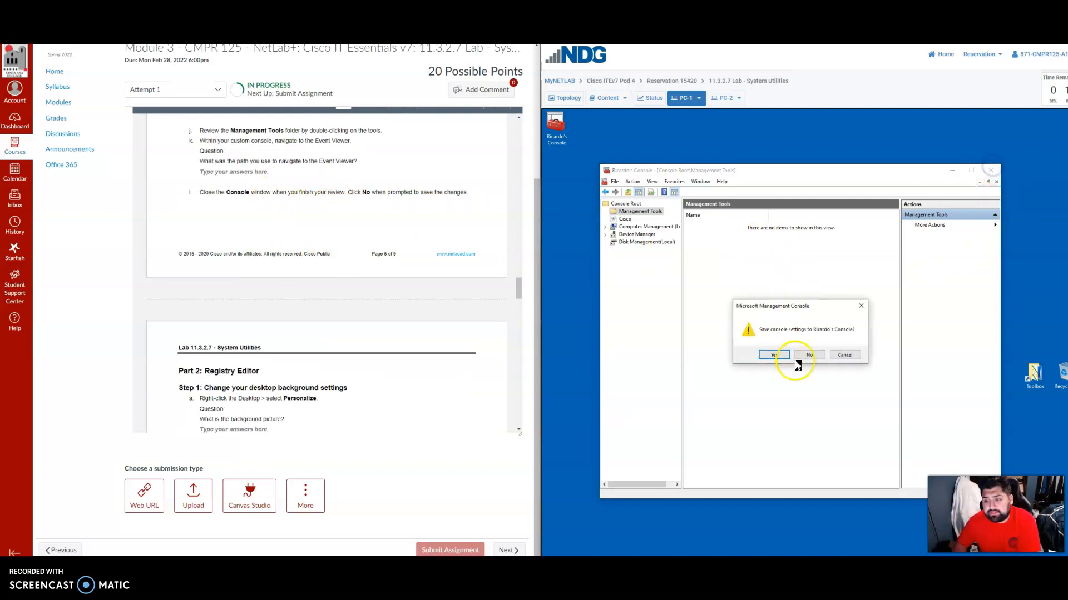
{"action": "left_click", "coordinate": [776, 345]}
Following Part 2, Step 1 of the lab, open the desktop's Personalize settings and set the background to Slideshow.
{"action": "scroll", "coordinate": [384, 314], "scroll_direction": "down", "scroll_amount": 2}
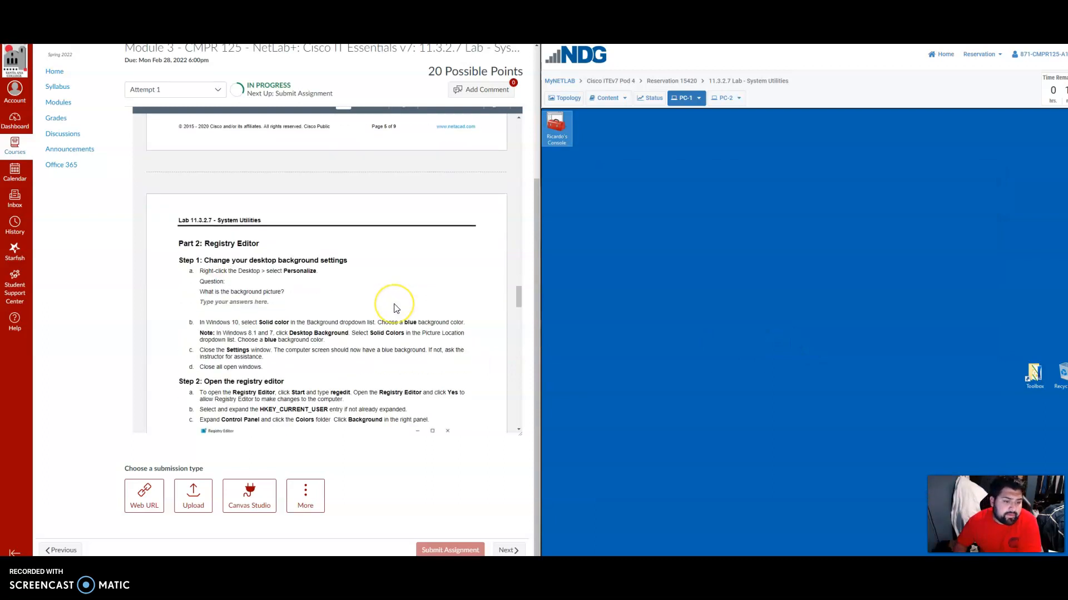
{"action": "scroll", "coordinate": [394, 307], "scroll_direction": "down", "scroll_amount": 2}
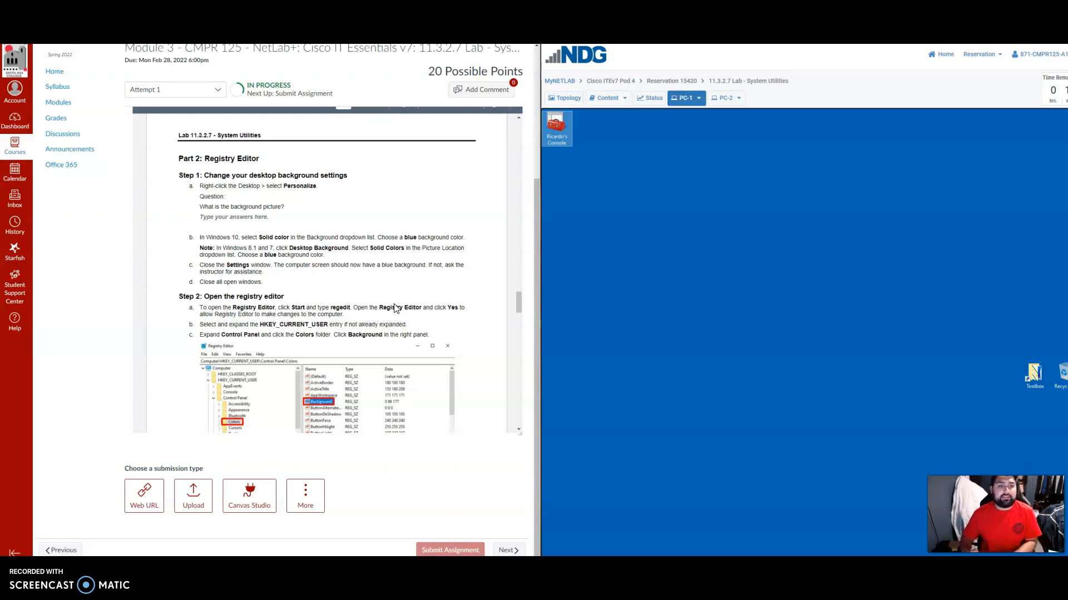
{"action": "left_click", "coordinate": [631, 318]}
{"action": "right_click", "coordinate": [714, 266]}
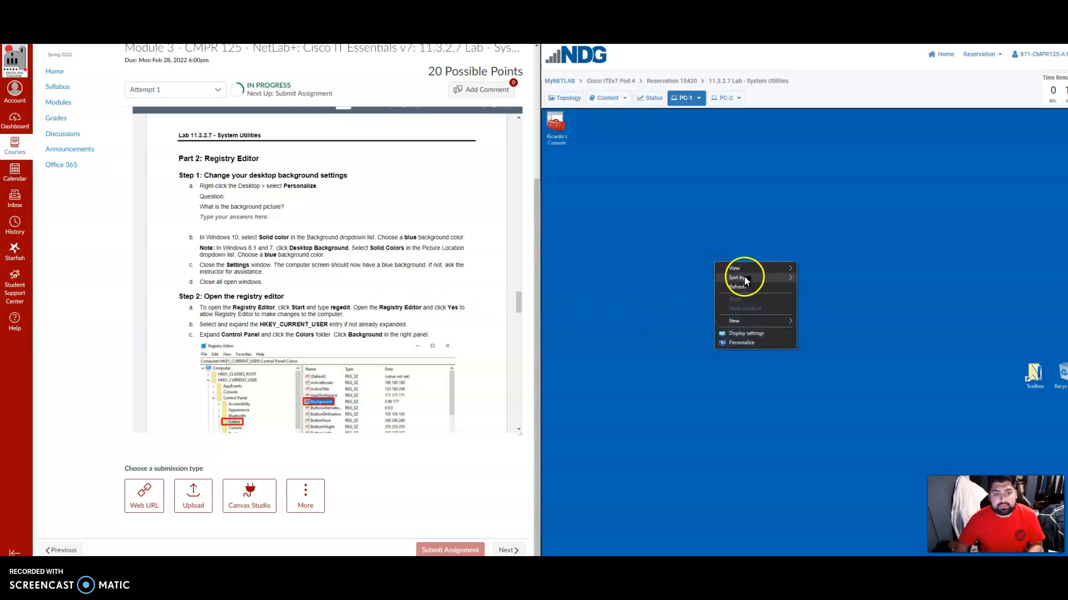
{"action": "left_click", "coordinate": [752, 342]}
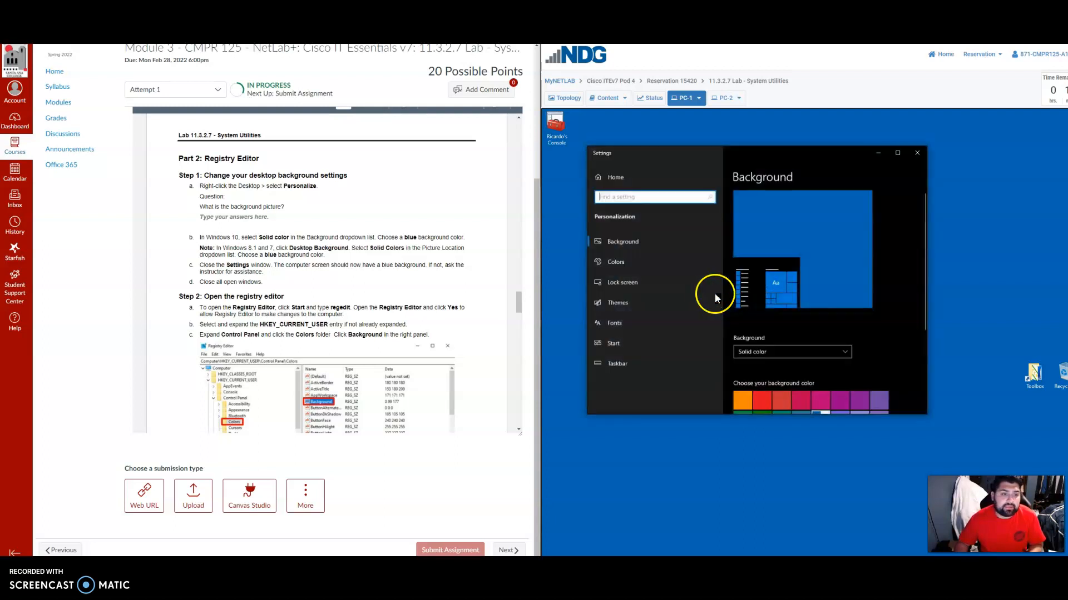
{"action": "left_click", "coordinate": [642, 244]}
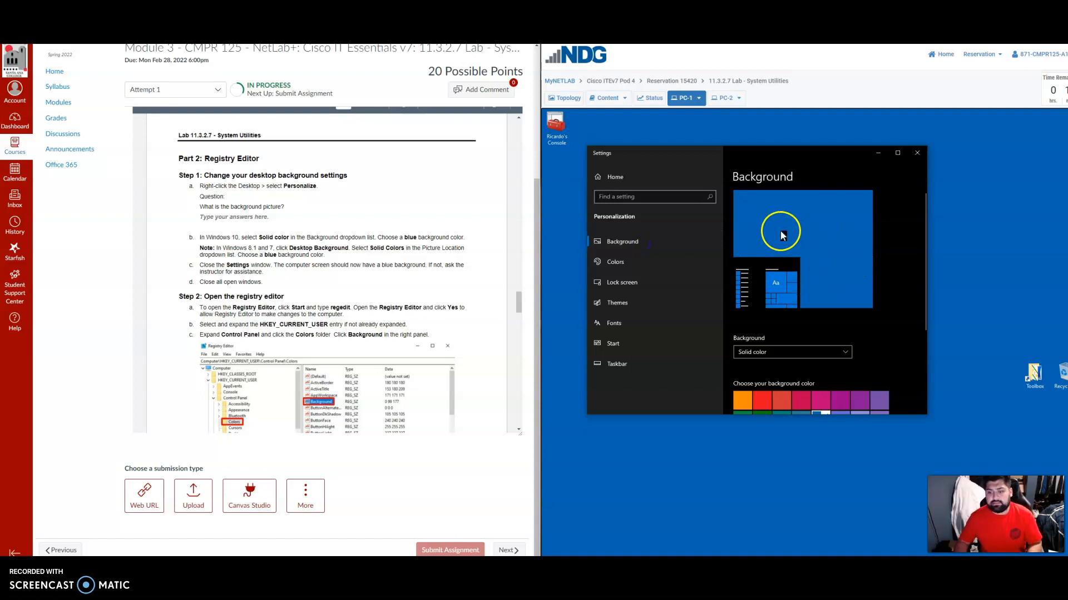
{"action": "scroll", "coordinate": [827, 314], "scroll_direction": "down", "scroll_amount": 3}
{"action": "scroll", "coordinate": [832, 335], "scroll_direction": "up", "scroll_amount": 2}
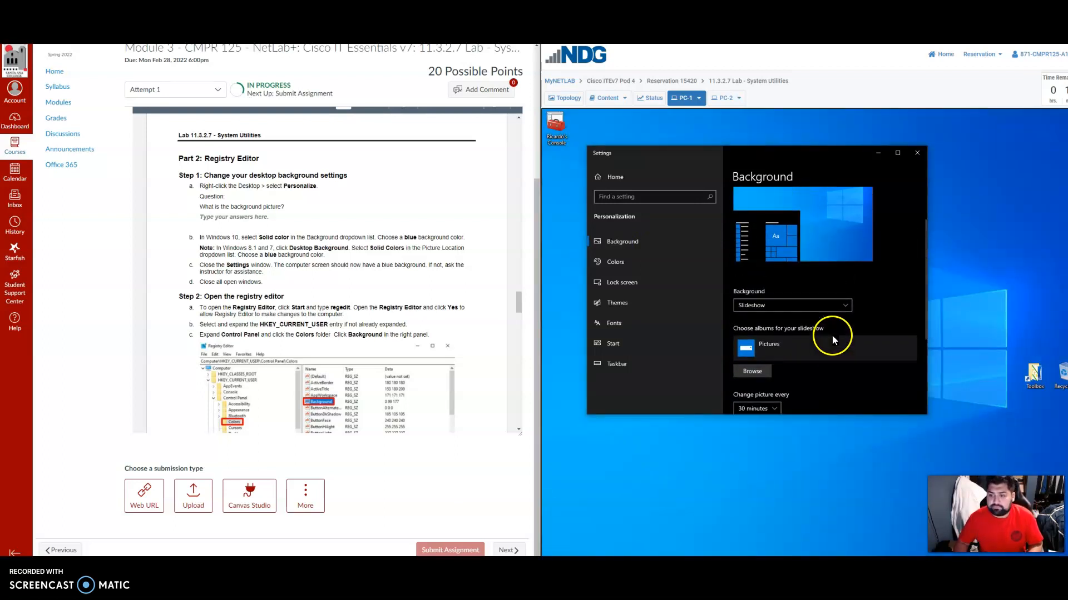
{"action": "scroll", "coordinate": [868, 312], "scroll_direction": "up", "scroll_amount": 1}
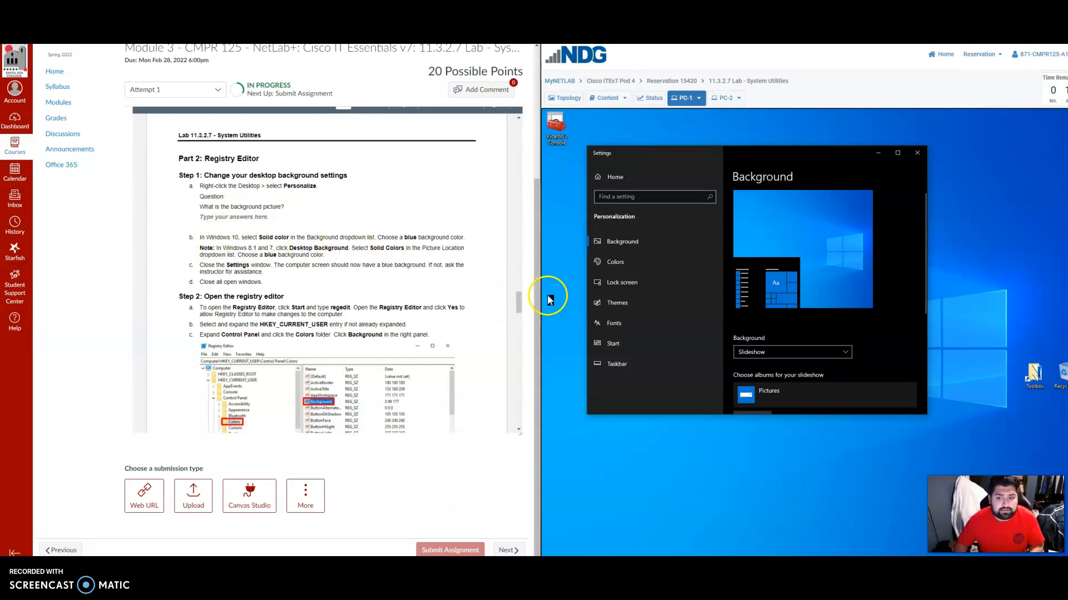
Examine the Colors personalization settings, from the color mode to the accent color options, and close Settings.
{"action": "left_click", "coordinate": [701, 270]}
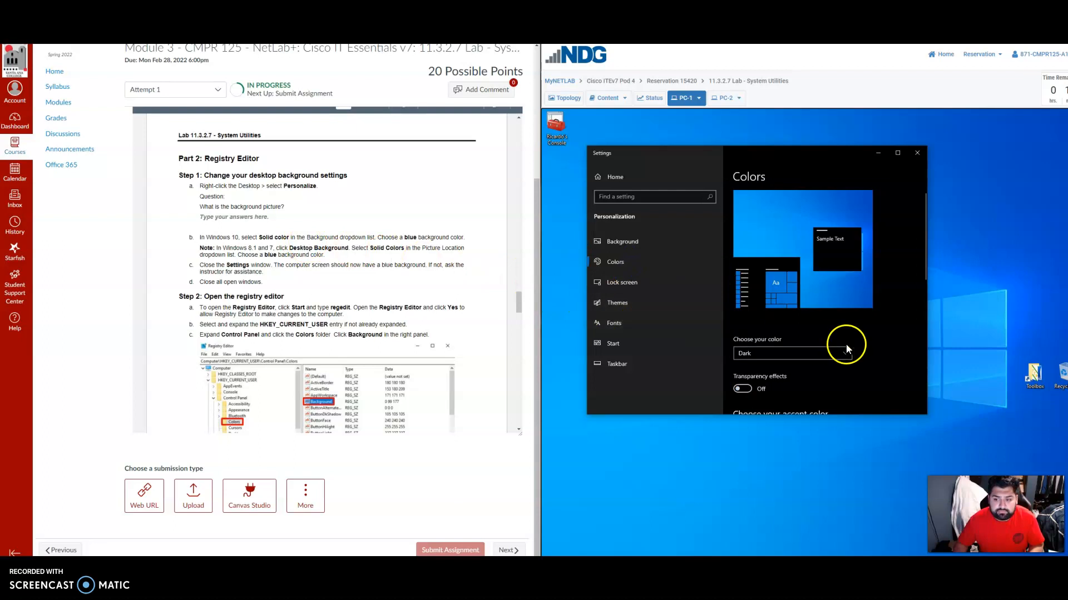
{"action": "left_click", "coordinate": [802, 360]}
{"action": "left_click", "coordinate": [810, 356]}
{"action": "scroll", "coordinate": [890, 355], "scroll_direction": "down", "scroll_amount": 3}
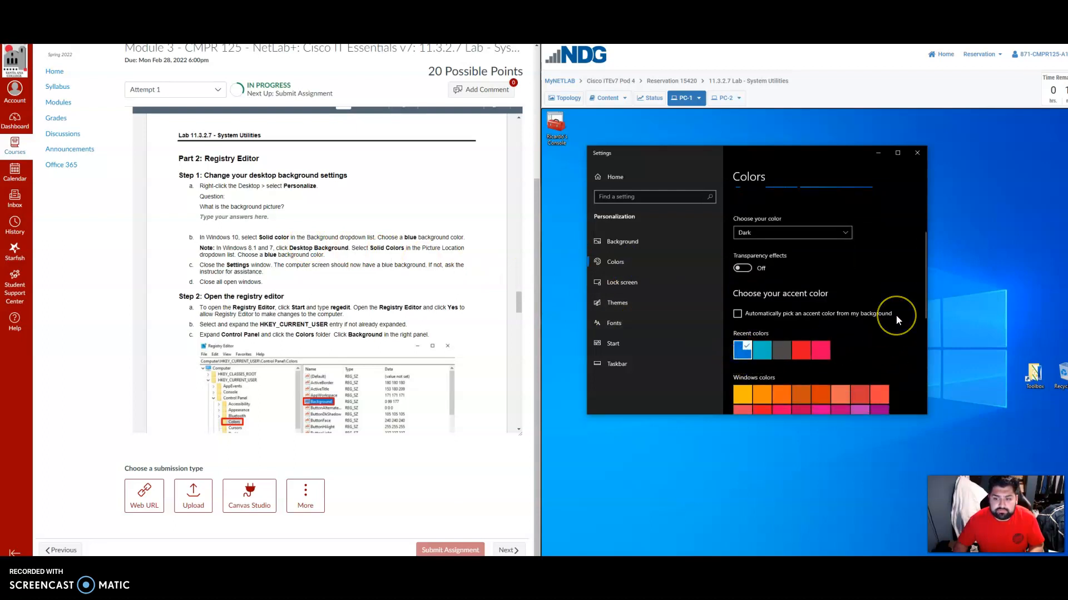
{"action": "scroll", "coordinate": [896, 315], "scroll_direction": "down", "scroll_amount": 2}
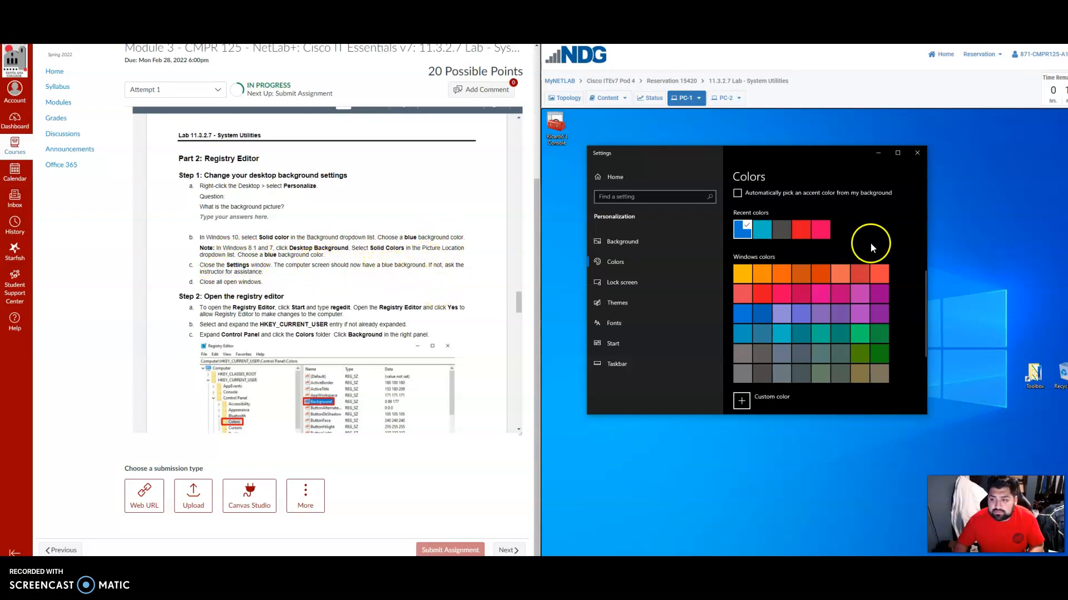
{"action": "scroll", "coordinate": [896, 320], "scroll_direction": "down", "scroll_amount": 3}
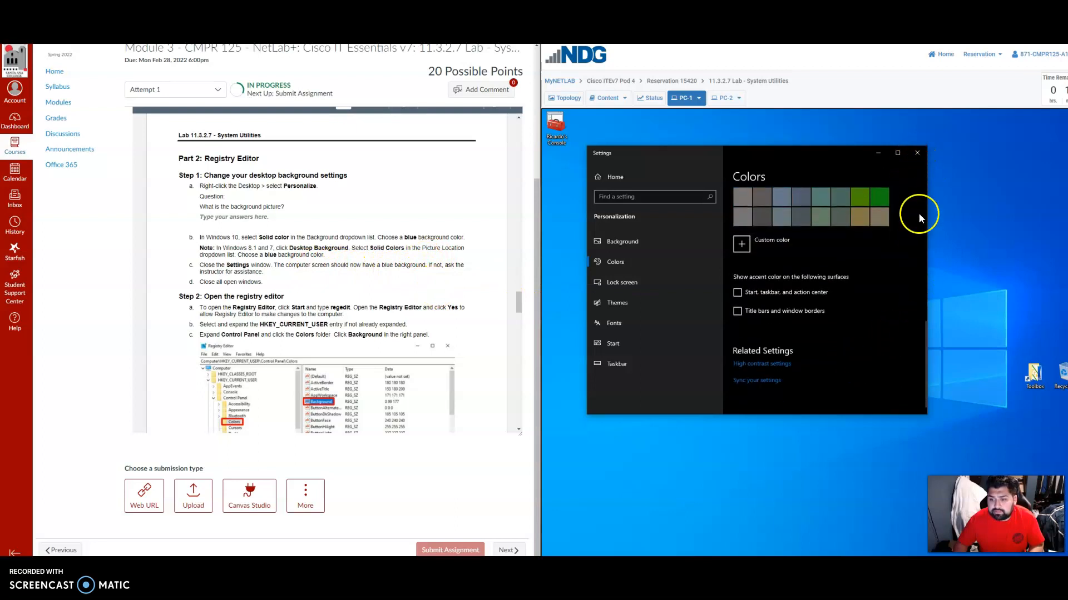
{"action": "left_click", "coordinate": [917, 153]}
Reopen the desktop's Personalize settings and select the blue accent color under Windows colors in Colors.
{"action": "right_click", "coordinate": [718, 310]}
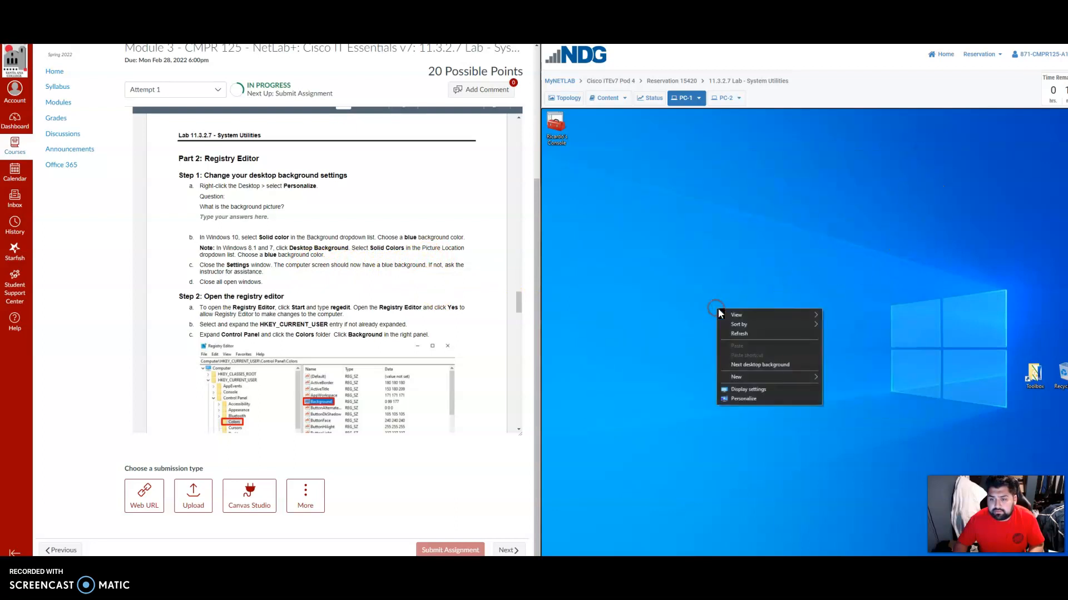
{"action": "left_click", "coordinate": [741, 399]}
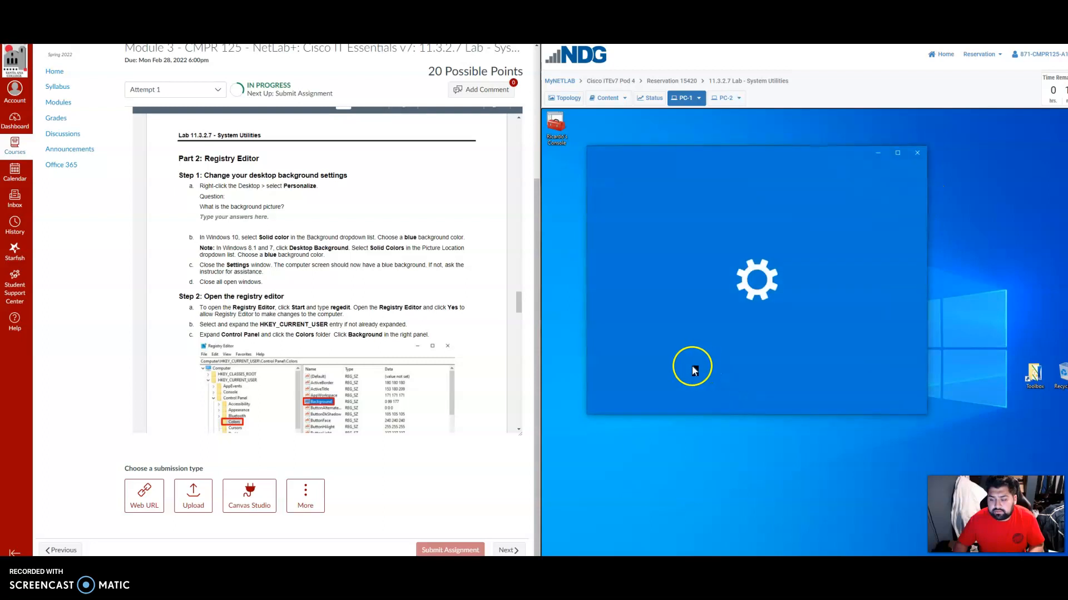
{"action": "left_click", "coordinate": [633, 261]}
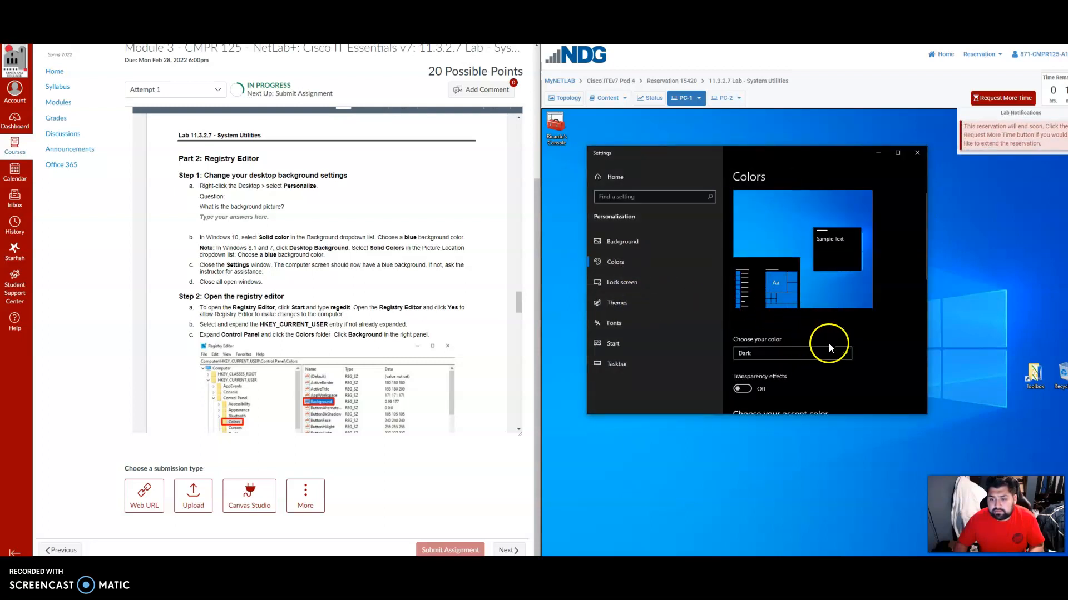
{"action": "scroll", "coordinate": [865, 316], "scroll_direction": "down", "scroll_amount": 4}
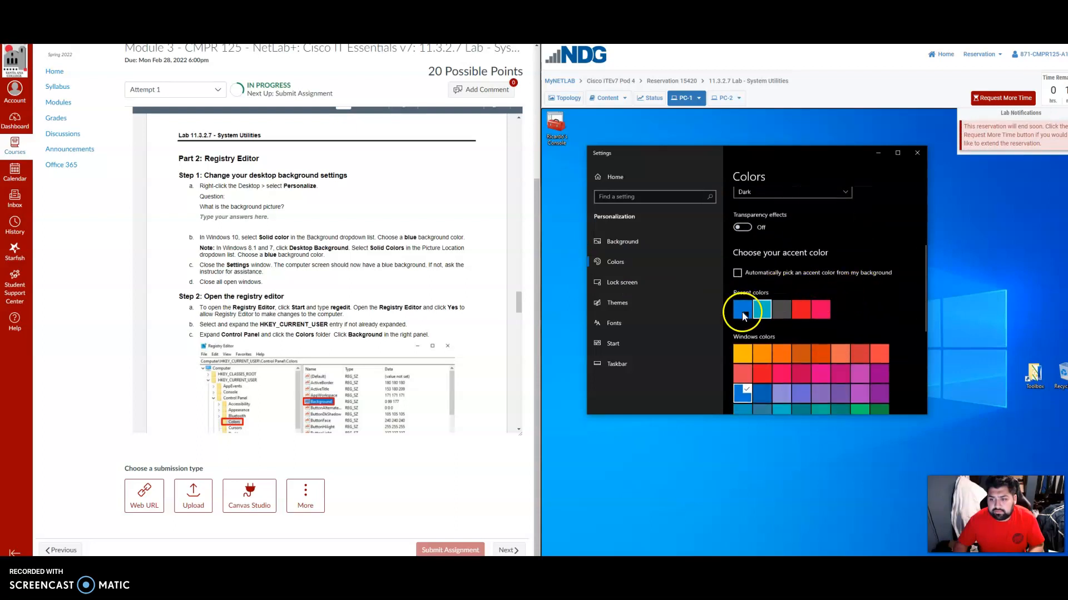
{"action": "scroll", "coordinate": [745, 339], "scroll_direction": "down", "scroll_amount": 1}
{"action": "left_click", "coordinate": [746, 357]}
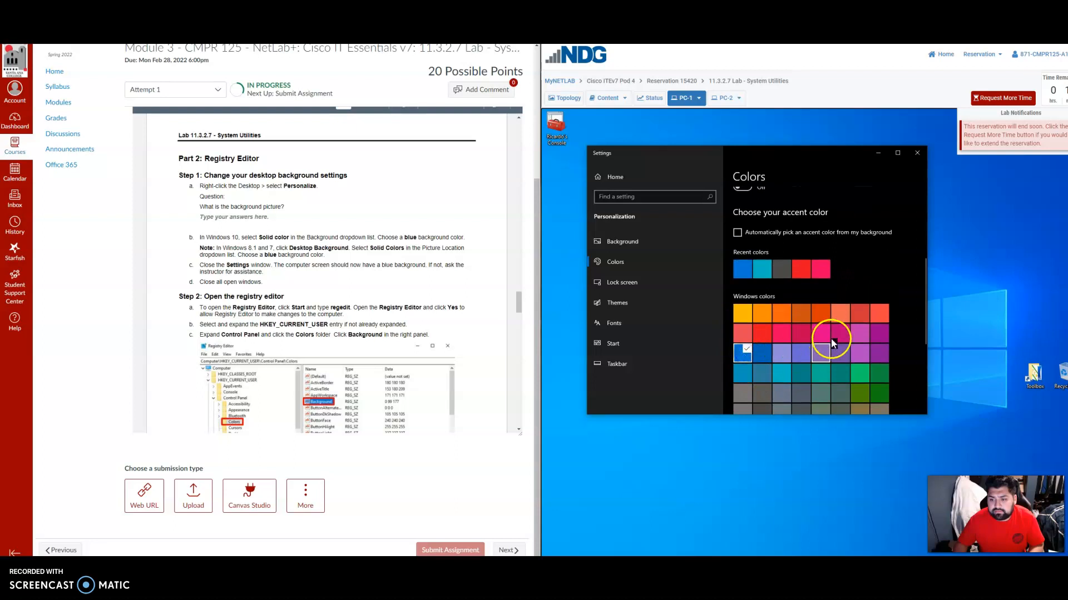
{"action": "scroll", "coordinate": [834, 337], "scroll_direction": "down", "scroll_amount": 5}
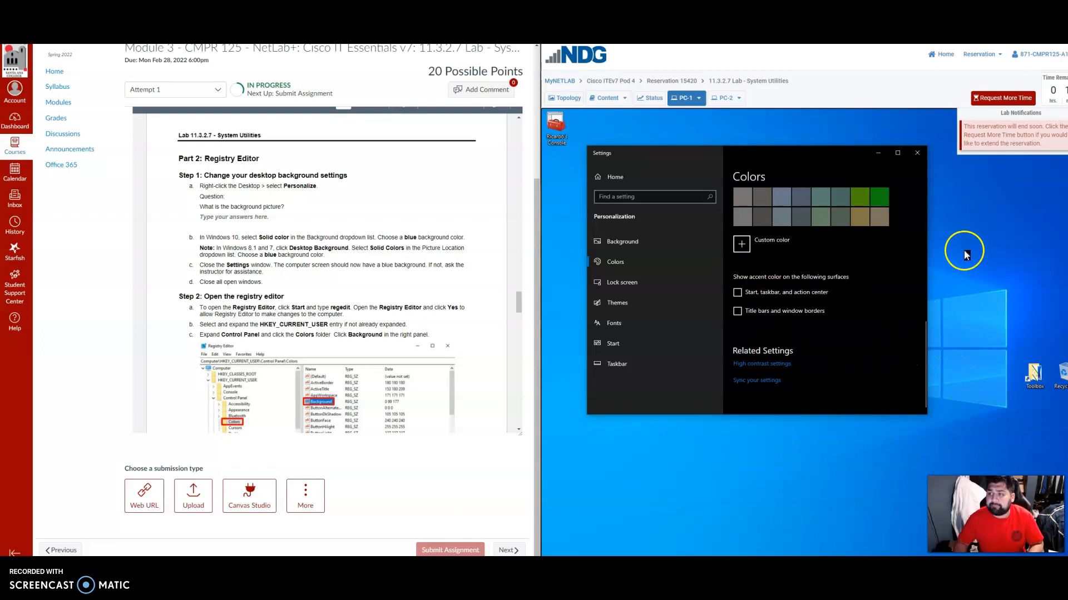
Request more time for the lab reservation and dismiss the confirmation.
{"action": "left_click", "coordinate": [1007, 98]}
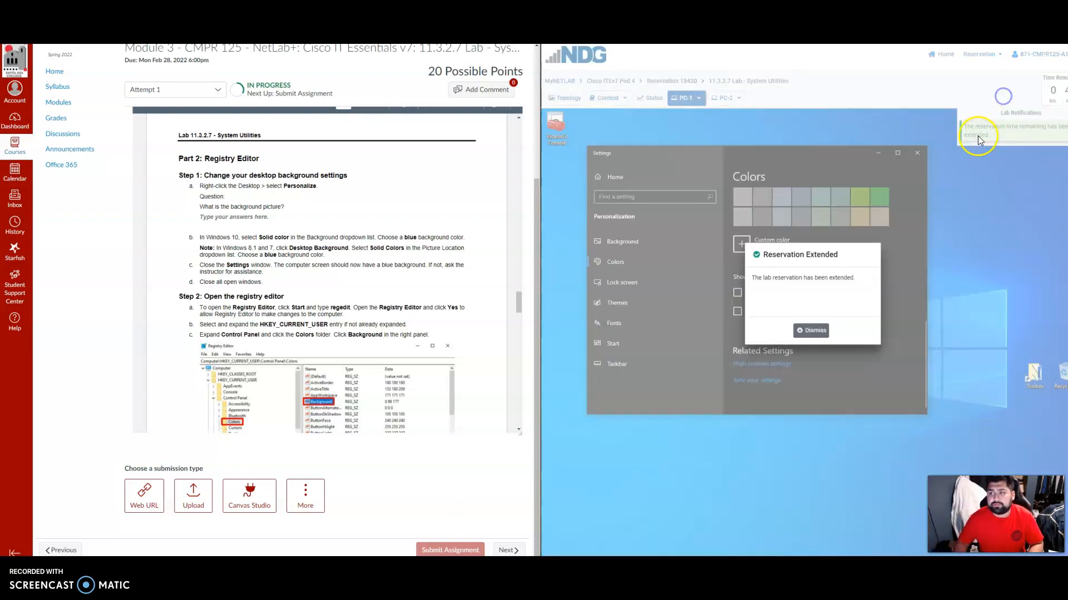
{"action": "left_click", "coordinate": [812, 330]}
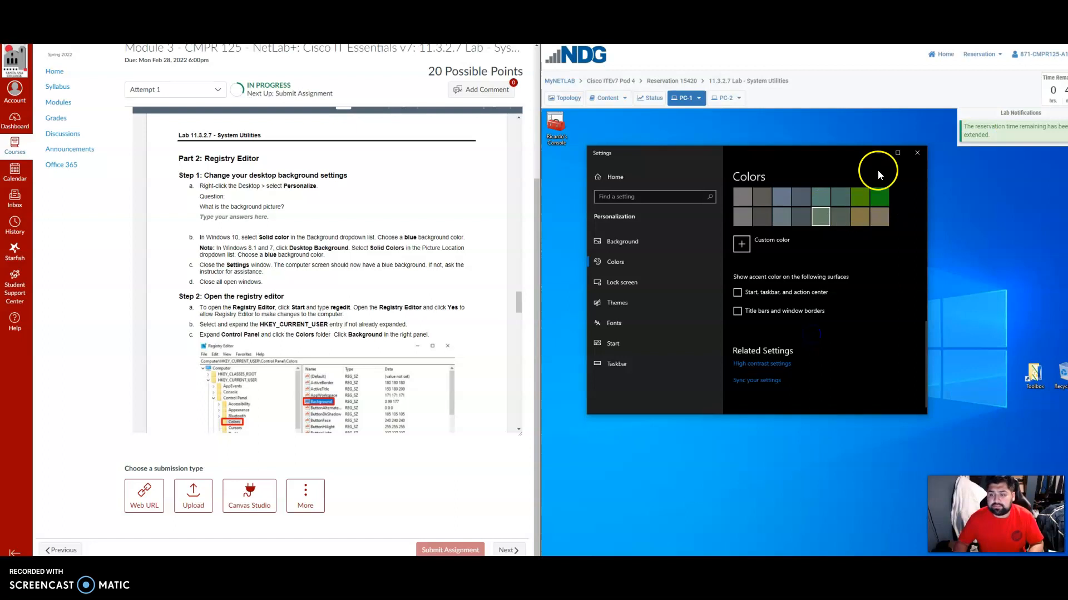
Choose the blue swatch under Recent colors as the accent color.
{"action": "scroll", "coordinate": [838, 281], "scroll_direction": "up", "scroll_amount": 5}
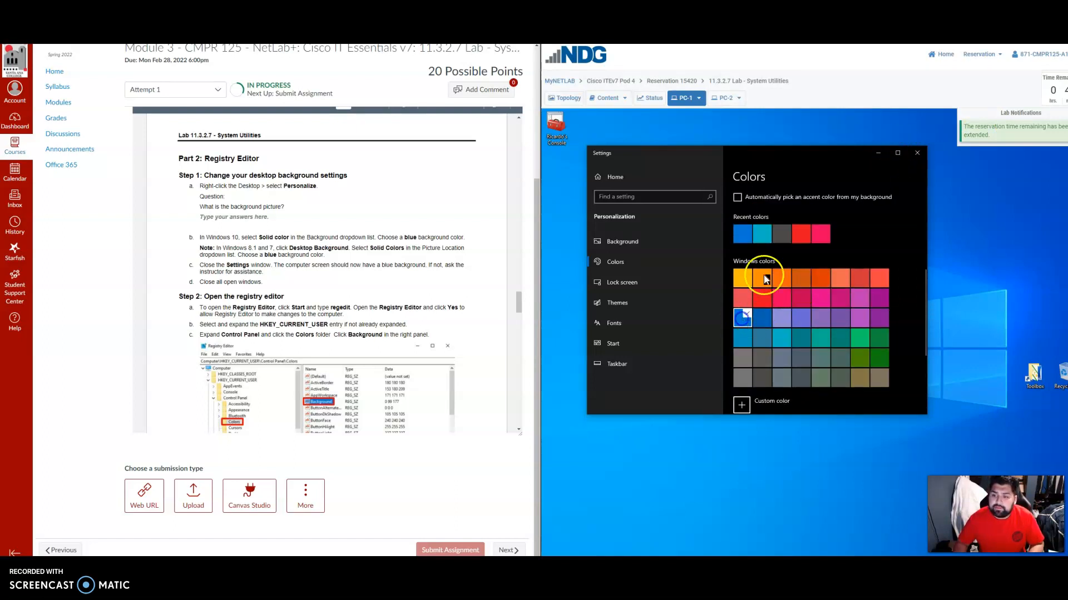
{"action": "left_click", "coordinate": [742, 234]}
{"action": "scroll", "coordinate": [899, 236], "scroll_direction": "up", "scroll_amount": 3}
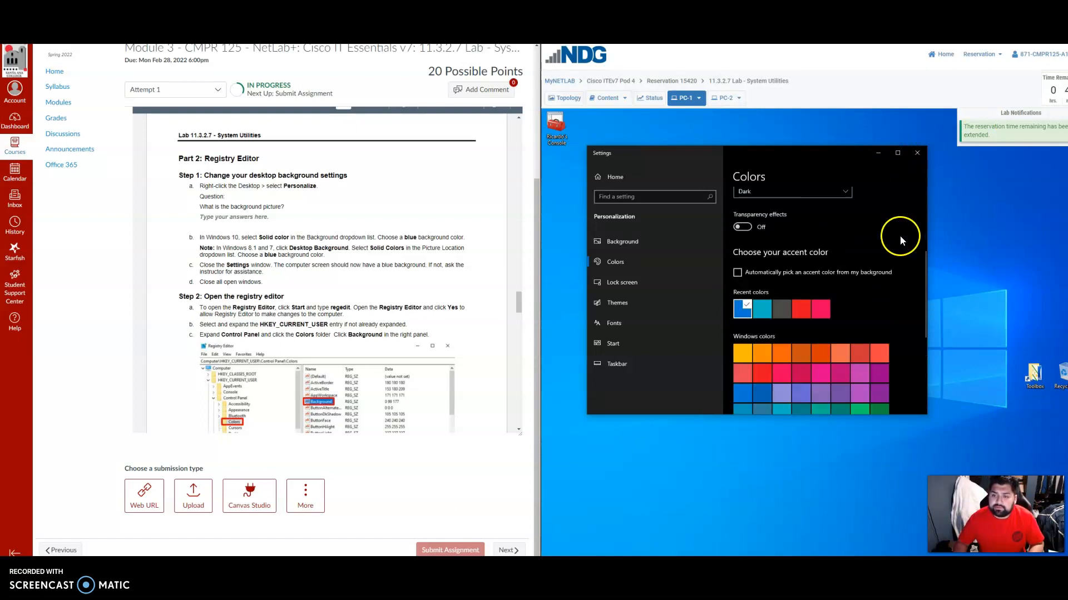
{"action": "scroll", "coordinate": [746, 351], "scroll_direction": "up", "scroll_amount": 3}
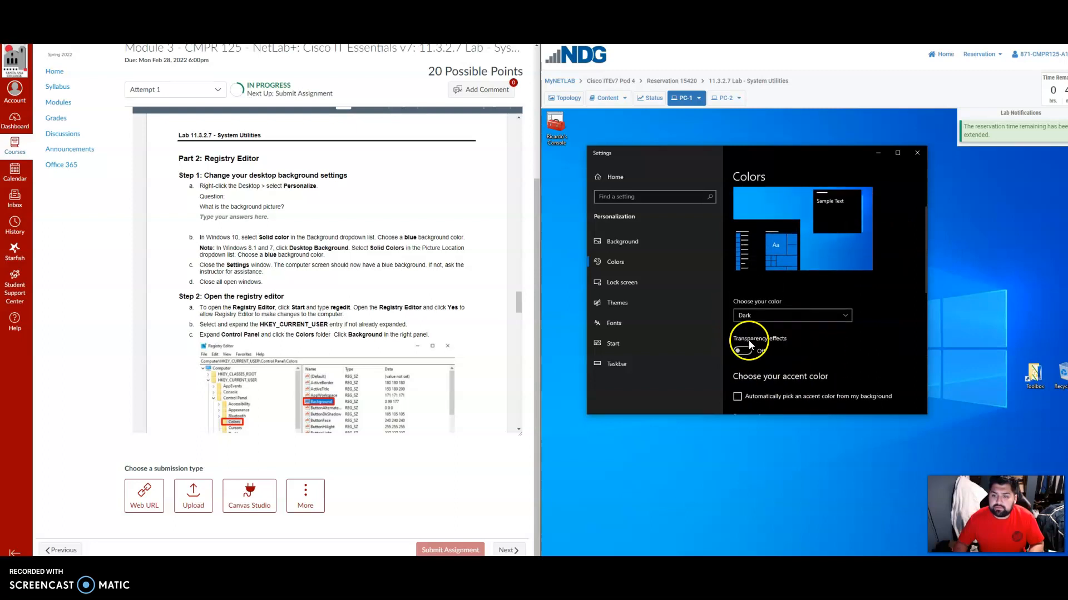
Review the Background slideshow options and the Colors page for a way to set the desktop color, and close Settings.
{"action": "left_click", "coordinate": [635, 242]}
{"action": "scroll", "coordinate": [849, 338], "scroll_direction": "down", "scroll_amount": 5}
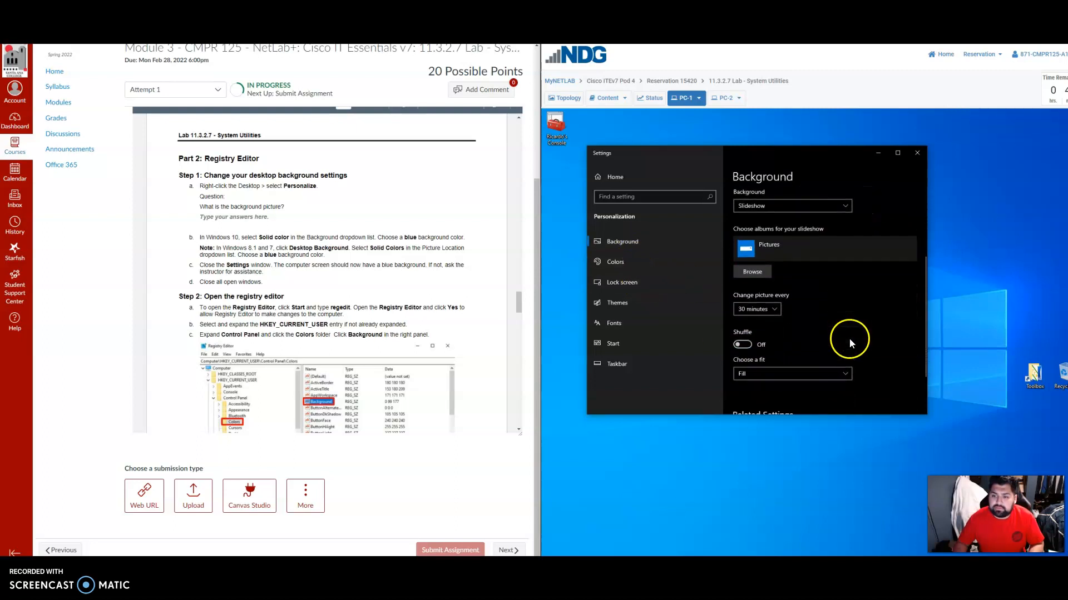
{"action": "scroll", "coordinate": [823, 331], "scroll_direction": "up", "scroll_amount": 3}
{"action": "left_click", "coordinate": [615, 261]}
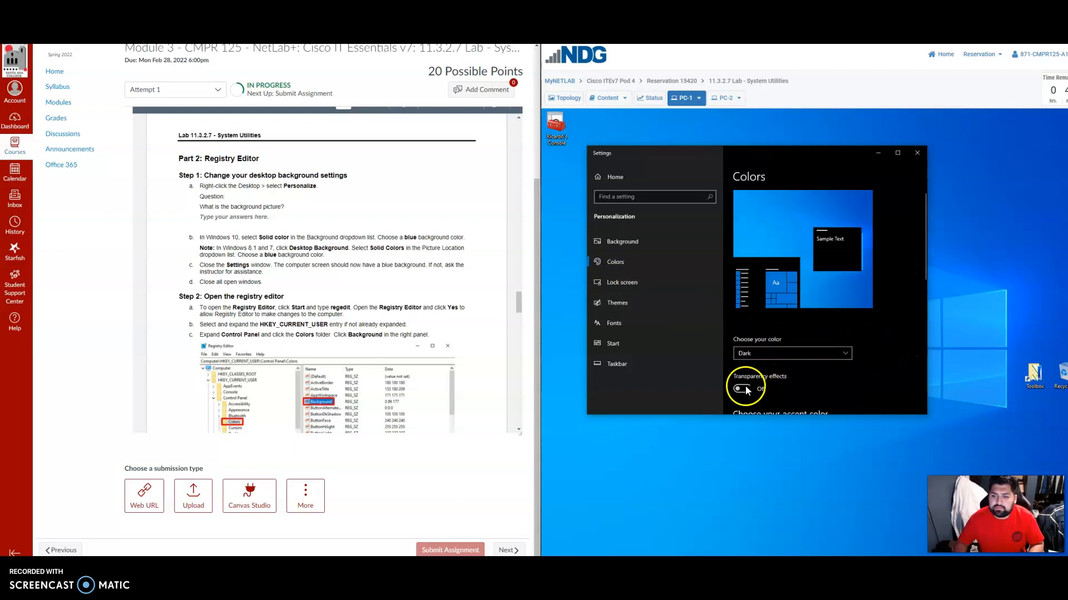
{"action": "scroll", "coordinate": [745, 387], "scroll_direction": "down", "scroll_amount": 3}
{"action": "left_click", "coordinate": [732, 353]}
{"action": "scroll", "coordinate": [901, 306], "scroll_direction": "down", "scroll_amount": 5}
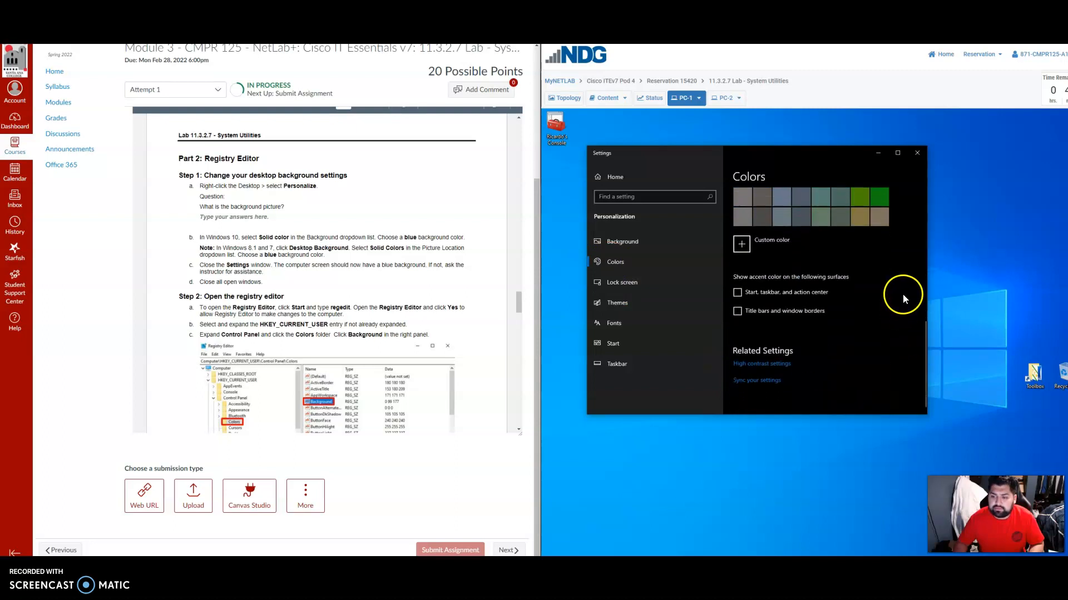
{"action": "left_click", "coordinate": [917, 155]}
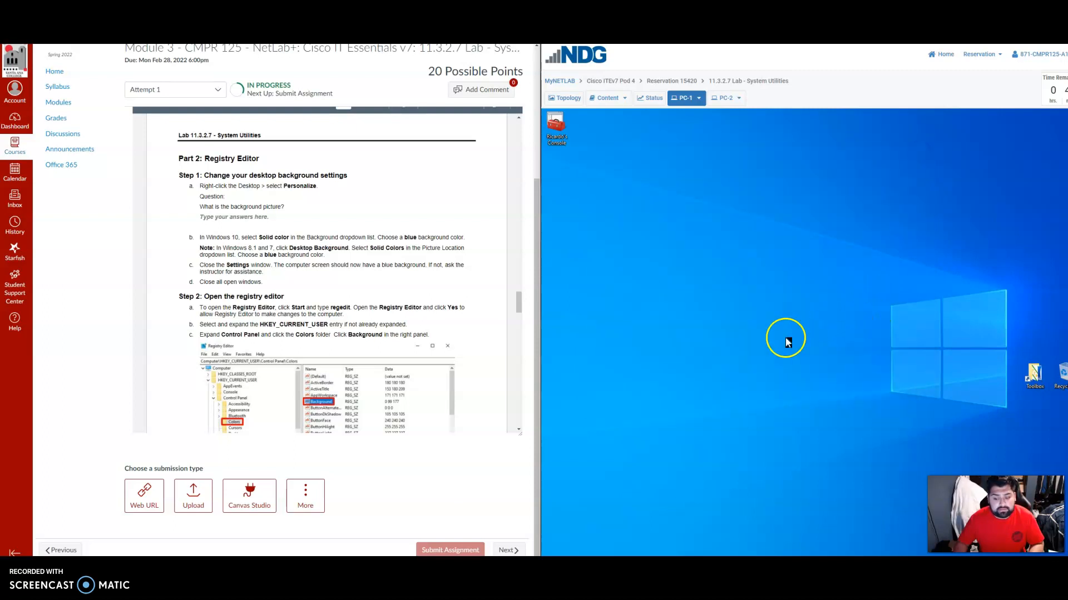
Search PC-1 for regedit, open the Registry Editor and allow it to make changes to the device.
{"action": "scroll", "coordinate": [434, 323], "scroll_direction": "down", "scroll_amount": 1}
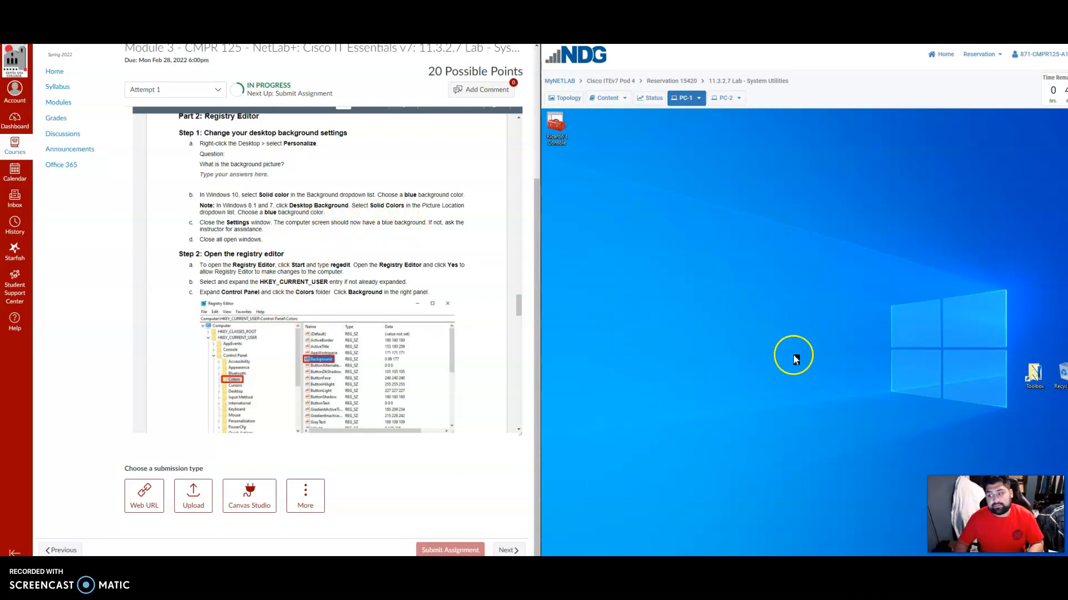
{"action": "scroll", "coordinate": [334, 306], "scroll_direction": "down", "scroll_amount": 1}
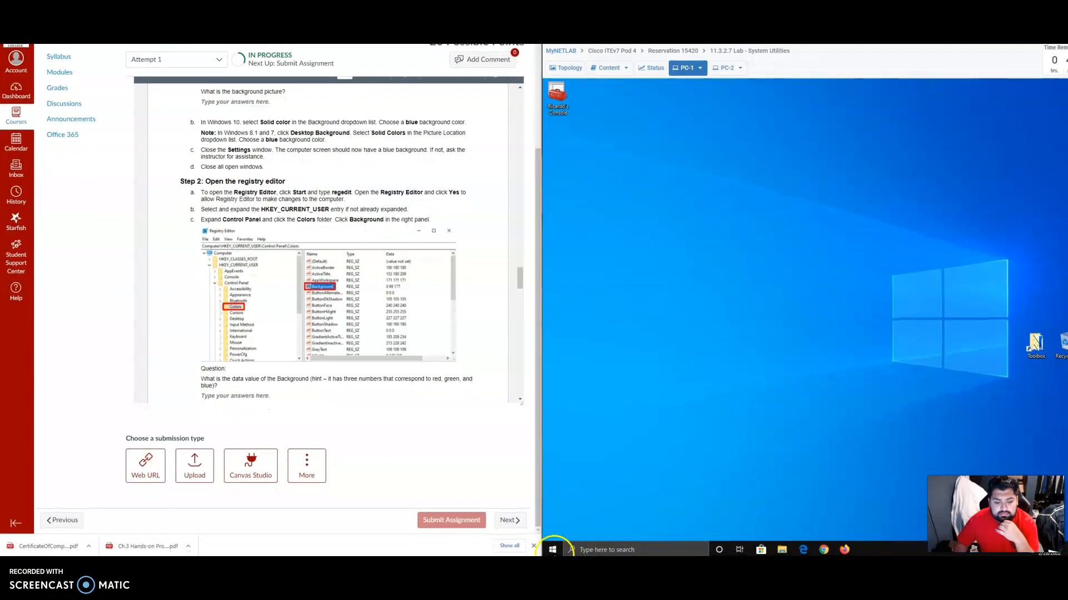
{"action": "left_click", "coordinate": [534, 546]}
{"action": "left_click", "coordinate": [610, 547]}
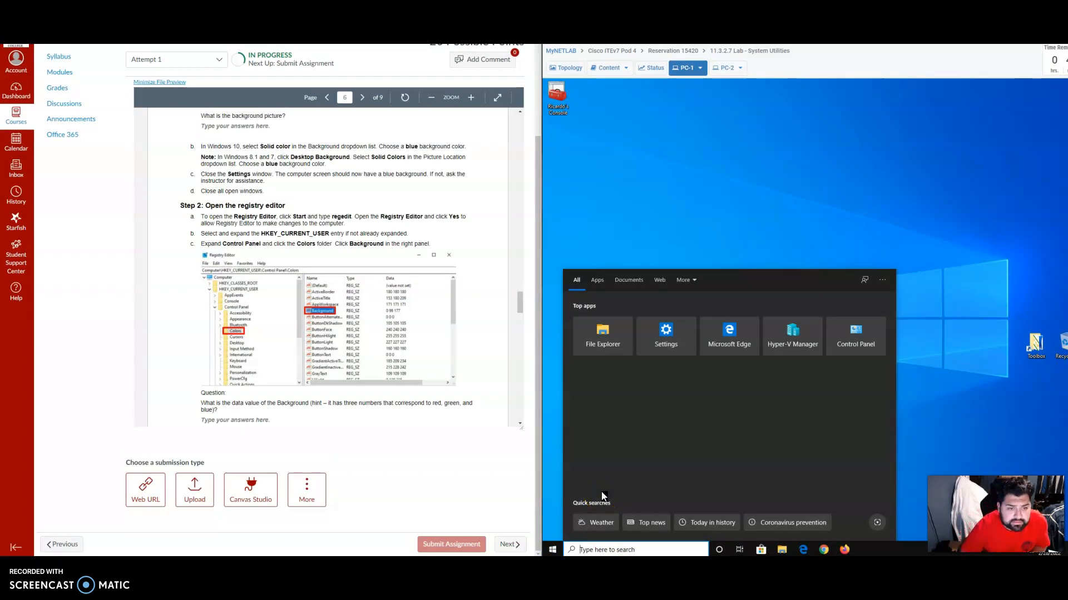
{"action": "type", "text": "regedi"}
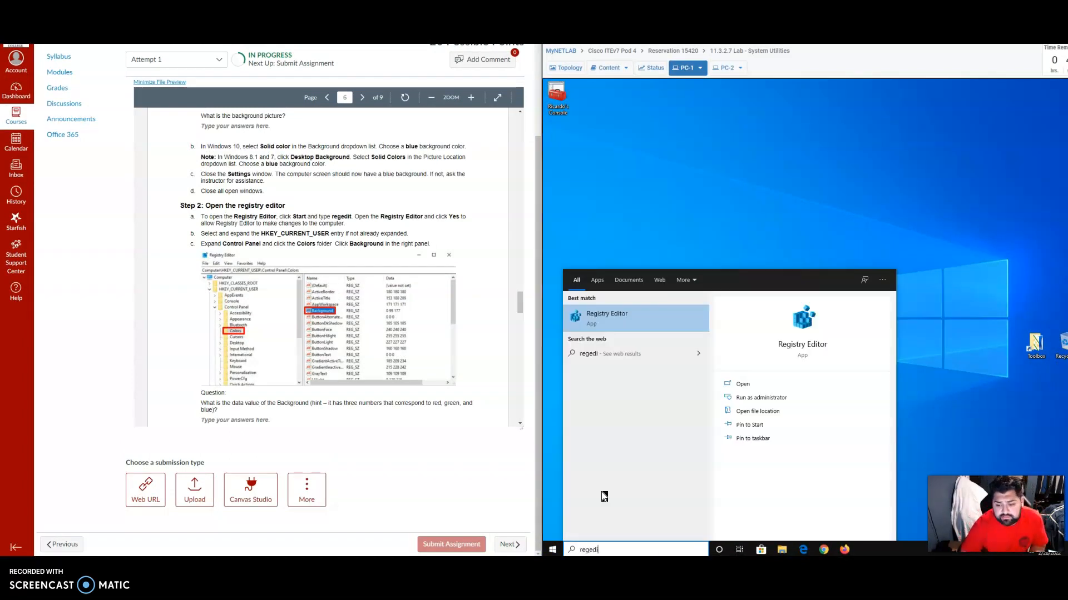
{"action": "left_click", "coordinate": [631, 317]}
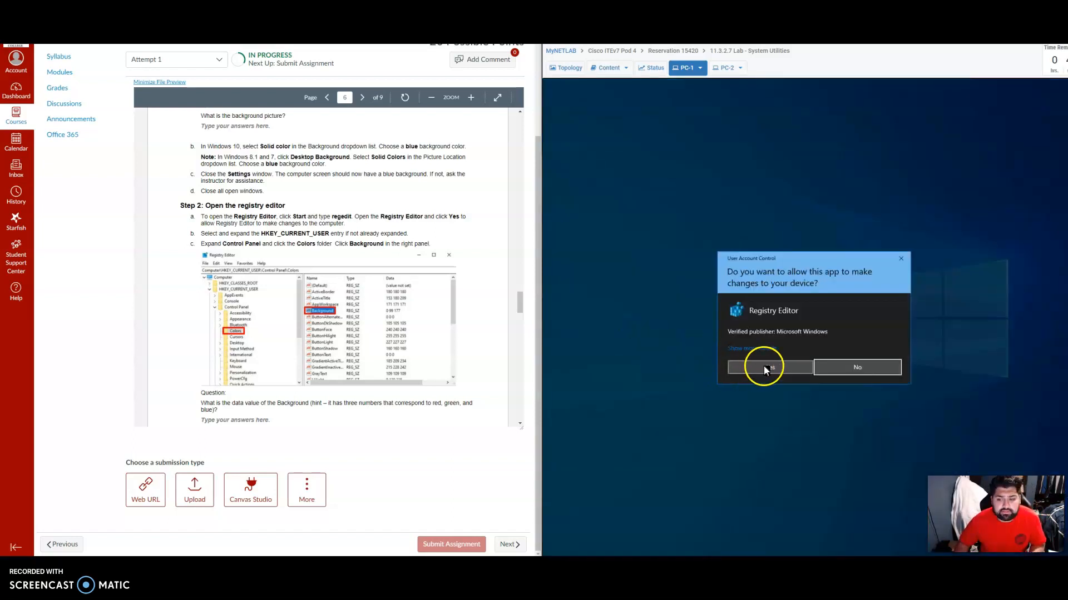
{"action": "left_click", "coordinate": [760, 365]}
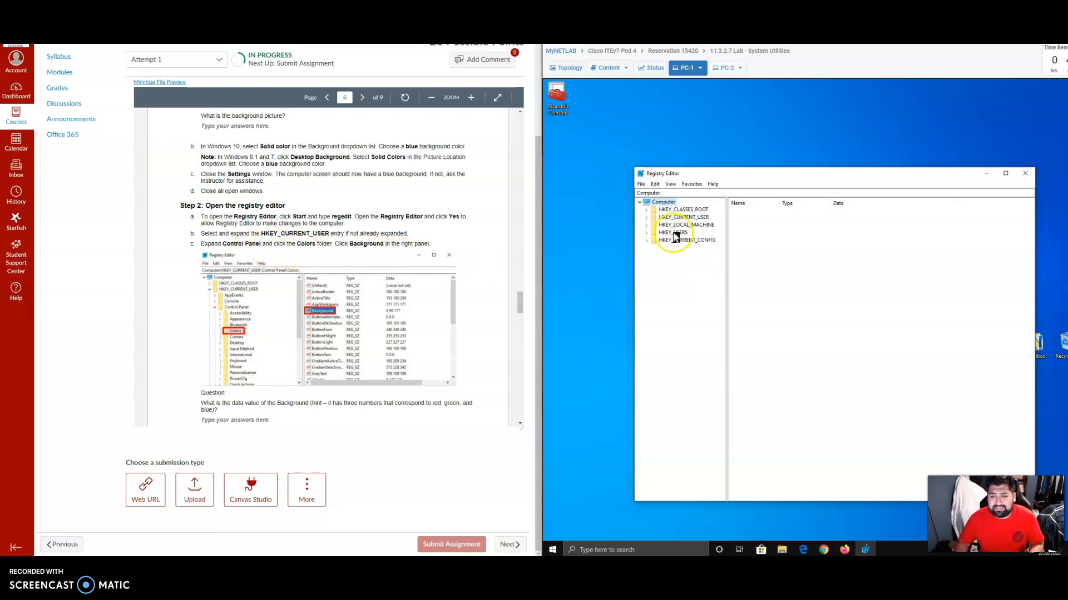
Expand HKEY_CURRENT_USER and Control Panel, open the Colors key and select its Background value.
{"action": "left_click", "coordinate": [646, 218]}
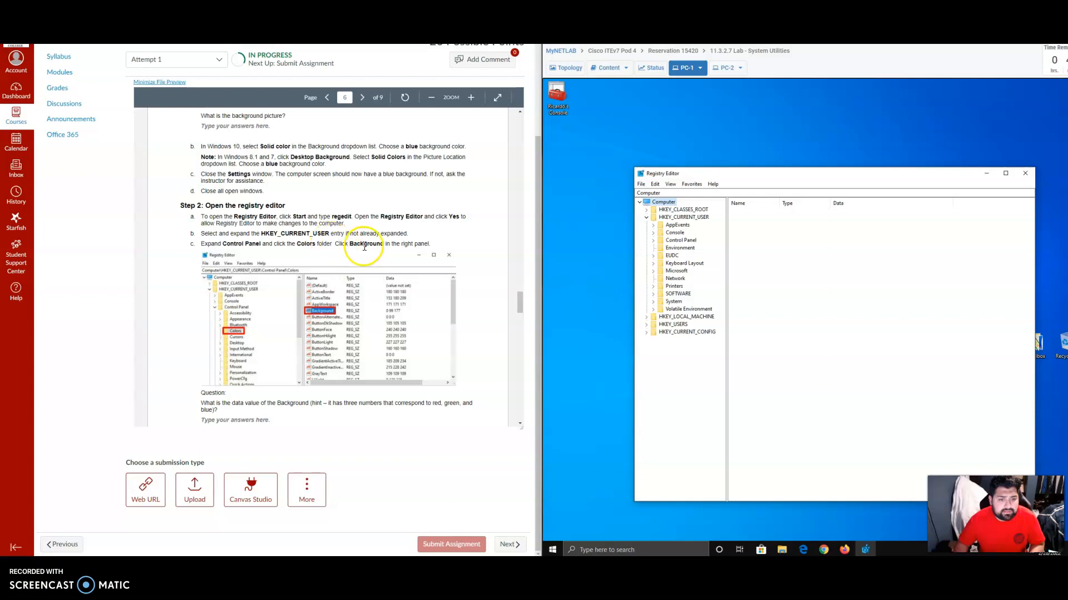
{"action": "scroll", "coordinate": [294, 260], "scroll_direction": "down", "scroll_amount": 1}
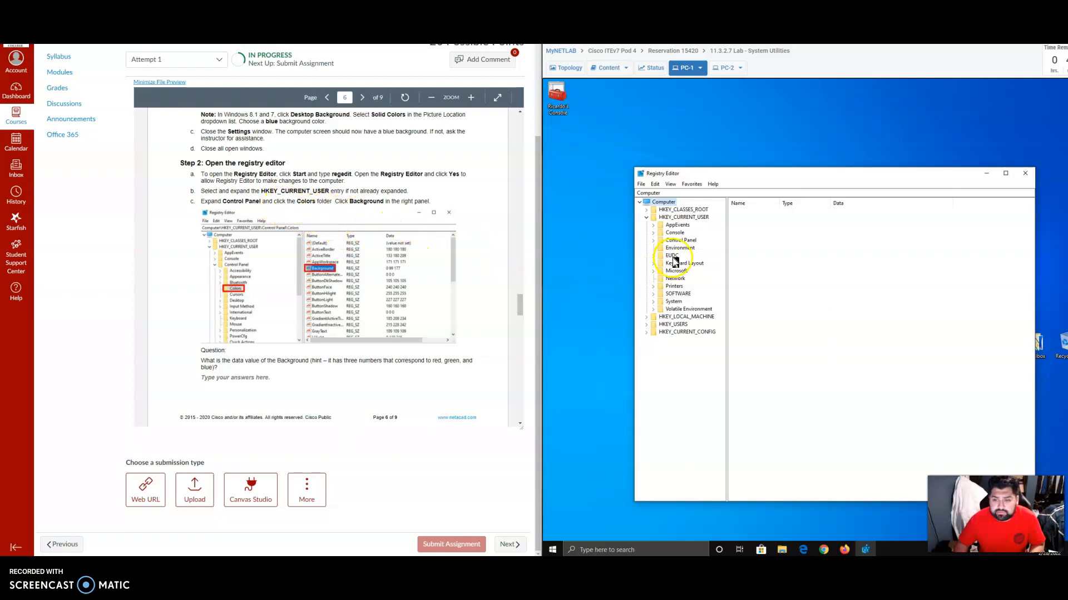
{"action": "left_click", "coordinate": [655, 241]}
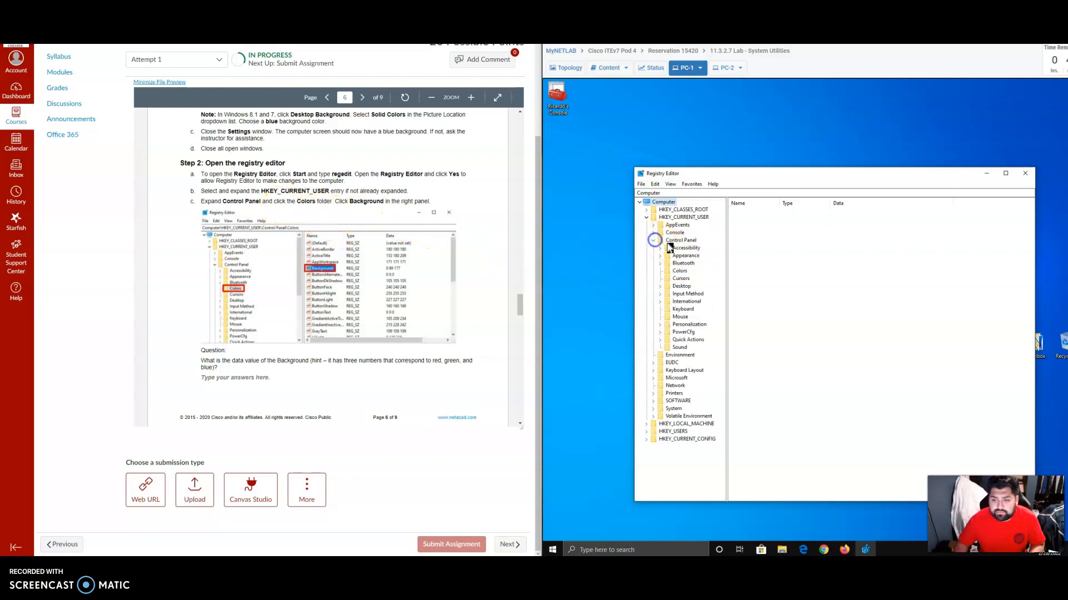
{"action": "left_click", "coordinate": [679, 271]}
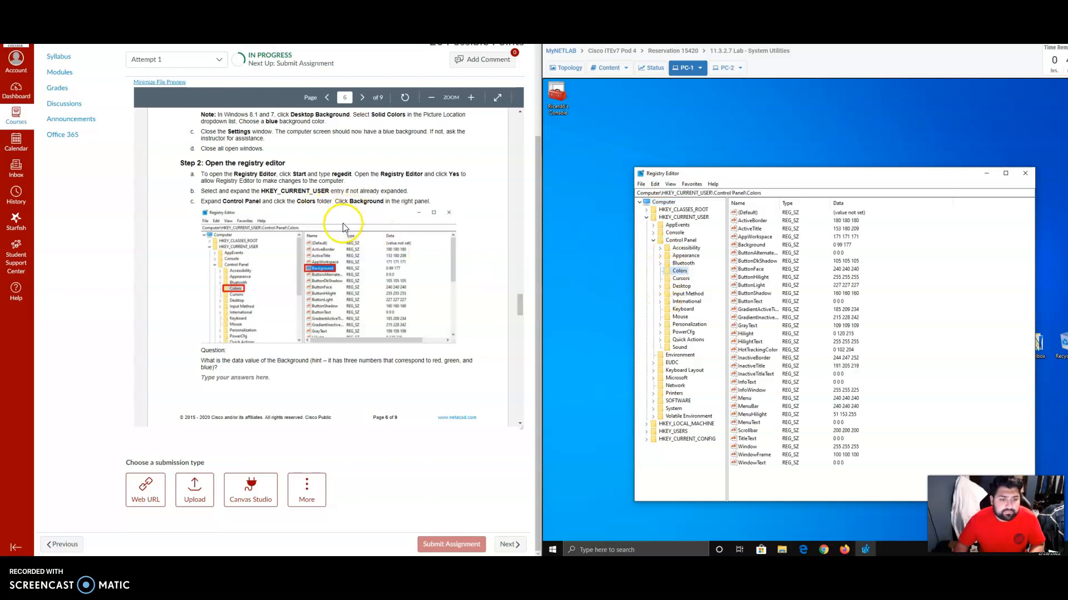
{"action": "left_click", "coordinate": [752, 245]}
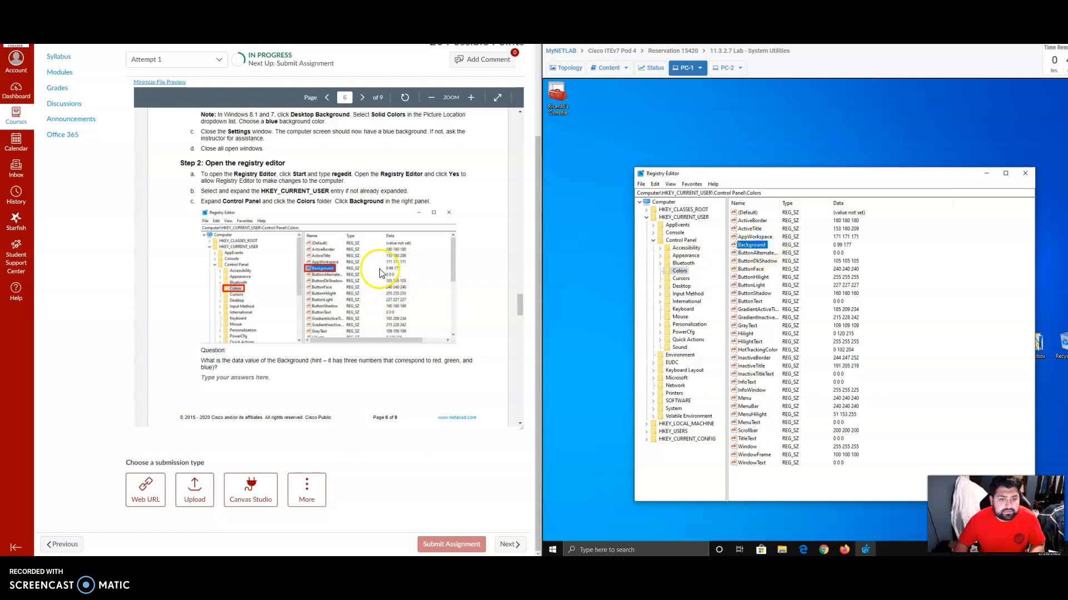
Snip the upper part of the Registry Editor window with Snipping Tool and highlight the Background data value.
{"action": "scroll", "coordinate": [356, 278], "scroll_direction": "down", "scroll_amount": 3}
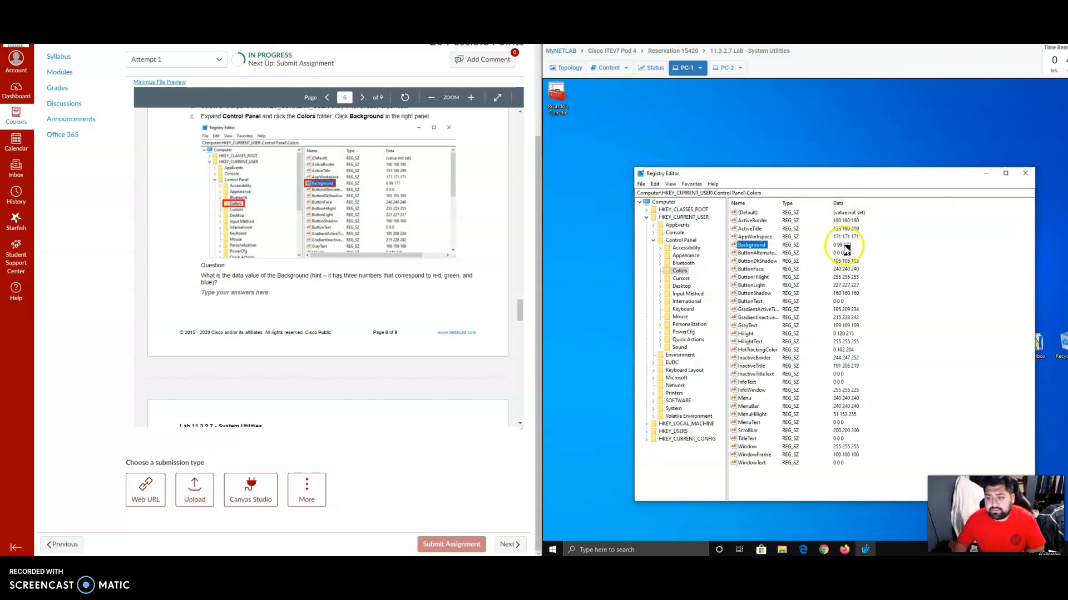
{"action": "scroll", "coordinate": [339, 293], "scroll_direction": "down", "scroll_amount": 2}
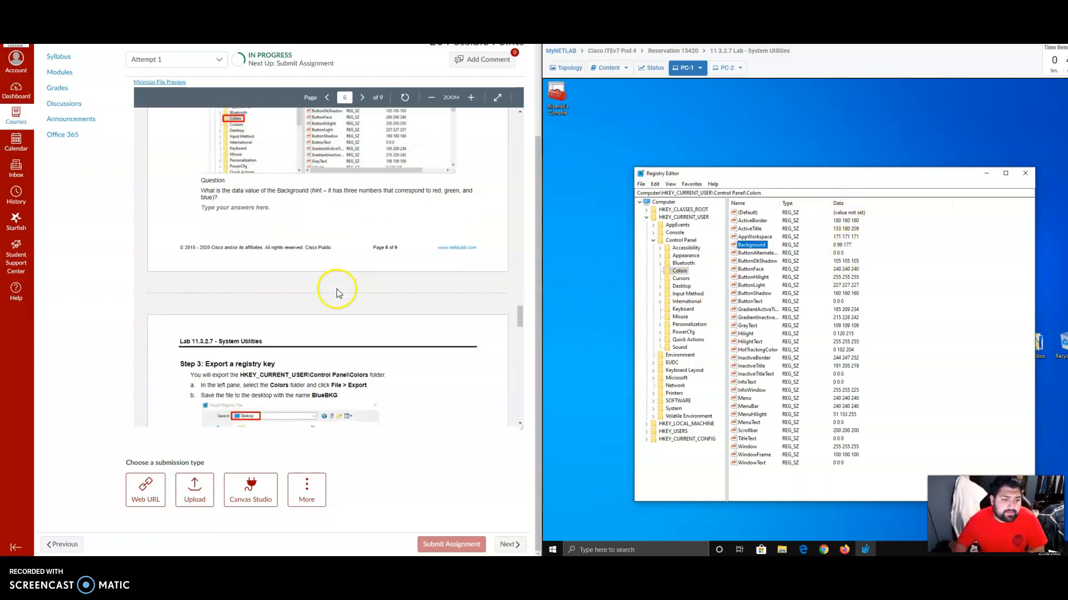
{"action": "scroll", "coordinate": [335, 293], "scroll_direction": "down", "scroll_amount": 3}
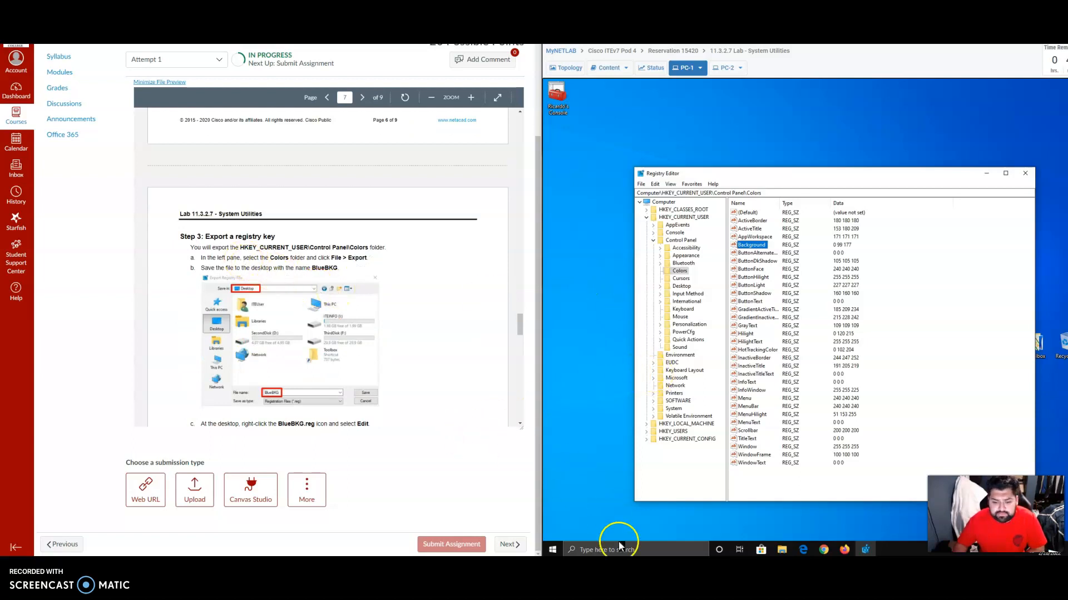
{"action": "left_click", "coordinate": [584, 566]}
{"action": "left_click", "coordinate": [494, 74]}
{"action": "mouse_move", "coordinate": [635, 167]}
{"action": "left_mouse_down"}
{"action": "mouse_move", "coordinate": [825, 258]}
{"action": "mouse_move", "coordinate": [948, 288]}
{"action": "mouse_move", "coordinate": [1040, 290]}
{"action": "left_mouse_up"}
{"action": "left_click", "coordinate": [782, 116]}
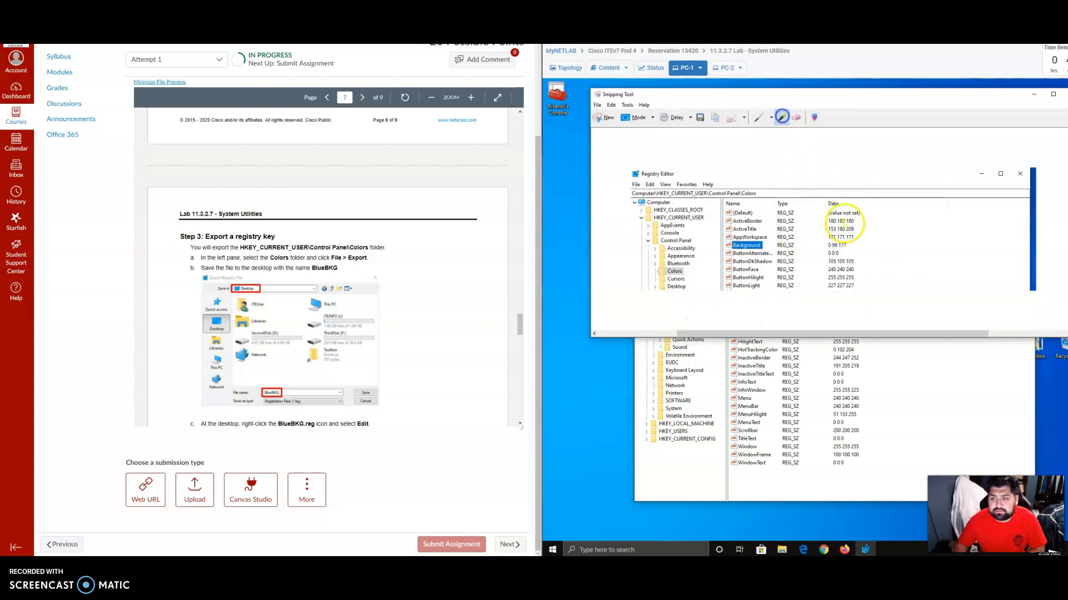
{"action": "left_click_drag", "start_coordinate": [849, 245], "coordinate": [823, 246]}
Save the snip as Capture.PNG in Pictures, replacing the existing file, and close Snipping Tool.
{"action": "left_click", "coordinate": [700, 117]}
{"action": "left_click", "coordinate": [1014, 400]}
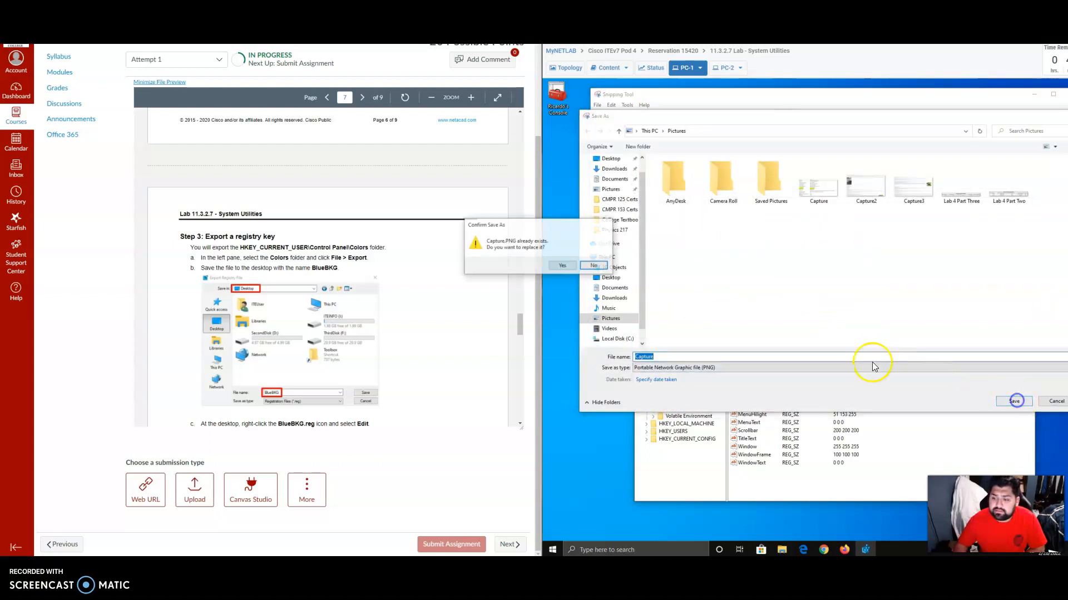
{"action": "left_click", "coordinate": [562, 266]}
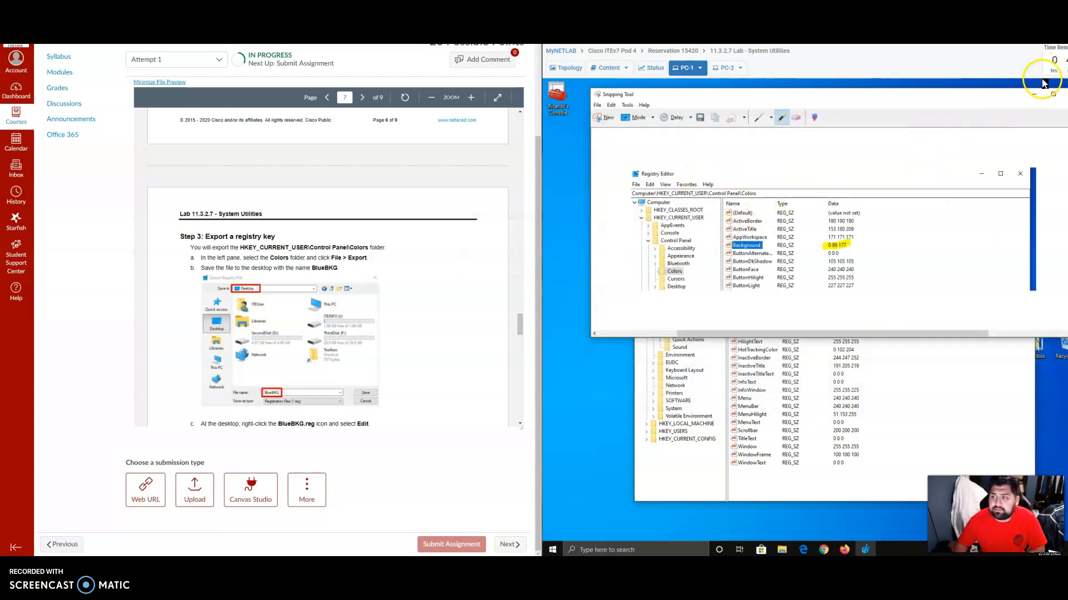
{"action": "left_click_drag", "start_coordinate": [974, 95], "coordinate": [919, 95]}
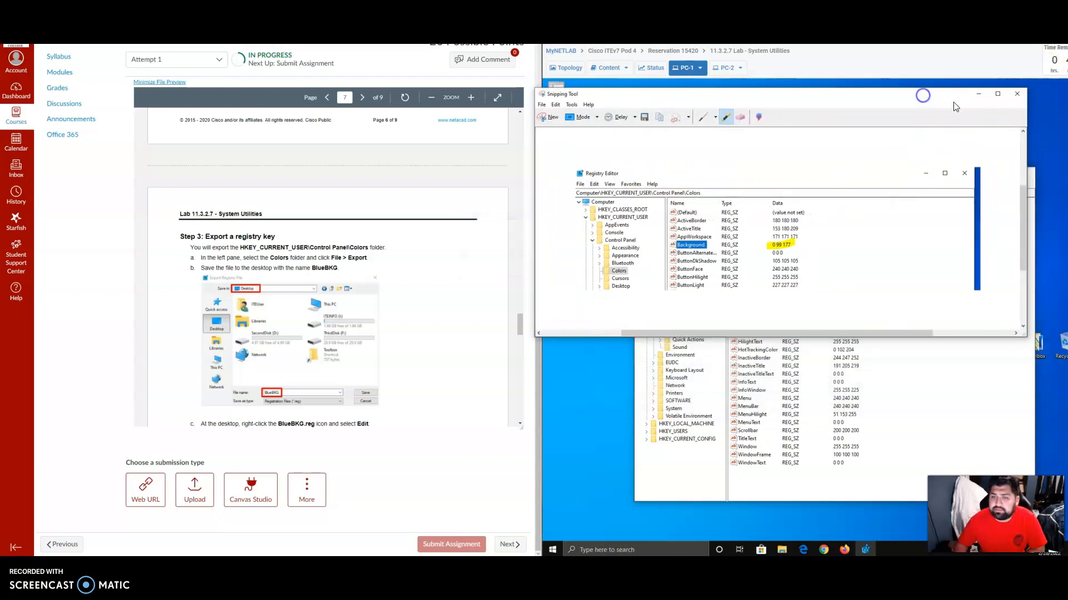
{"action": "left_click", "coordinate": [1016, 96]}
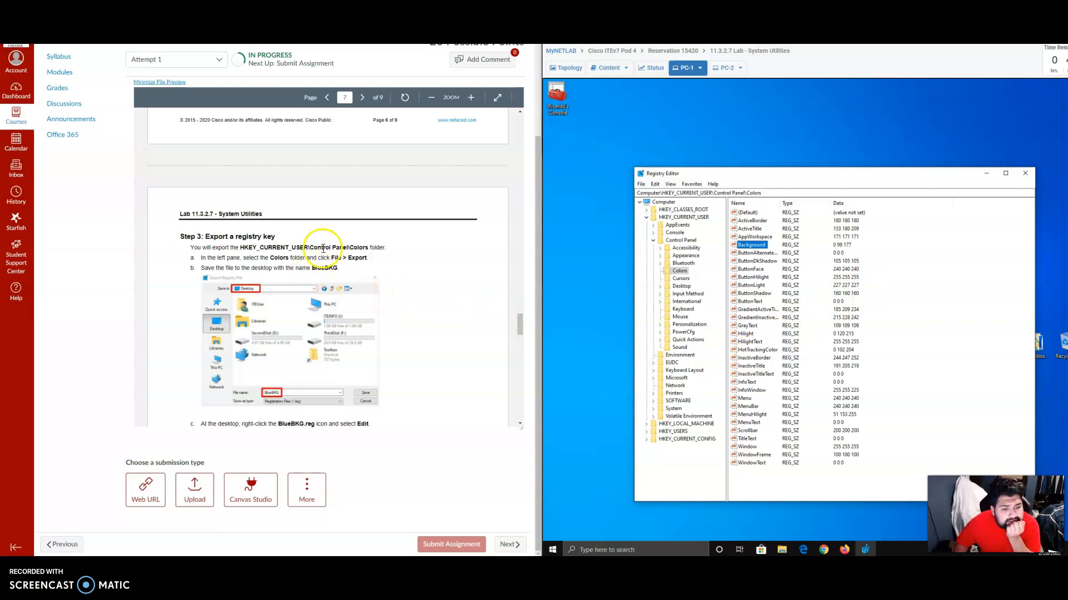
Export the HKEY_CURRENT_USER\Control Panel\Colors key to the Desktop as a registration file named BlueBKG.
{"action": "scroll", "coordinate": [308, 256], "scroll_direction": "up", "scroll_amount": 1}
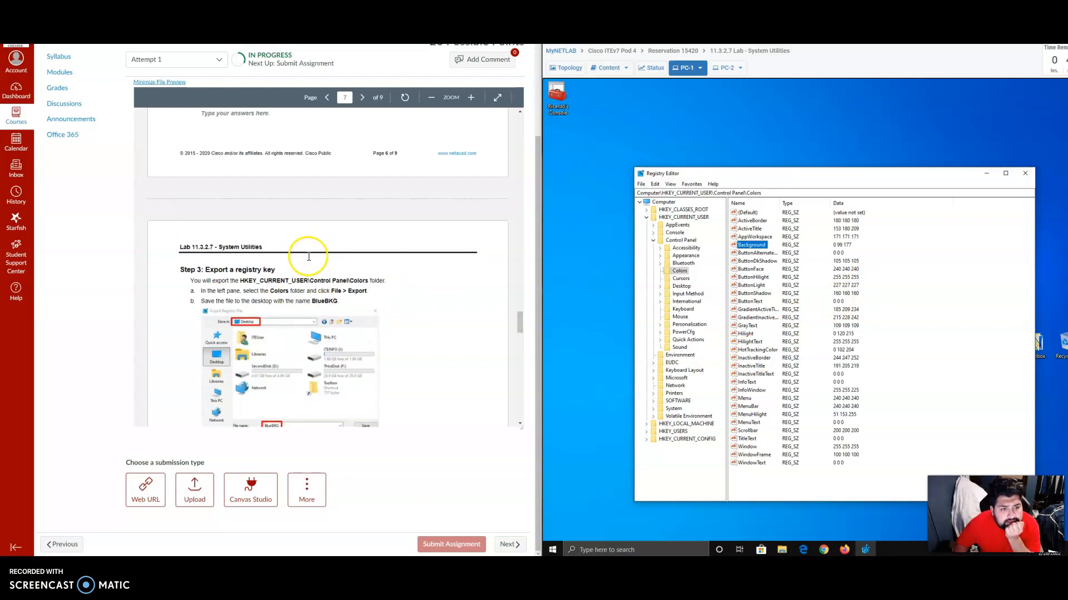
{"action": "scroll", "coordinate": [305, 263], "scroll_direction": "up", "scroll_amount": 2}
{"action": "scroll", "coordinate": [312, 278], "scroll_direction": "down", "scroll_amount": 2}
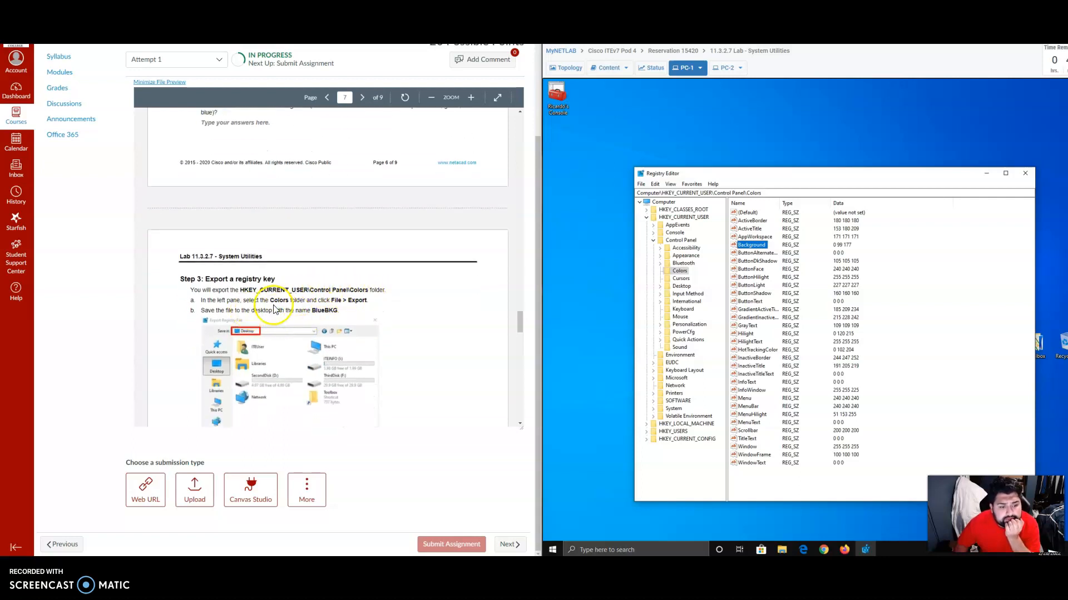
{"action": "scroll", "coordinate": [283, 301], "scroll_direction": "down", "scroll_amount": 2}
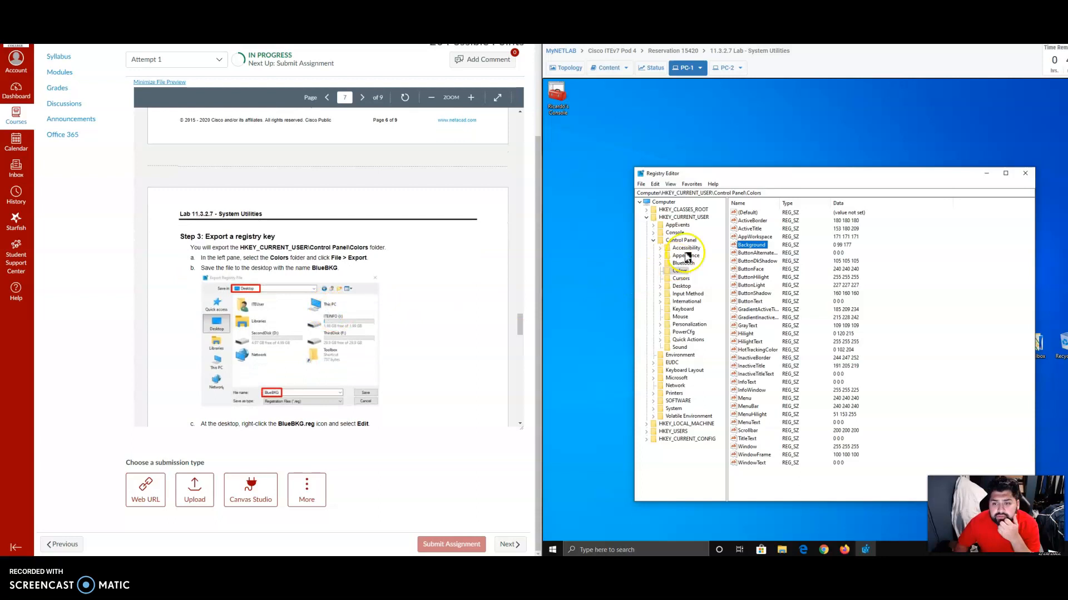
{"action": "left_click", "coordinate": [685, 271]}
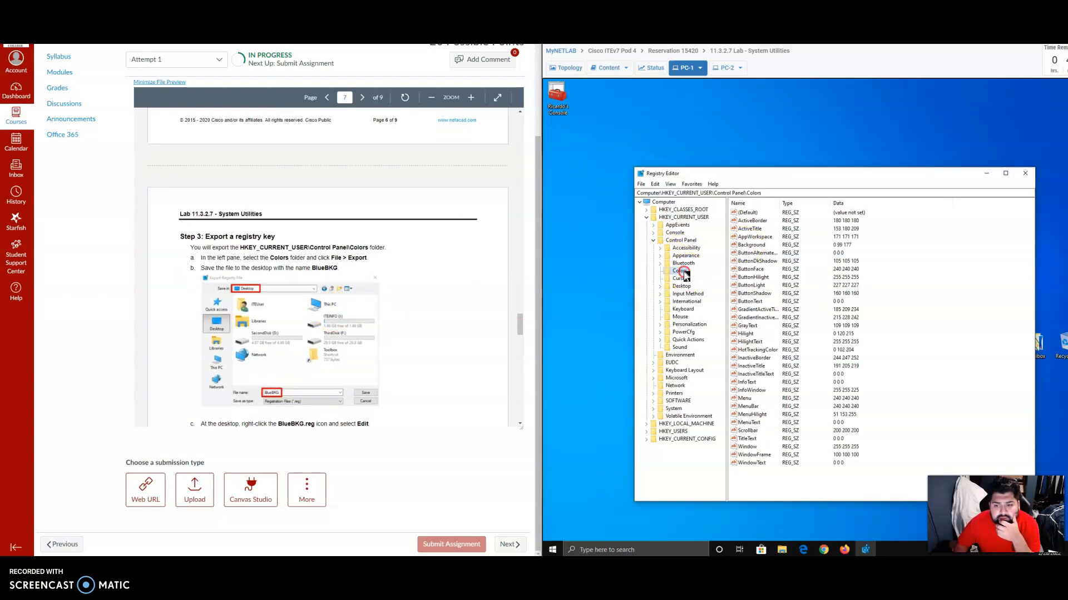
{"action": "right_click", "coordinate": [686, 274]}
{"action": "left_click", "coordinate": [707, 331]}
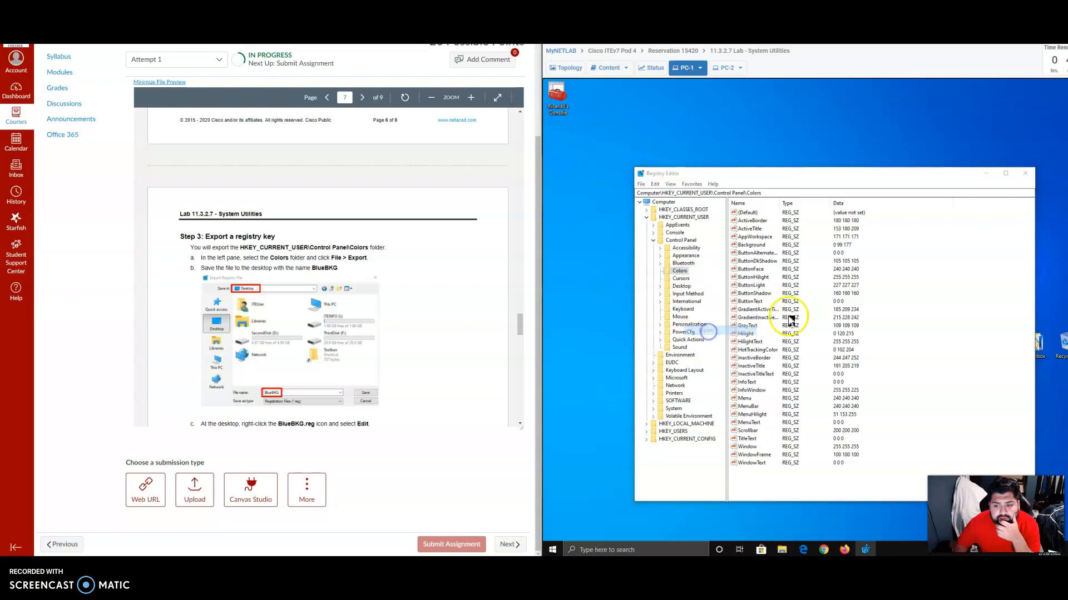
{"action": "left_click", "coordinate": [663, 256]}
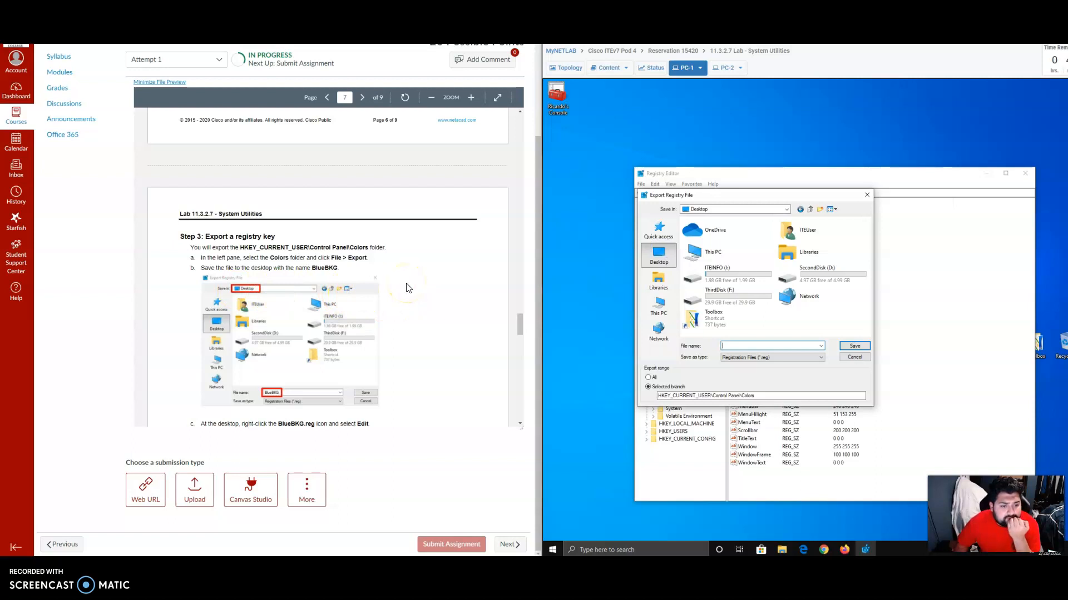
{"action": "scroll", "coordinate": [406, 288], "scroll_direction": "down", "scroll_amount": 1}
{"action": "left_click", "coordinate": [738, 346]}
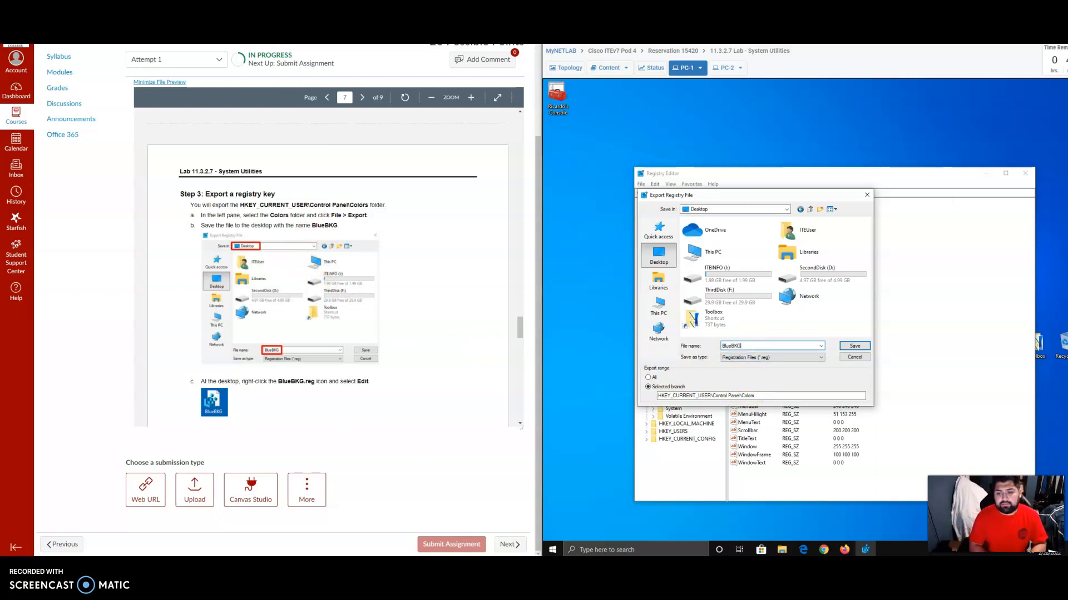
{"action": "left_click", "coordinate": [854, 346]}
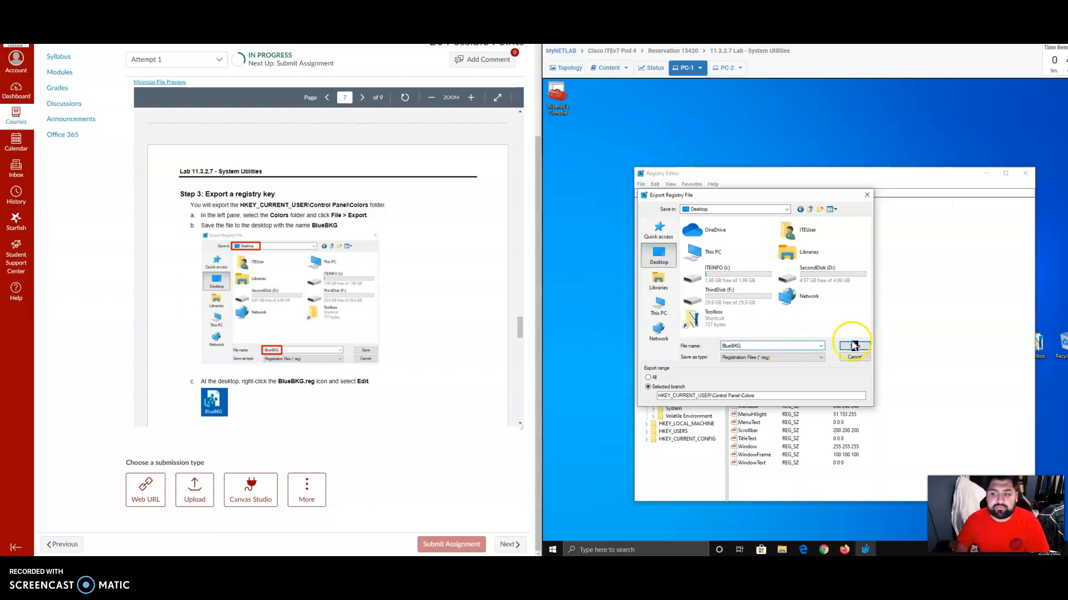
Open the exported BlueBKG file on the PC-1 desktop for editing in Notepad.
{"action": "scroll", "coordinate": [360, 318], "scroll_direction": "down", "scroll_amount": 1}
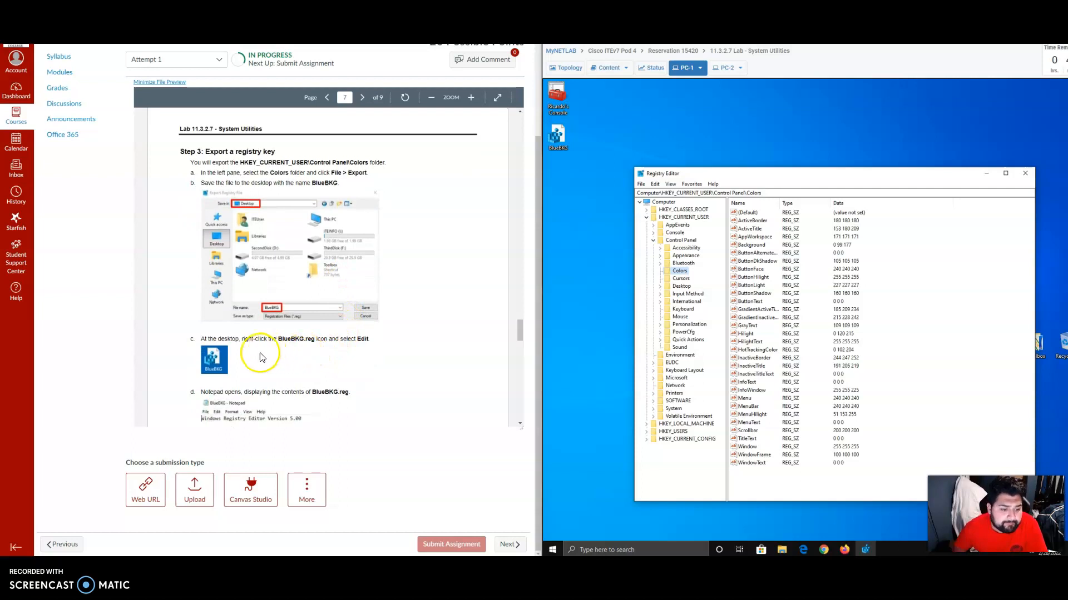
{"action": "scroll", "coordinate": [289, 358], "scroll_direction": "down", "scroll_amount": 1}
{"action": "scroll", "coordinate": [303, 333], "scroll_direction": "down", "scroll_amount": 1}
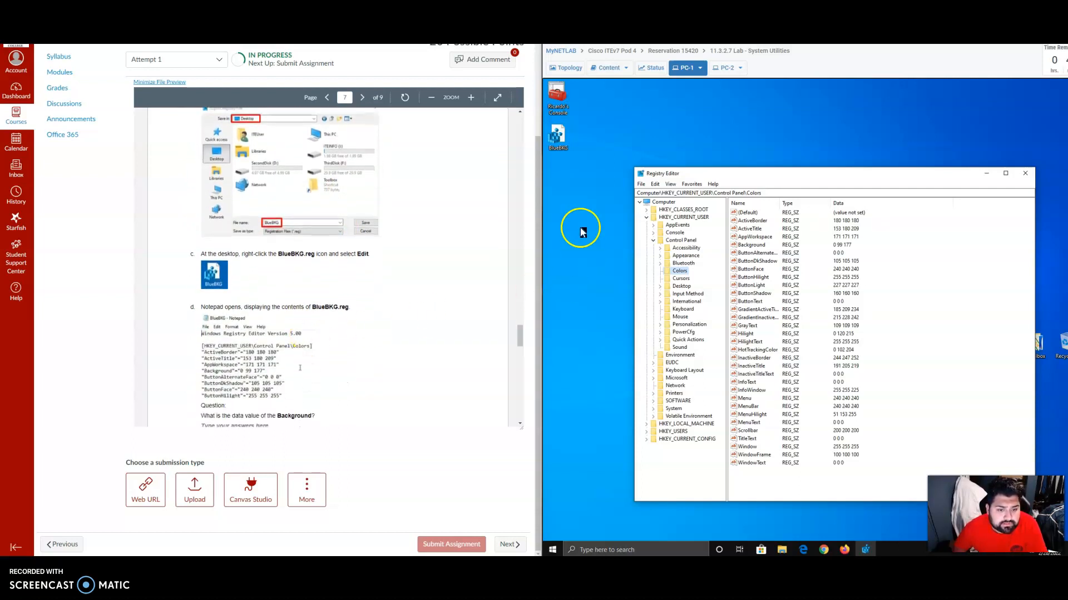
{"action": "right_click", "coordinate": [561, 135]}
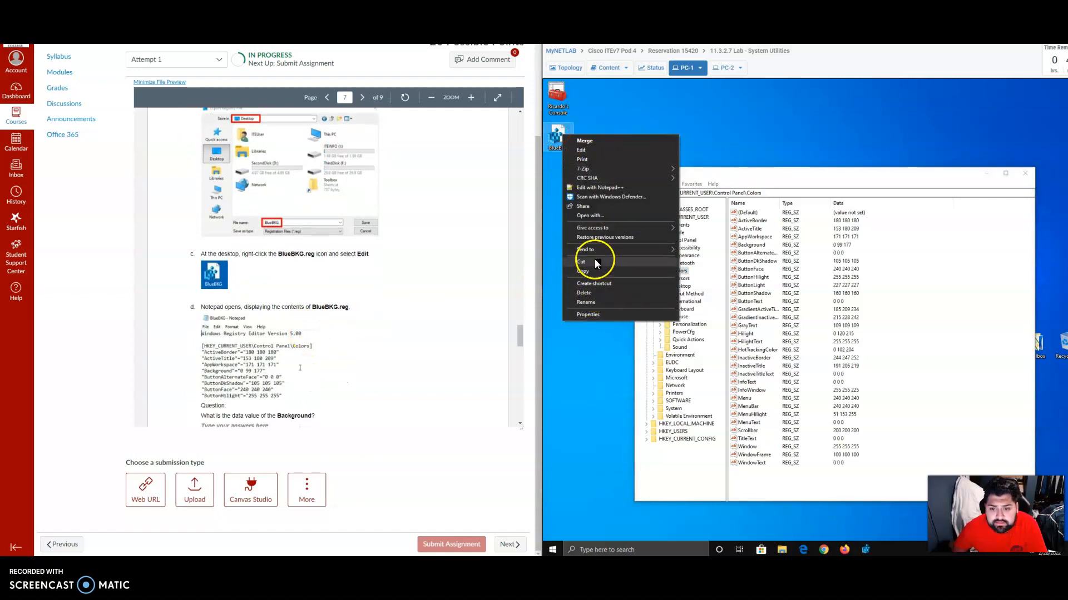
{"action": "left_click", "coordinate": [592, 151]}
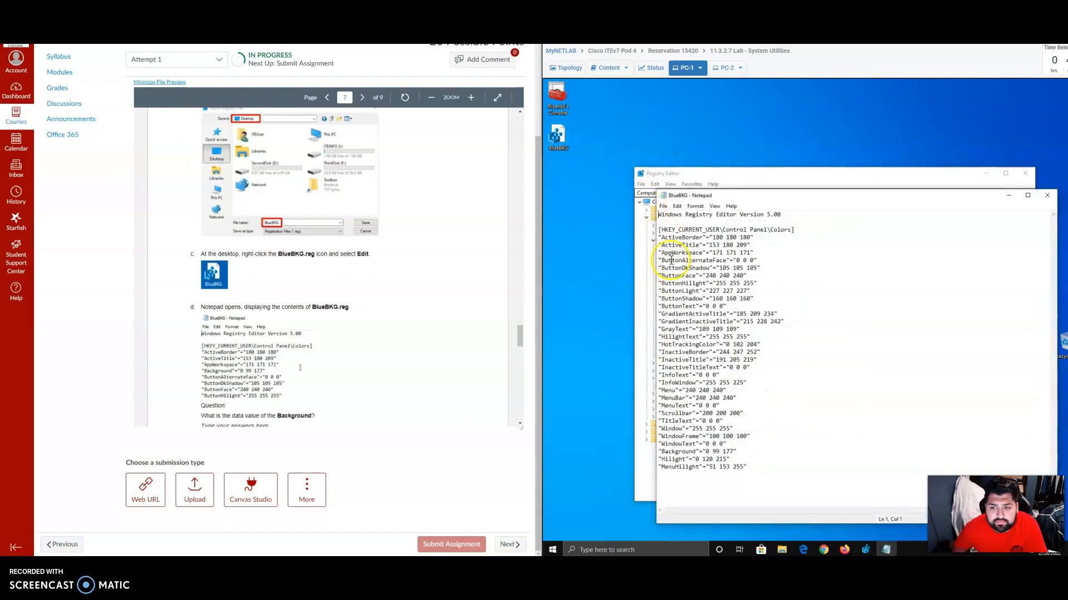
Locate the Background entry in BlueBKG.reg to answer the lab question, and read the lab instructions that follow.
{"action": "scroll", "coordinate": [267, 317], "scroll_direction": "down", "scroll_amount": 1}
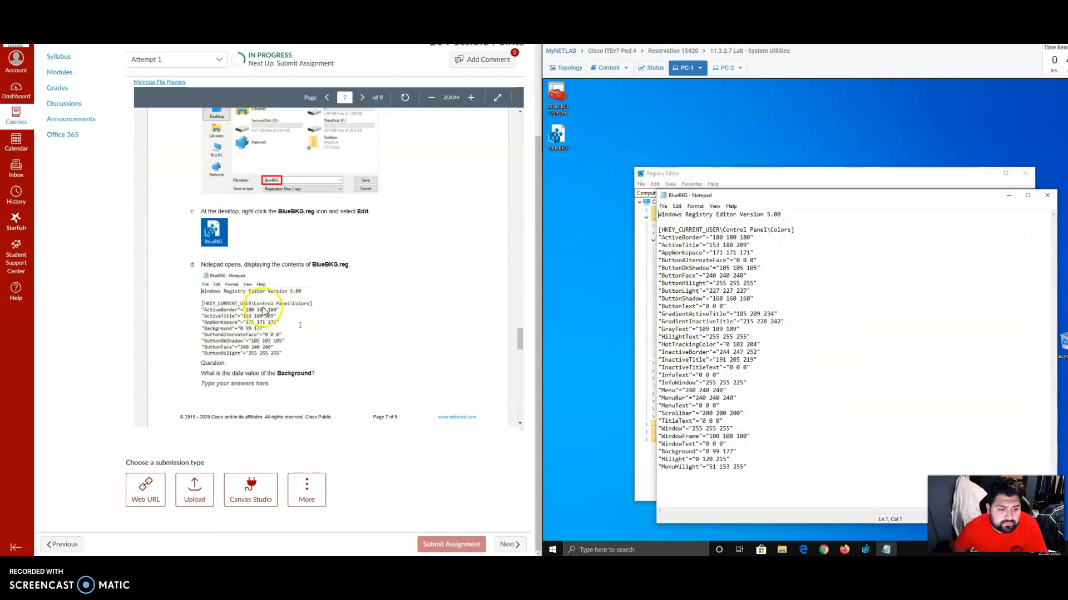
{"action": "scroll", "coordinate": [317, 295], "scroll_direction": "down", "scroll_amount": 1}
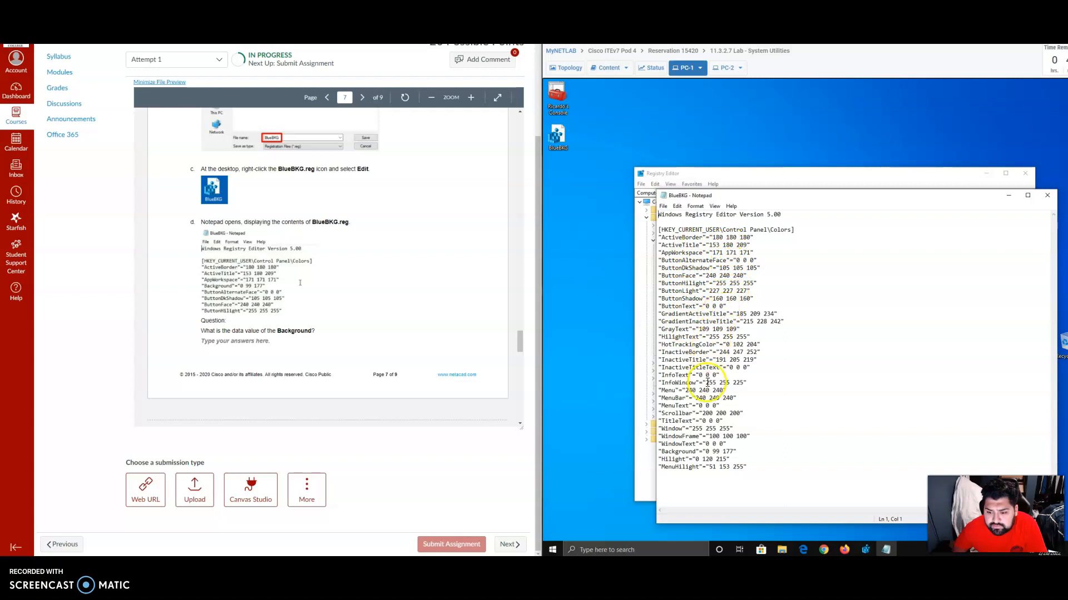
{"action": "left_click", "coordinate": [796, 451]}
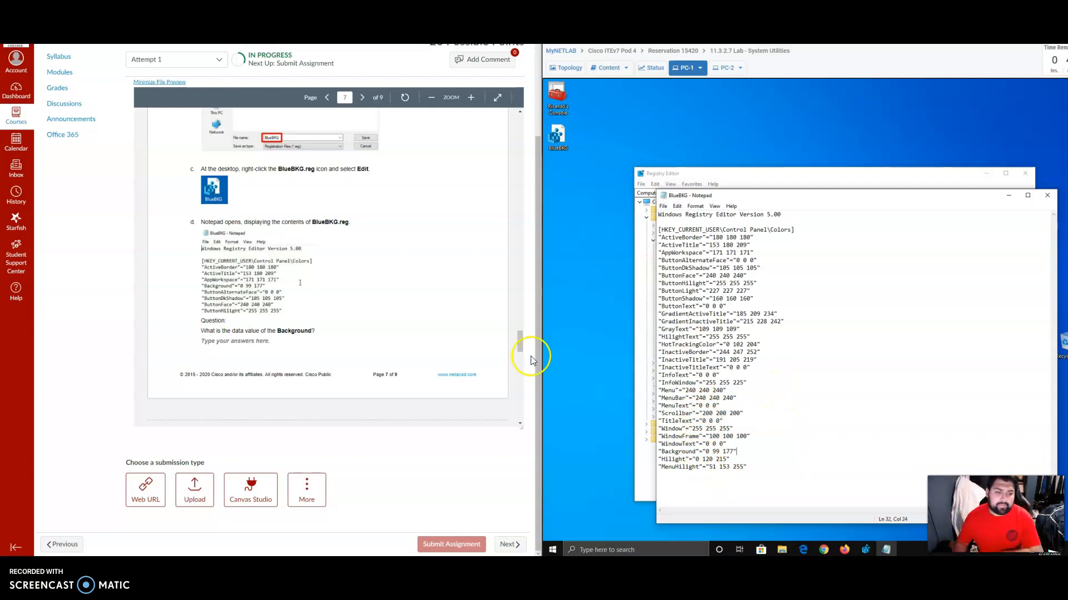
{"action": "scroll", "coordinate": [356, 331], "scroll_direction": "down", "scroll_amount": 3}
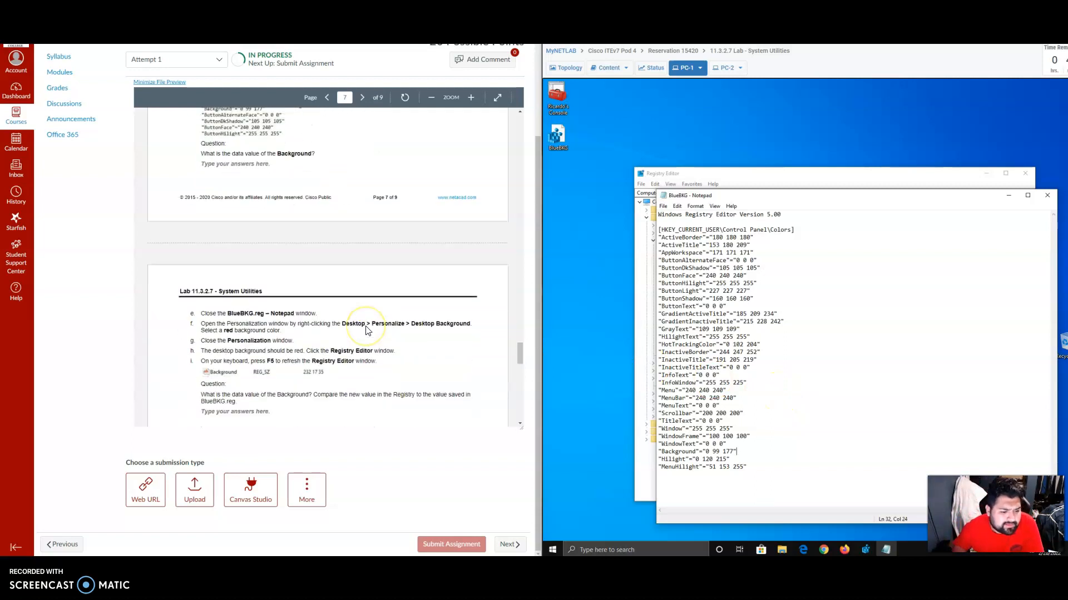
Review the lab instructions after the Background question, close the BlueBKG Notepad window and minimize Registry Editor.
{"action": "scroll", "coordinate": [367, 331], "scroll_direction": "down", "scroll_amount": 1}
{"action": "scroll", "coordinate": [338, 322], "scroll_direction": "up", "scroll_amount": 3}
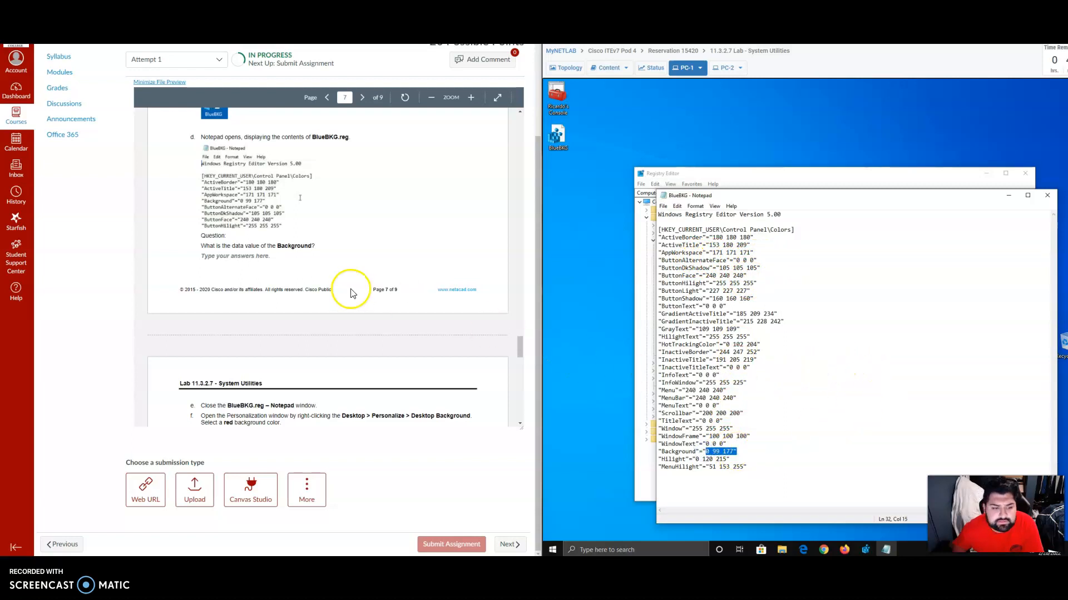
{"action": "scroll", "coordinate": [357, 221], "scroll_direction": "down", "scroll_amount": 3}
{"action": "scroll", "coordinate": [358, 221], "scroll_direction": "down", "scroll_amount": 1}
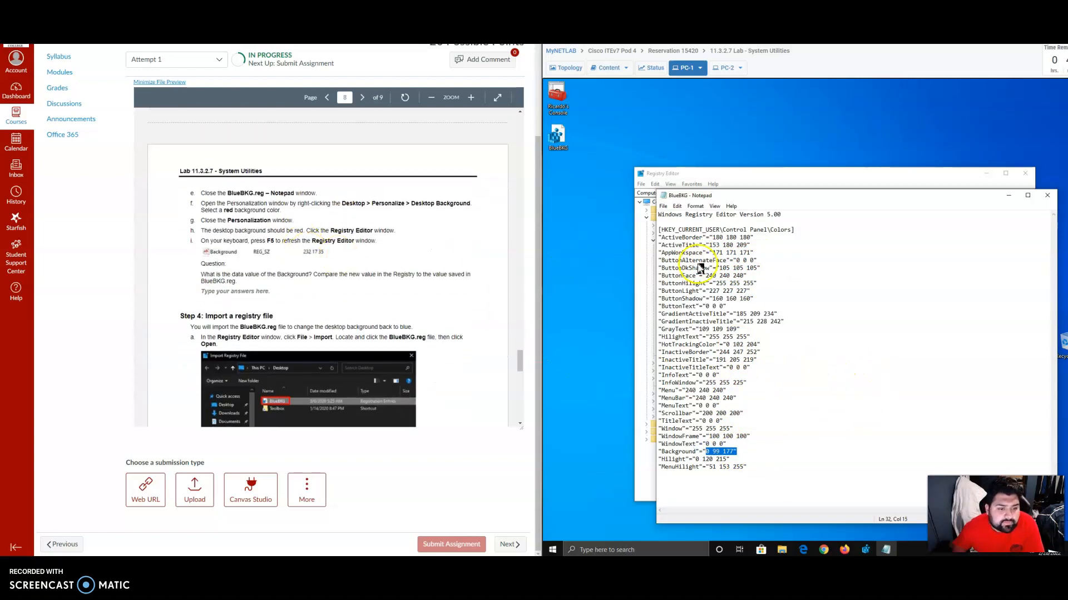
{"action": "left_click", "coordinate": [1047, 198]}
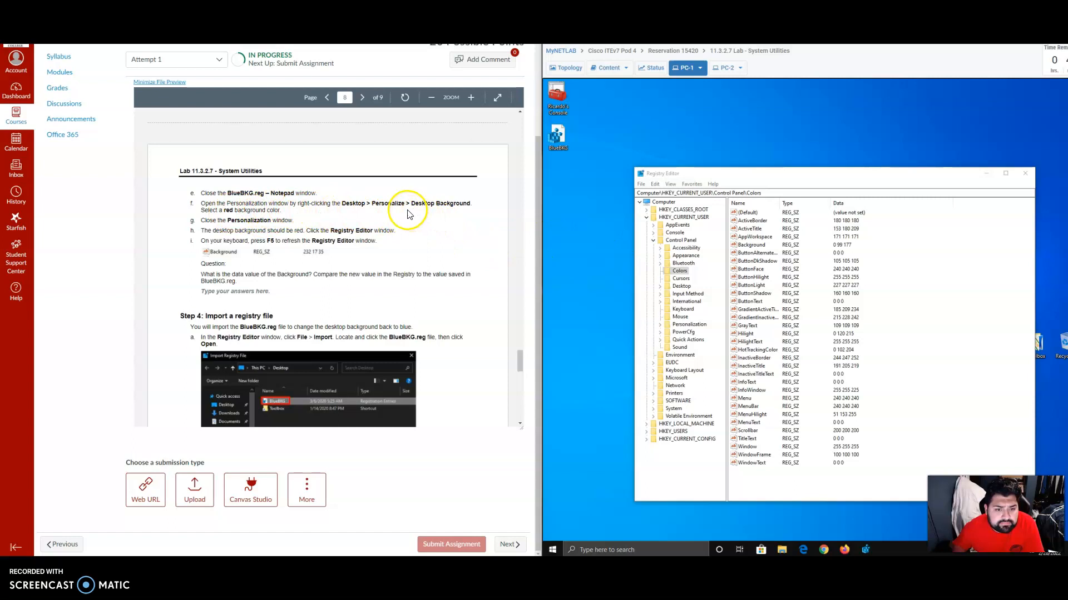
{"action": "left_click", "coordinate": [988, 178]}
Examine the Background page of the PC-1 desktop's Personalization settings for a background color option, closing Settings when finished.
{"action": "right_click", "coordinate": [701, 291]}
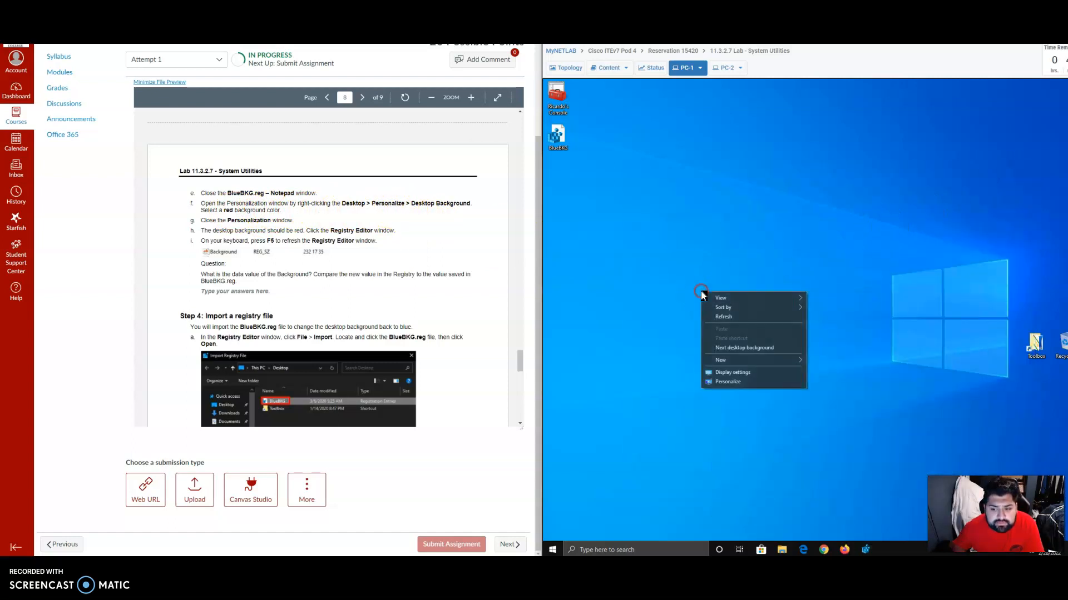
{"action": "left_click", "coordinate": [735, 382]}
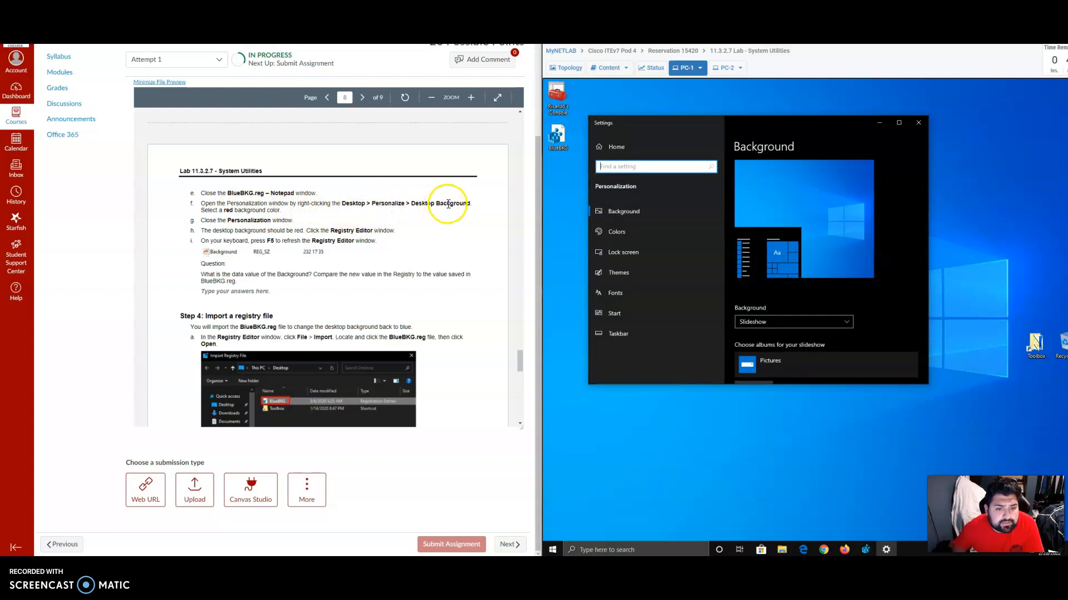
{"action": "left_click", "coordinate": [635, 212]}
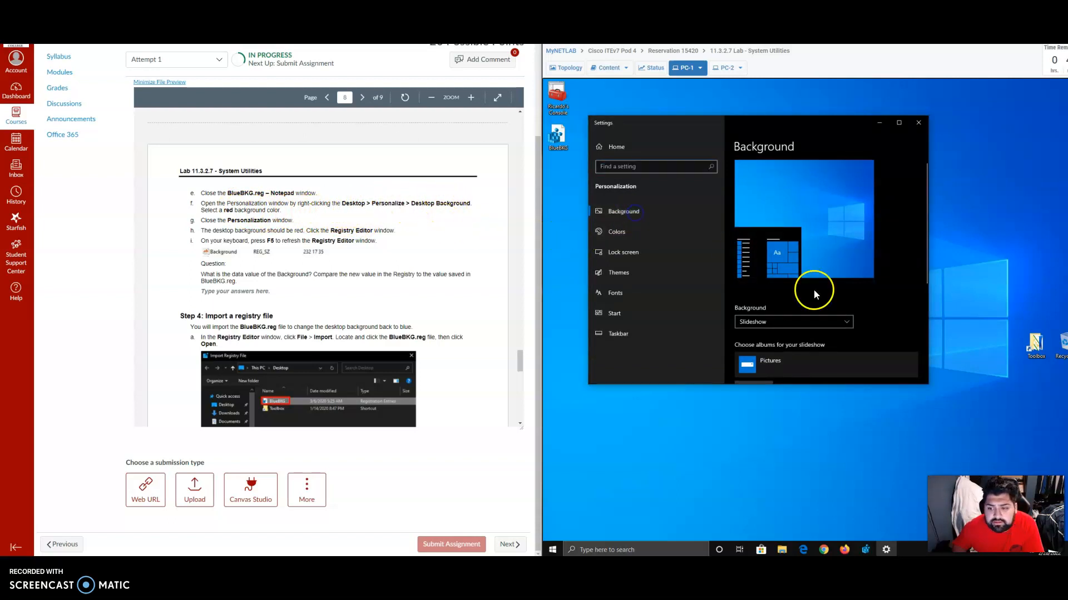
{"action": "scroll", "coordinate": [881, 306], "scroll_direction": "down", "scroll_amount": 2}
{"action": "scroll", "coordinate": [882, 306], "scroll_direction": "down", "scroll_amount": 2}
{"action": "scroll", "coordinate": [846, 299], "scroll_direction": "up", "scroll_amount": 4}
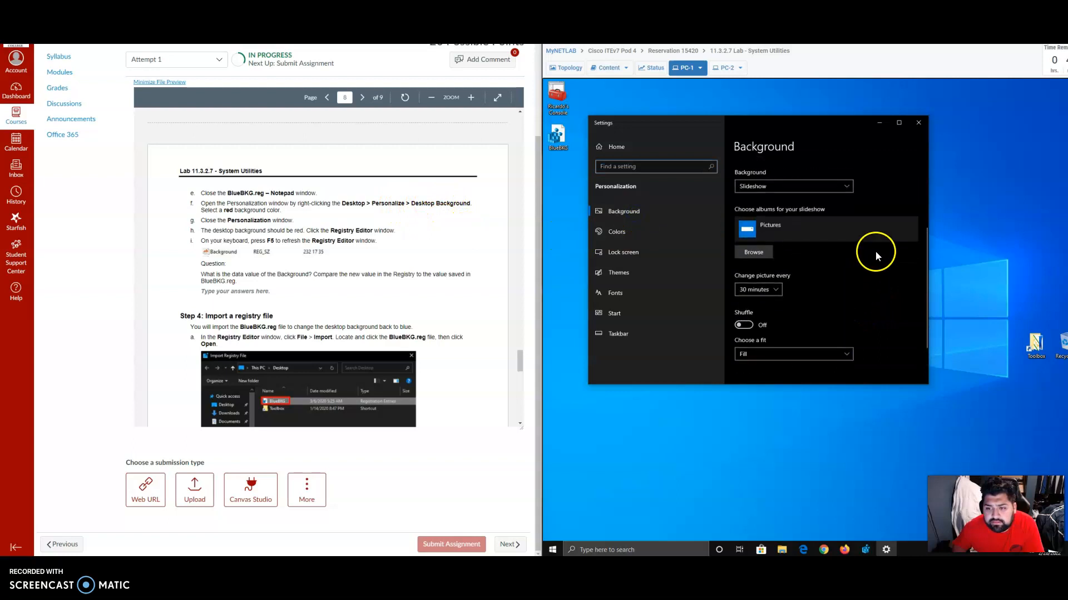
{"action": "left_click", "coordinate": [919, 122]}
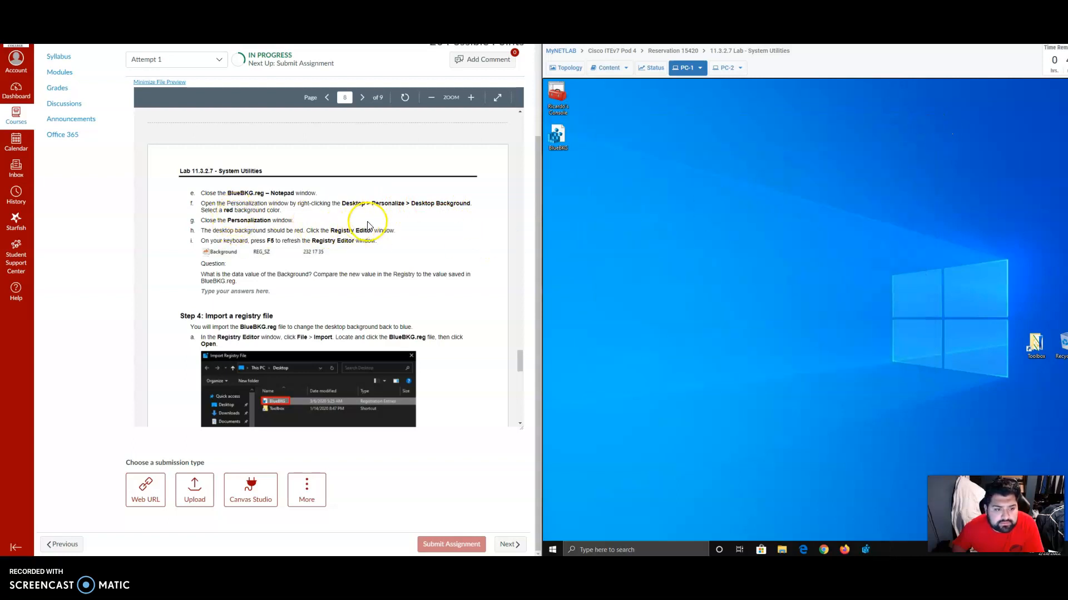
{"action": "right_click", "coordinate": [687, 242]}
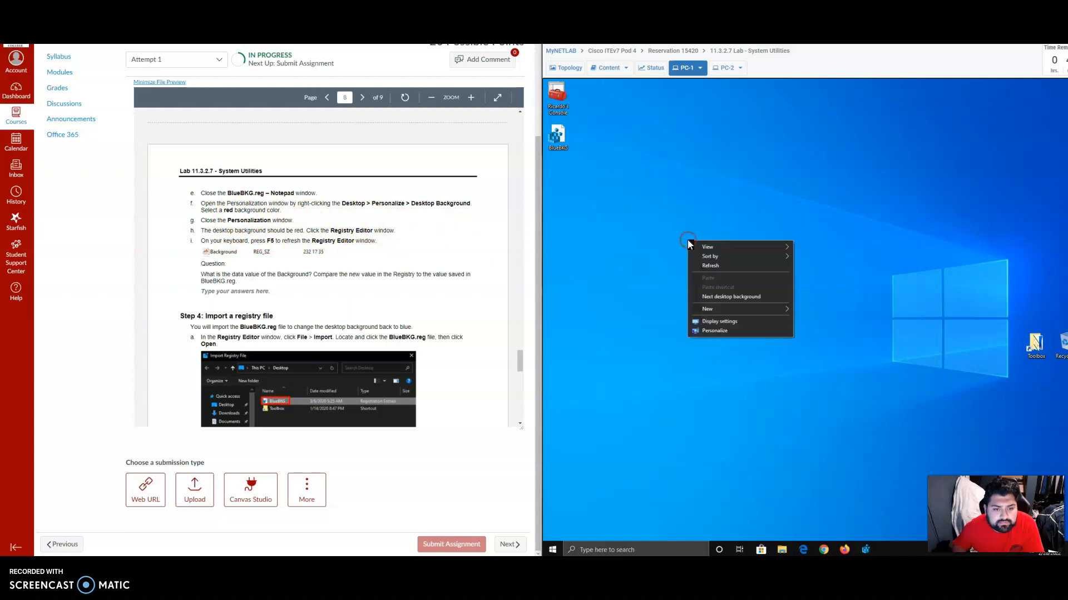
{"action": "left_click", "coordinate": [717, 330]}
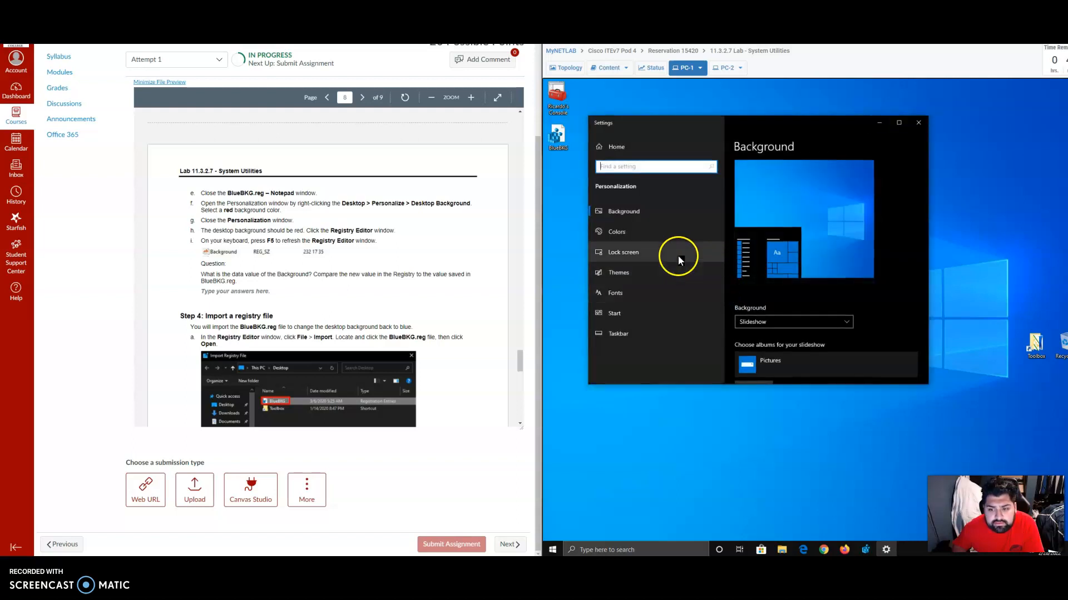
{"action": "left_click", "coordinate": [918, 123]}
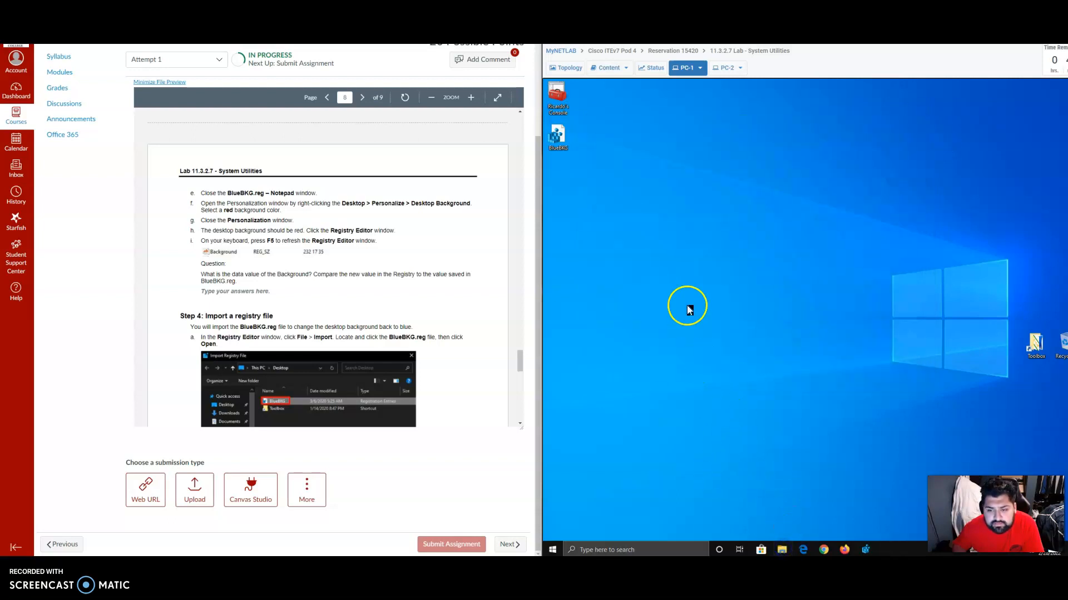
{"action": "key", "text": "super+e"}
{"action": "right_click", "coordinate": [688, 244]}
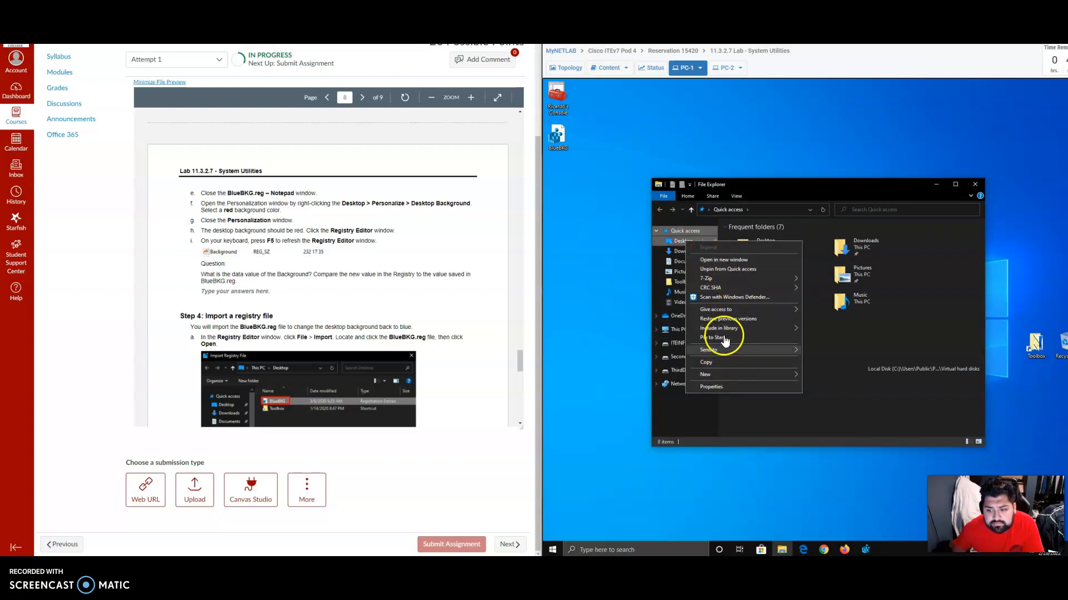
{"action": "left_click", "coordinate": [744, 426]}
{"action": "left_click", "coordinate": [685, 242]}
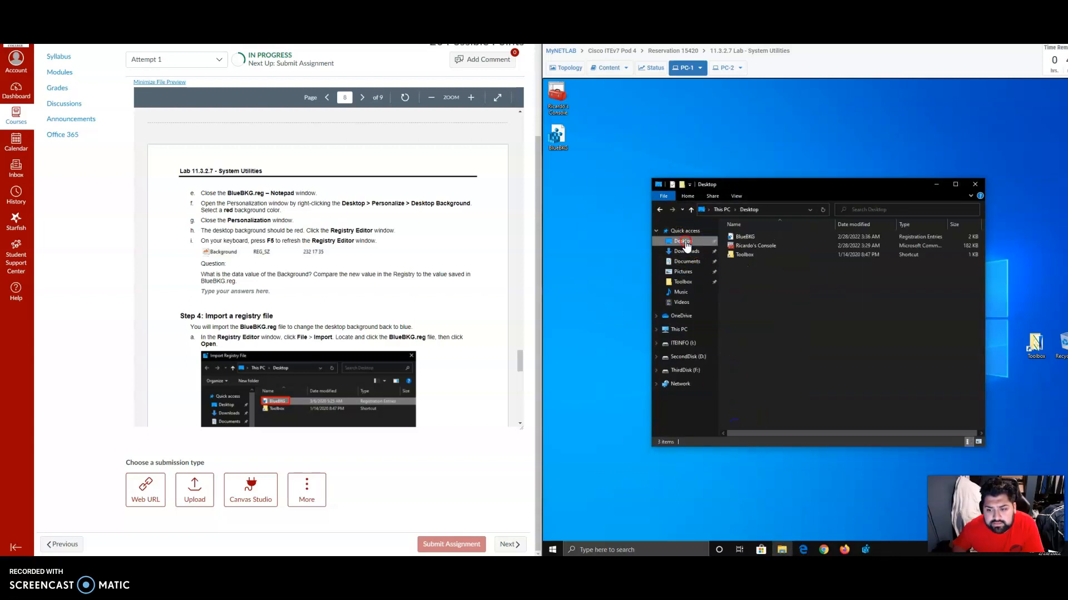
{"action": "right_click", "coordinate": [686, 245]}
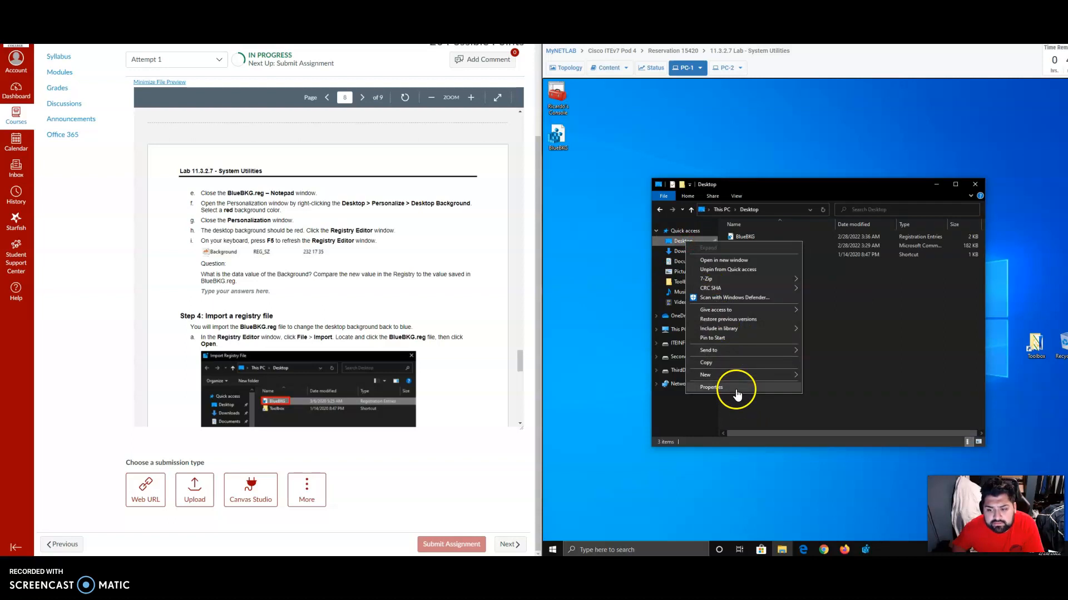
{"action": "left_click", "coordinate": [938, 328]}
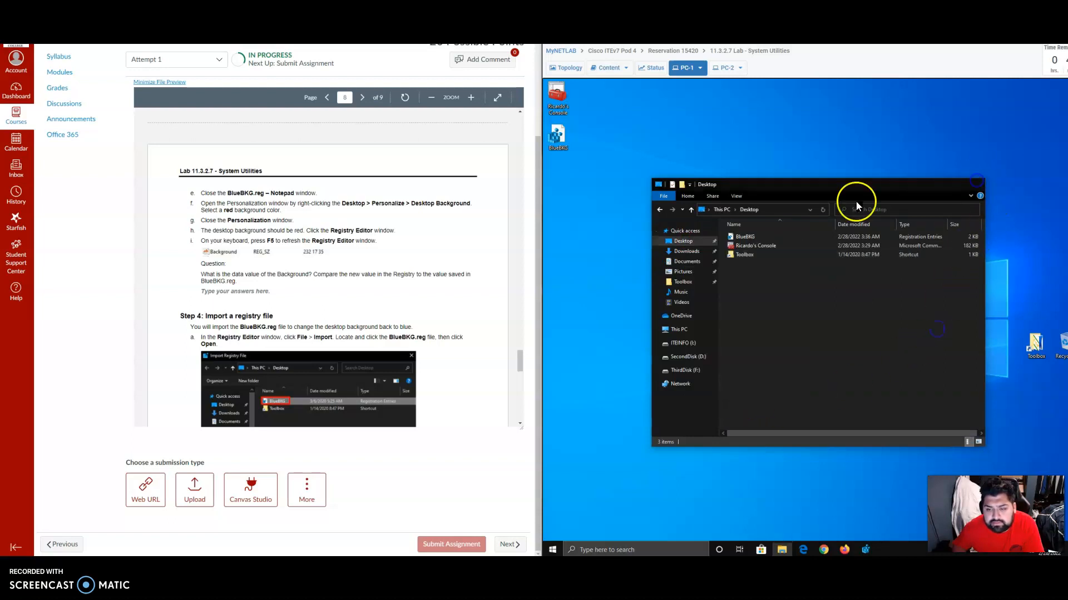
Open the PC-1 desktop's Personalization settings and set the background type to Solid color.
{"action": "right_click", "coordinate": [712, 224]}
{"action": "left_click", "coordinate": [743, 313]}
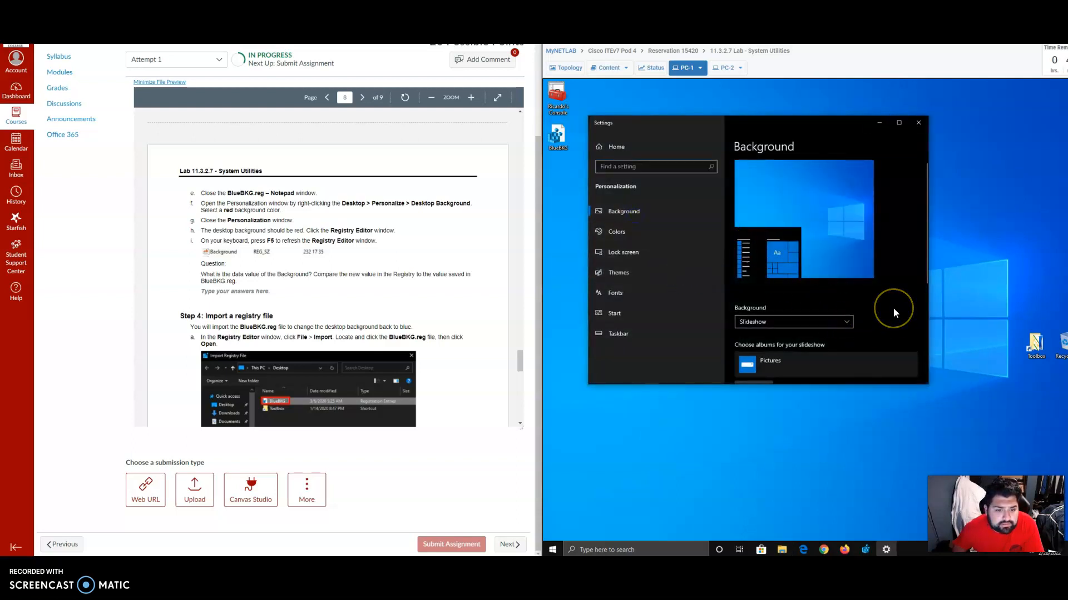
{"action": "scroll", "coordinate": [890, 308], "scroll_direction": "down", "scroll_amount": 4}
{"action": "scroll", "coordinate": [888, 308], "scroll_direction": "up", "scroll_amount": 3}
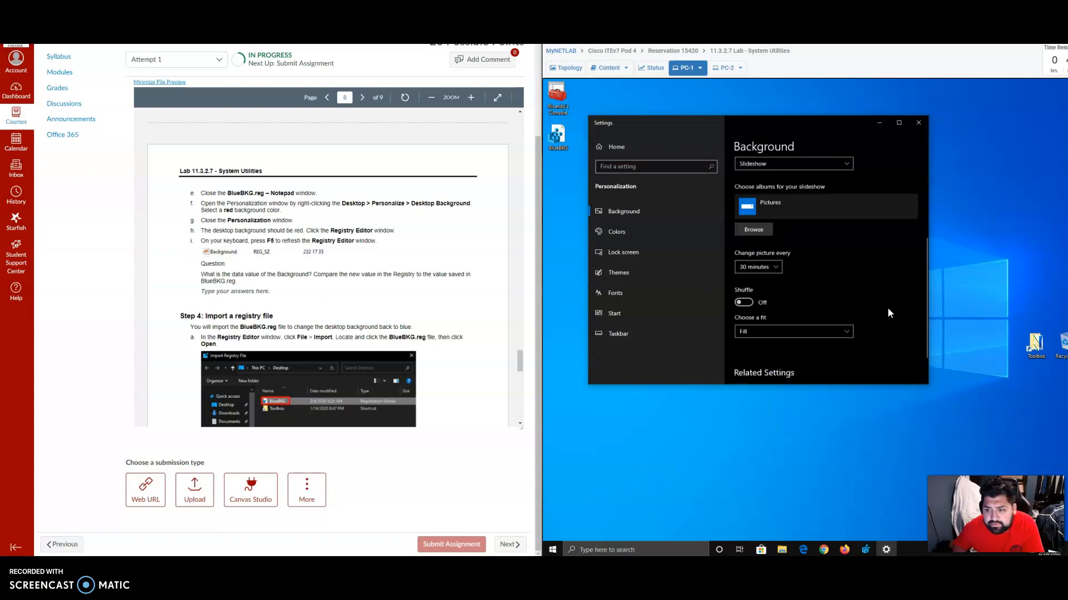
{"action": "scroll", "coordinate": [817, 201], "scroll_direction": "up", "scroll_amount": 1}
{"action": "scroll", "coordinate": [776, 202], "scroll_direction": "down", "scroll_amount": 1}
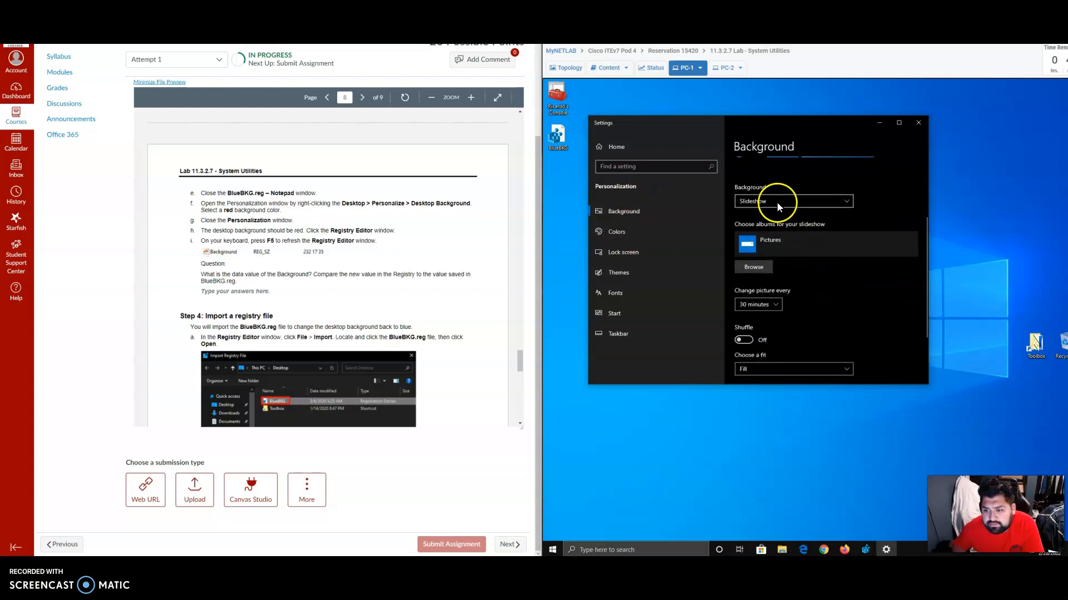
{"action": "scroll", "coordinate": [782, 266], "scroll_direction": "down", "scroll_amount": 2}
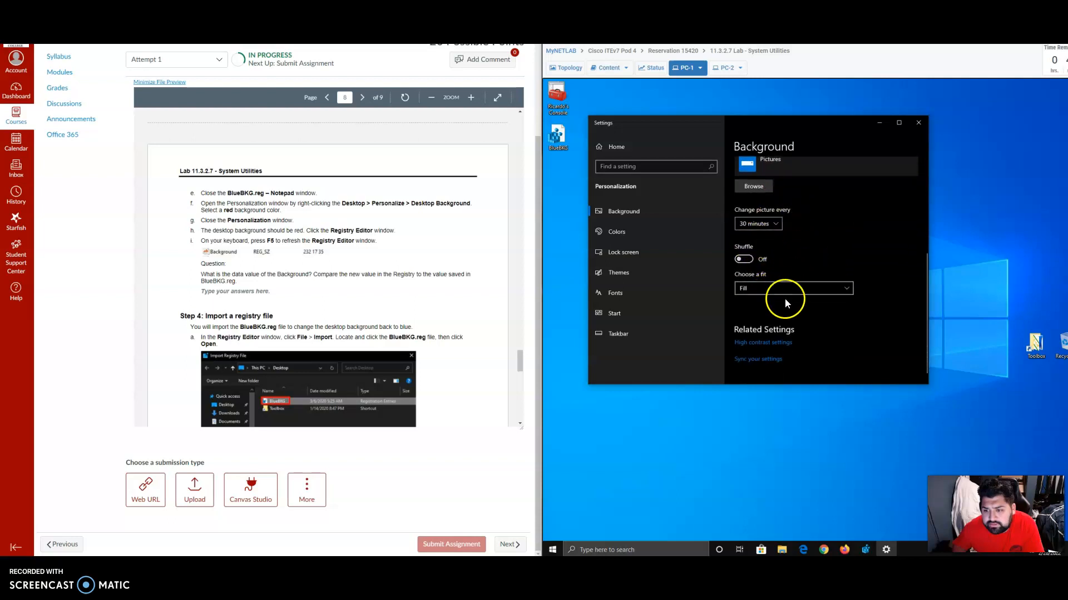
{"action": "scroll", "coordinate": [801, 301], "scroll_direction": "up", "scroll_amount": 4}
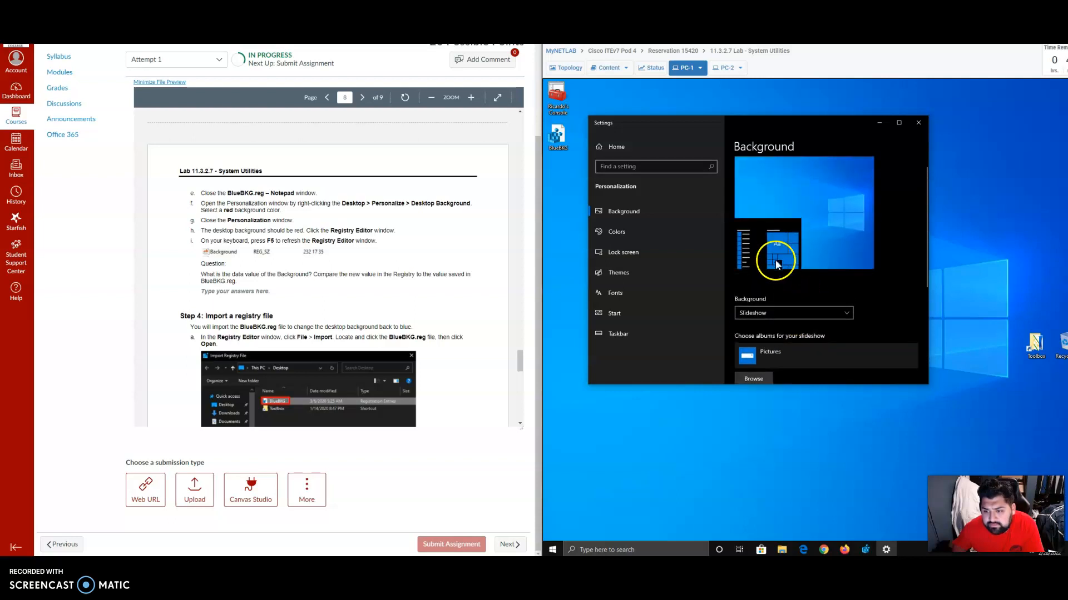
{"action": "left_click", "coordinate": [794, 313]}
{"action": "left_click", "coordinate": [812, 299]}
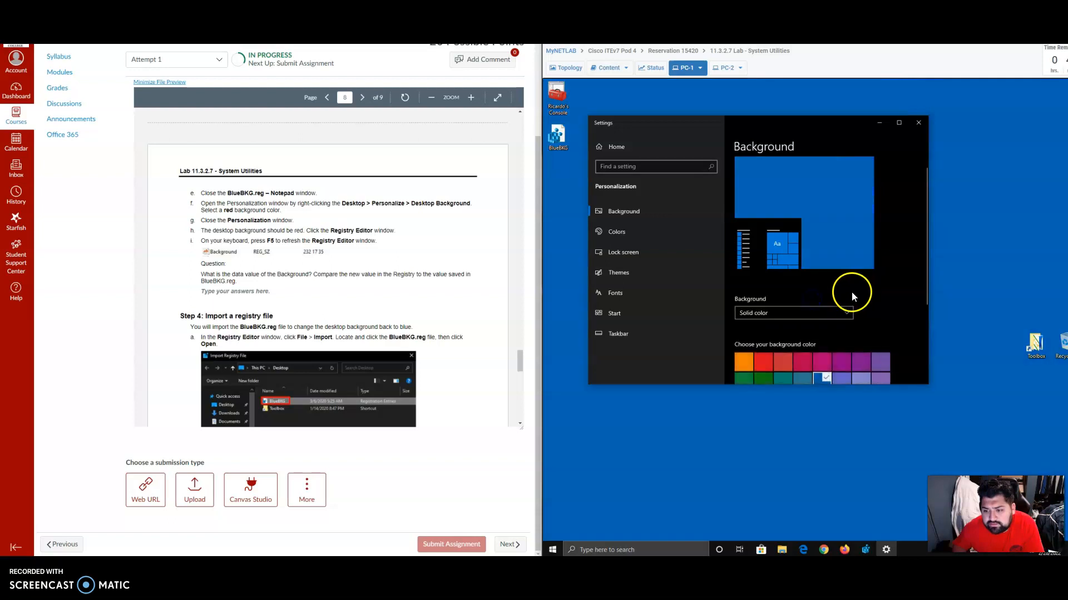
Choose red as the desktop background color, close the Personalization window and return to the lab instructions.
{"action": "scroll", "coordinate": [857, 303], "scroll_direction": "down", "scroll_amount": 2}
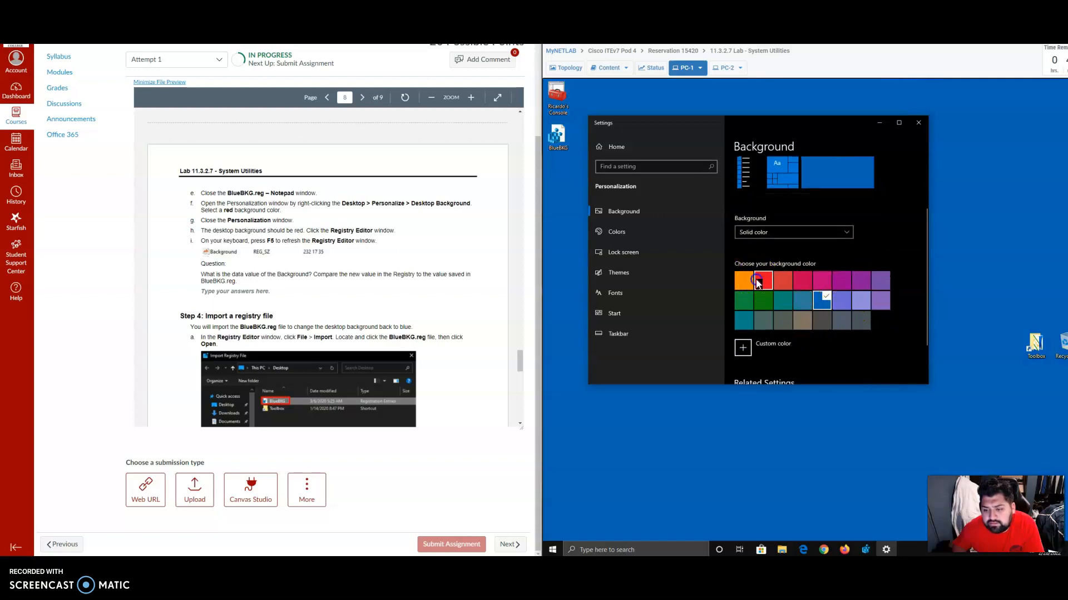
{"action": "scroll", "coordinate": [886, 238], "scroll_direction": "down", "scroll_amount": 2}
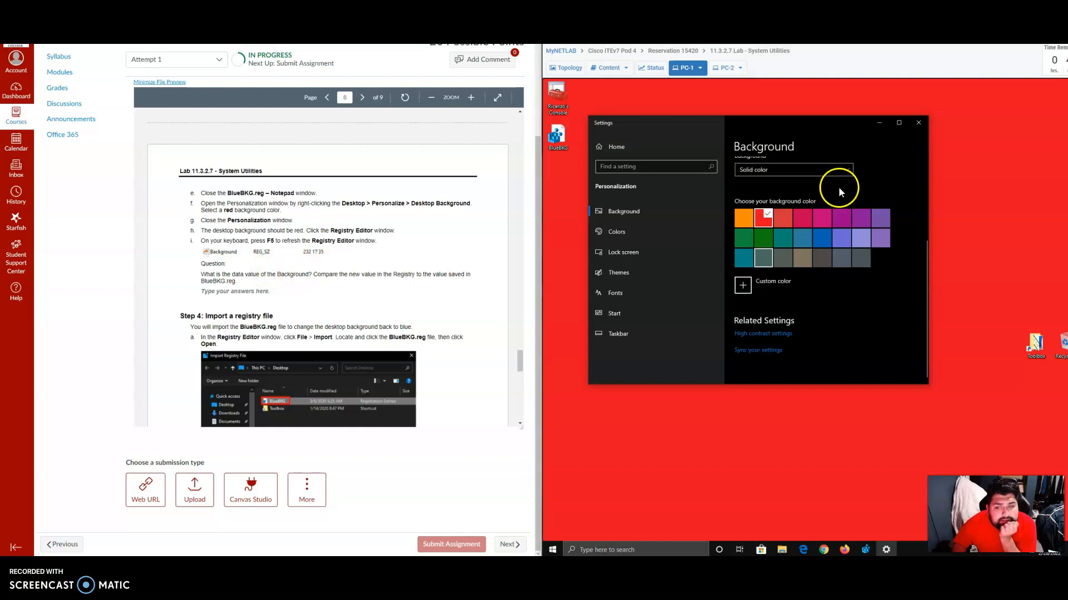
{"action": "left_click", "coordinate": [920, 122]}
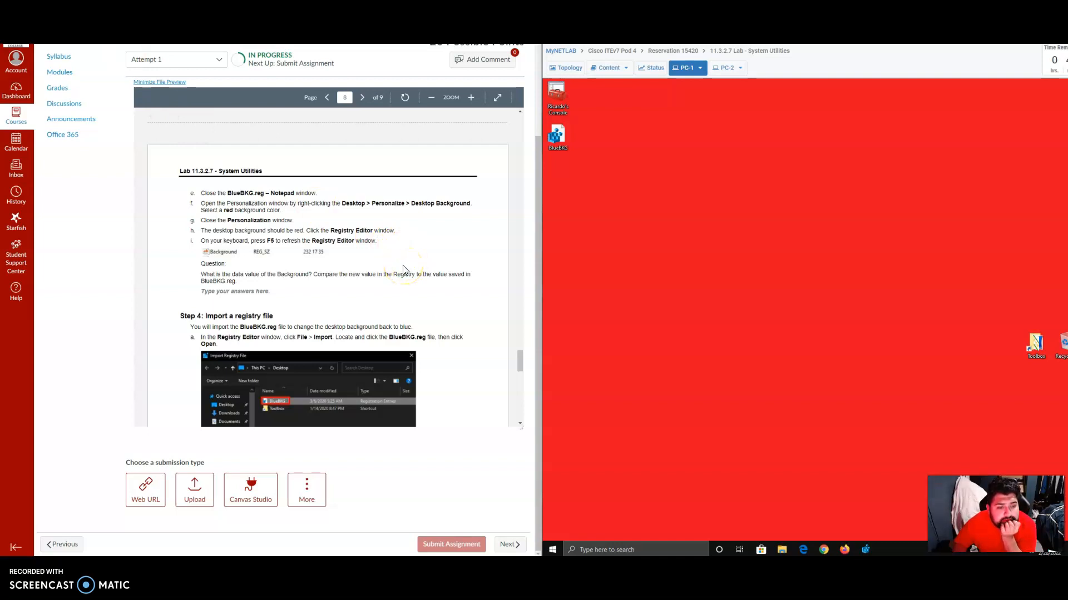
{"action": "scroll", "coordinate": [355, 259], "scroll_direction": "down", "scroll_amount": 1}
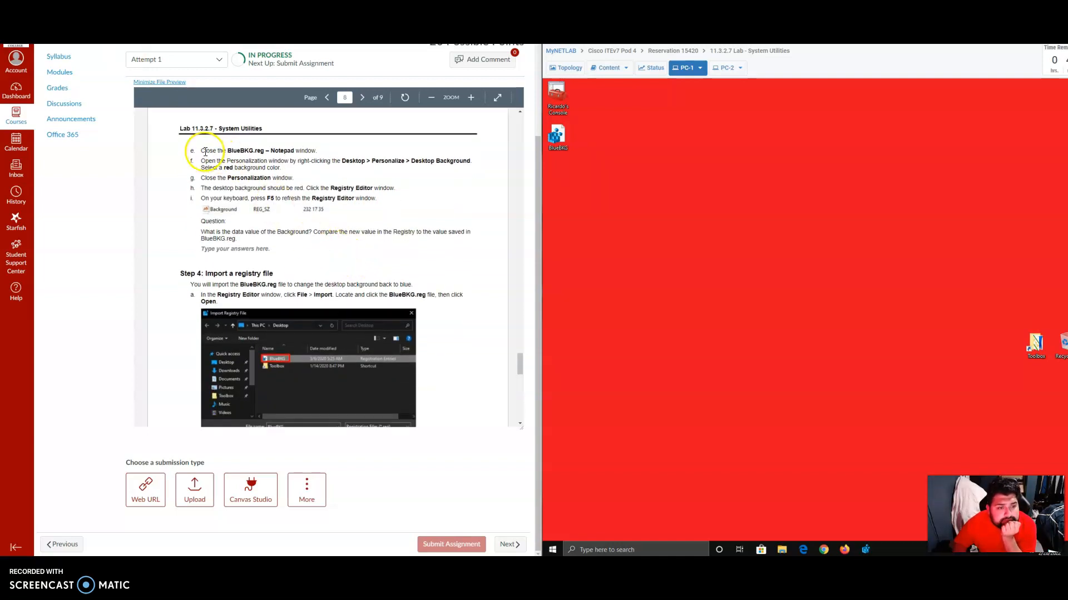